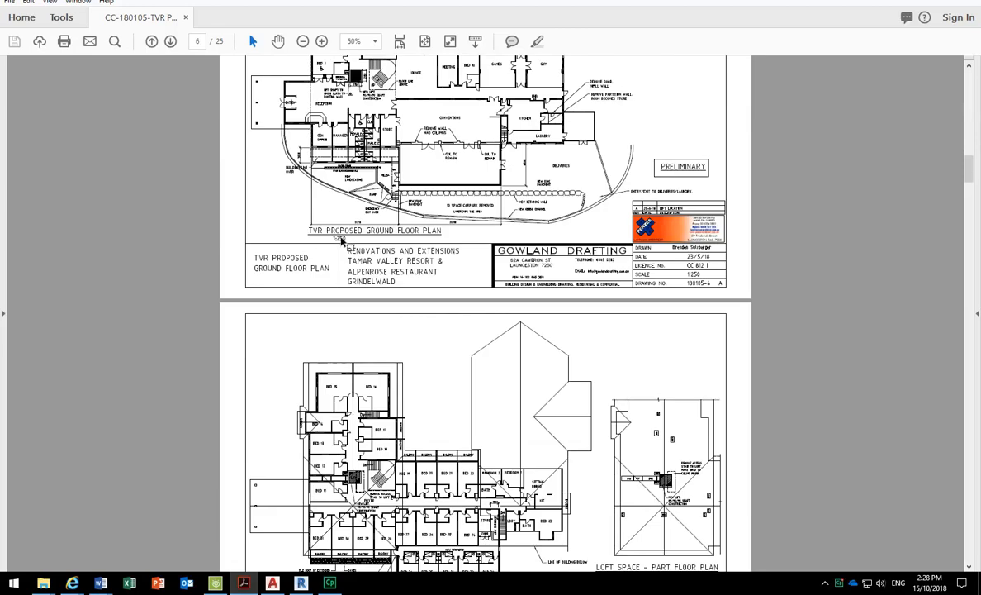
- Compare the existing and proposed ground and first floor plan sheets in the PDF drawing set
scroll(342, 239, "up", 2)
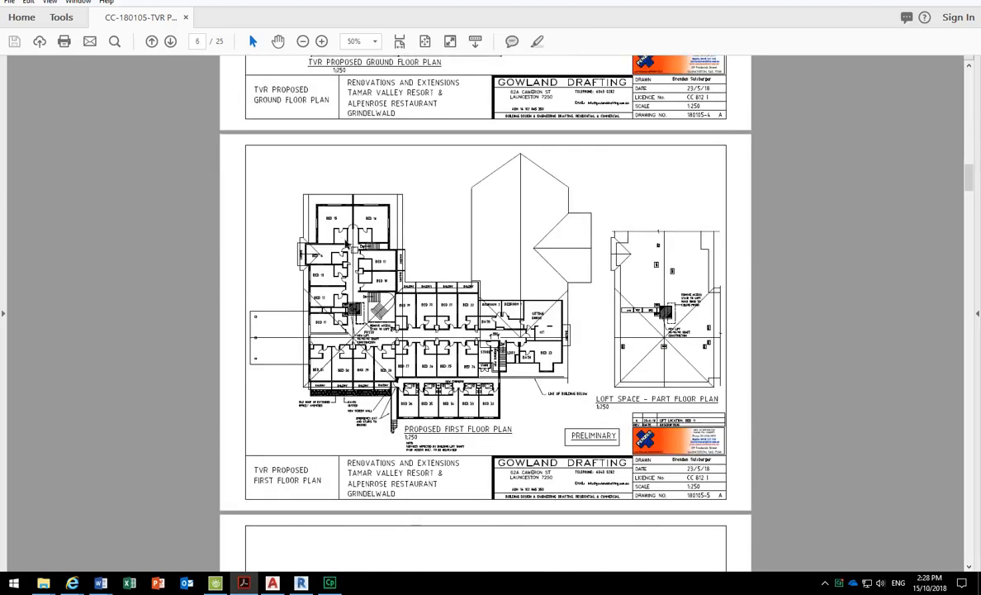
scroll(330, 203, "up", 1)
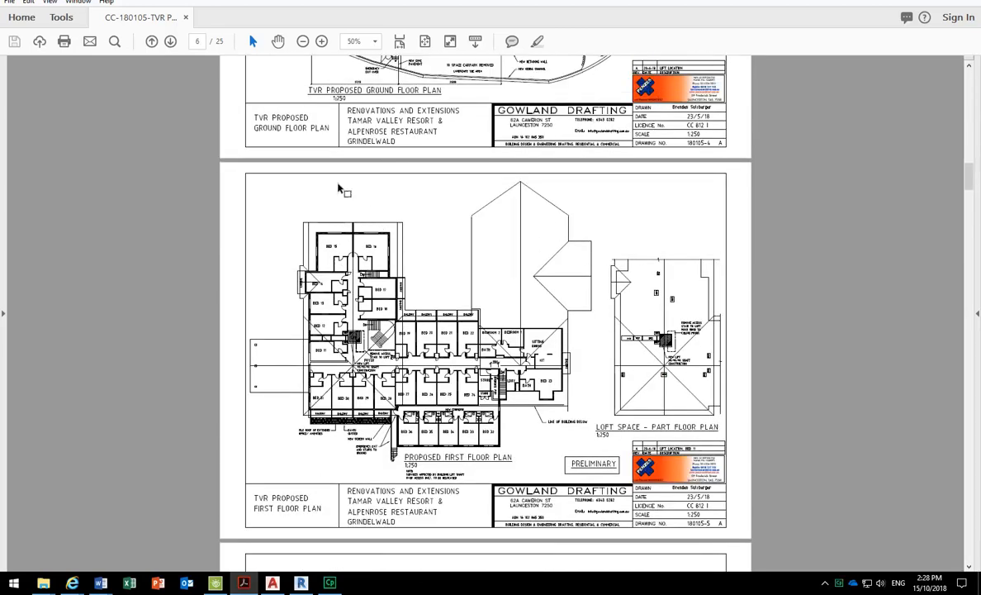
scroll(376, 281, "up", 1)
scroll(402, 304, "up", 3)
scroll(402, 306, "up", 5)
scroll(402, 305, "up", 6)
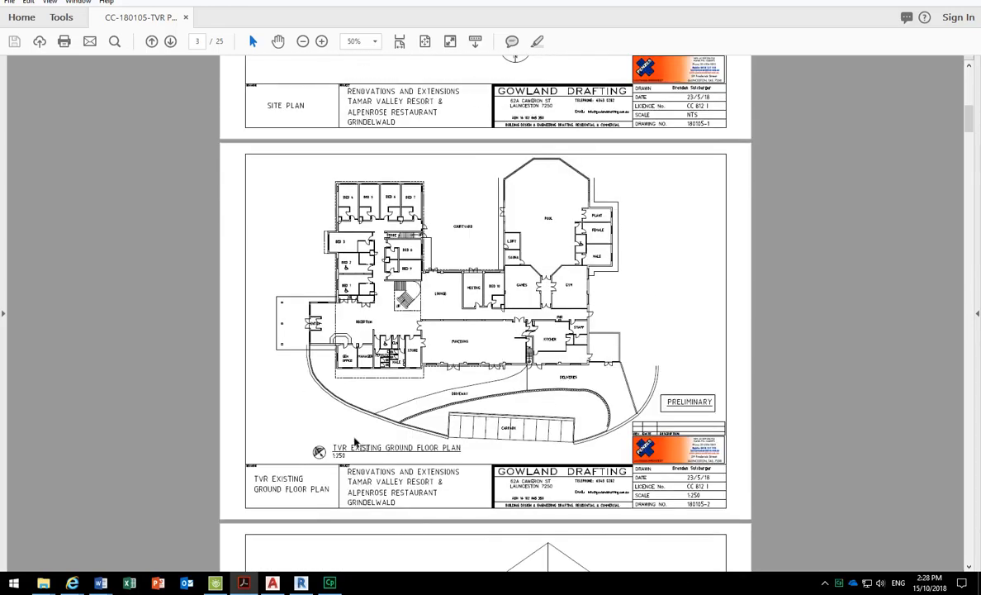
scroll(357, 438, "up", 2, "ctrl")
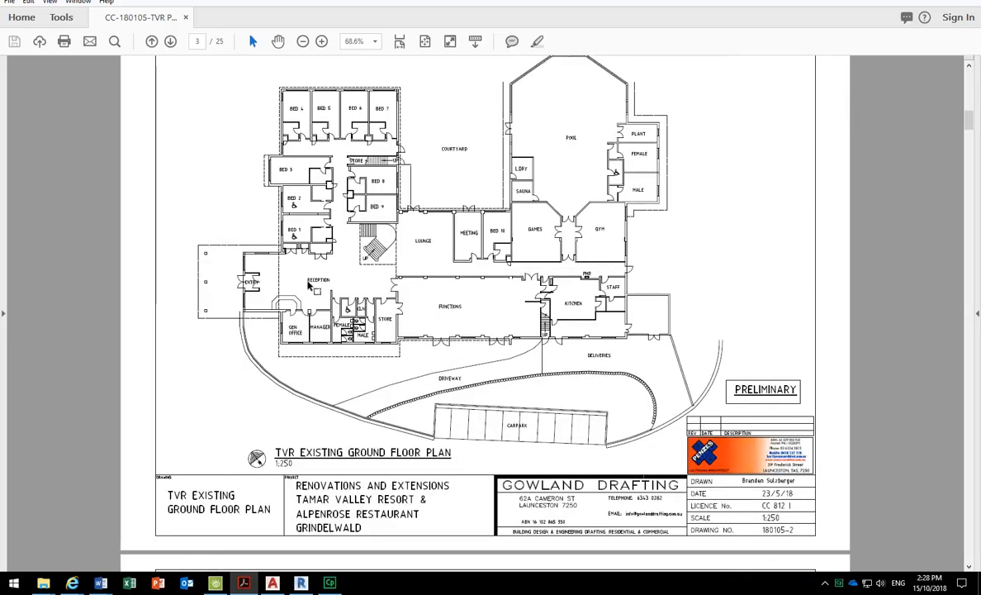
scroll(338, 263, "down", 15)
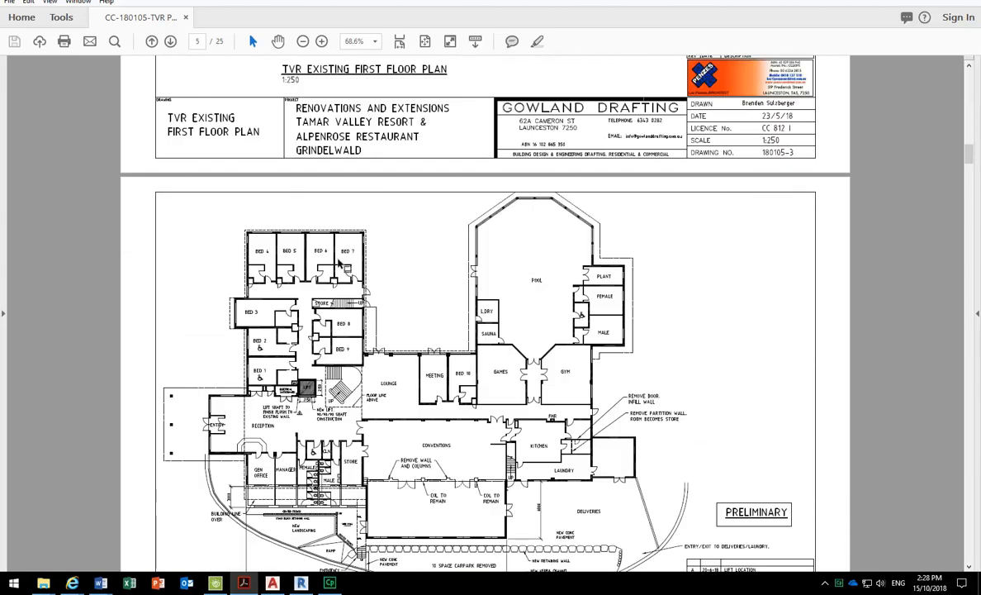
scroll(338, 262, "down", 3)
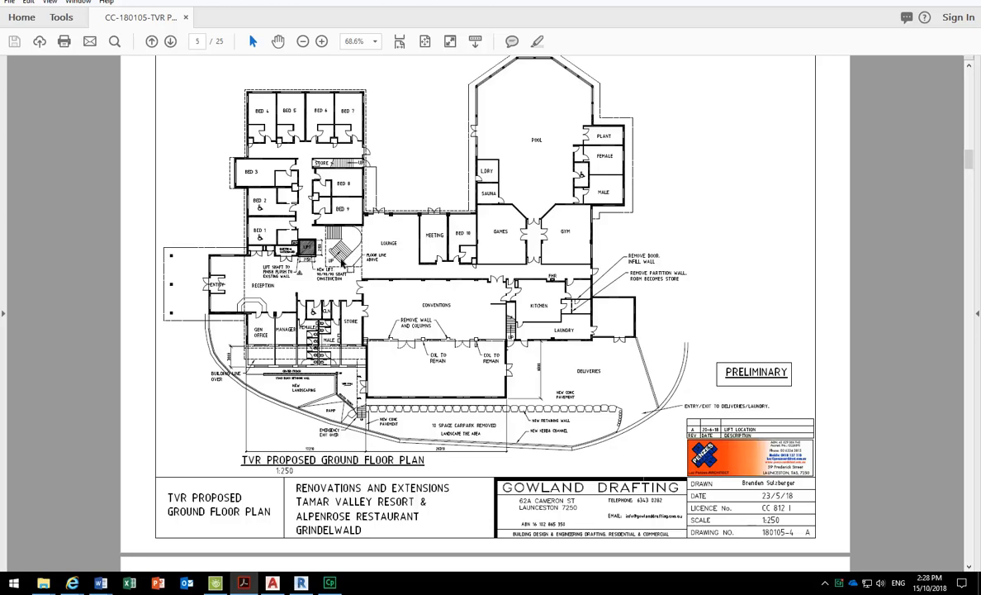
scroll(345, 253, "up", 3)
scroll(345, 253, "up", 20)
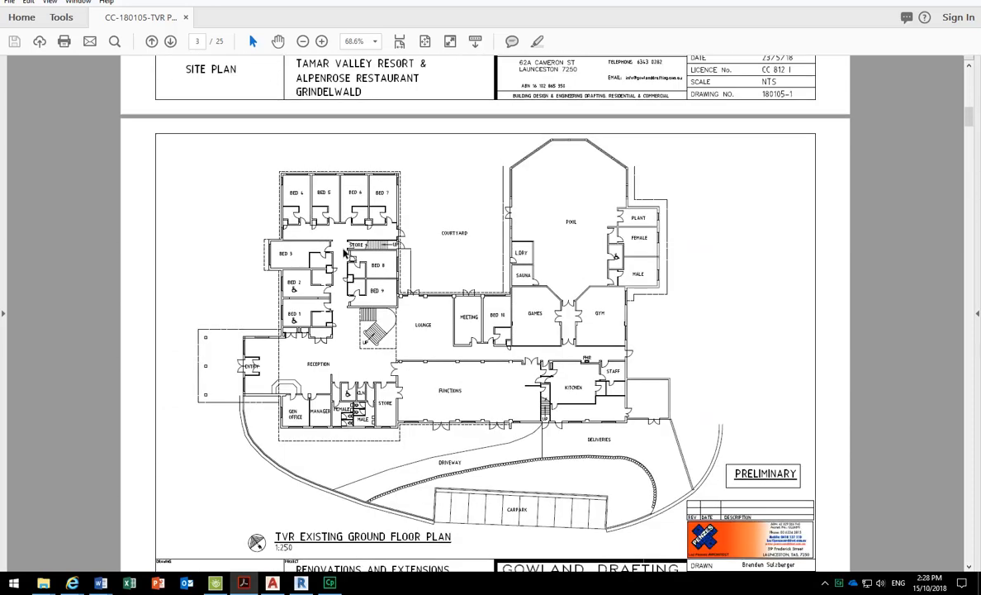
scroll(345, 253, "down", 18)
scroll(345, 253, "down", 5)
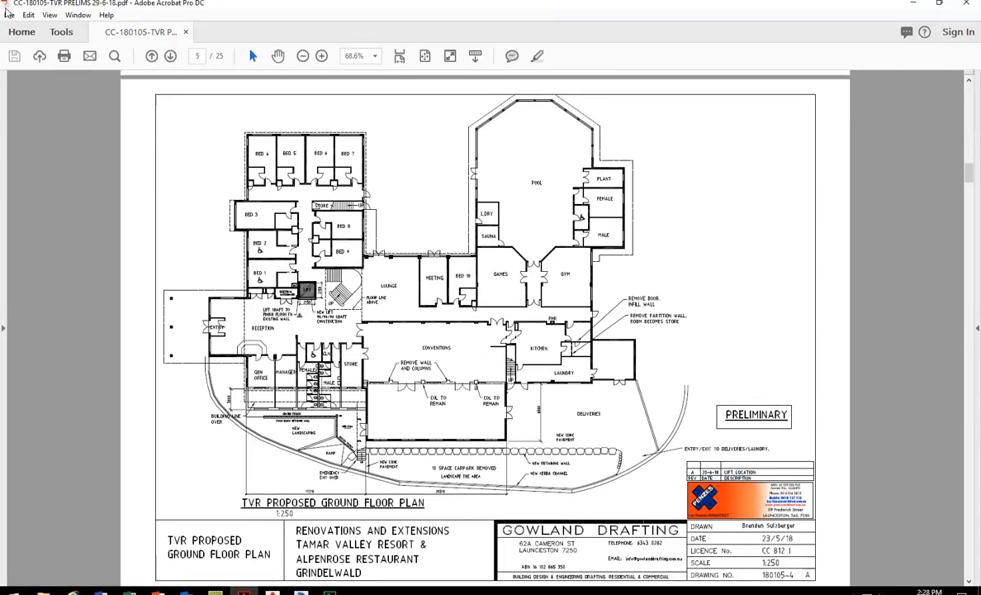
- Export the PDF pages as JPEG images into a new folder named JPG-export inside the Tamar Valley folder
left_click(9, 3)
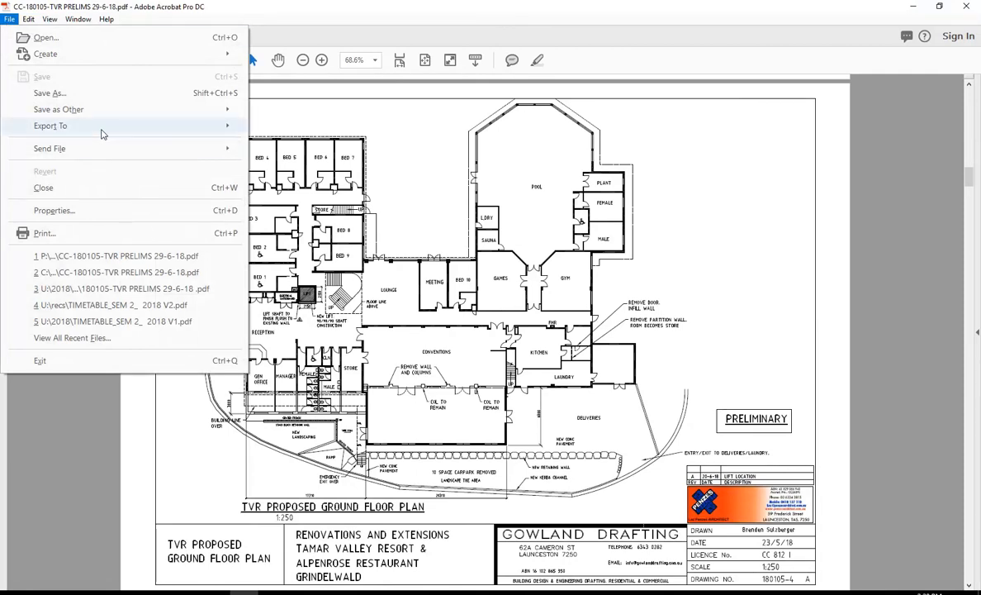
mouse_move(101, 129)
mouse_move(303, 178)
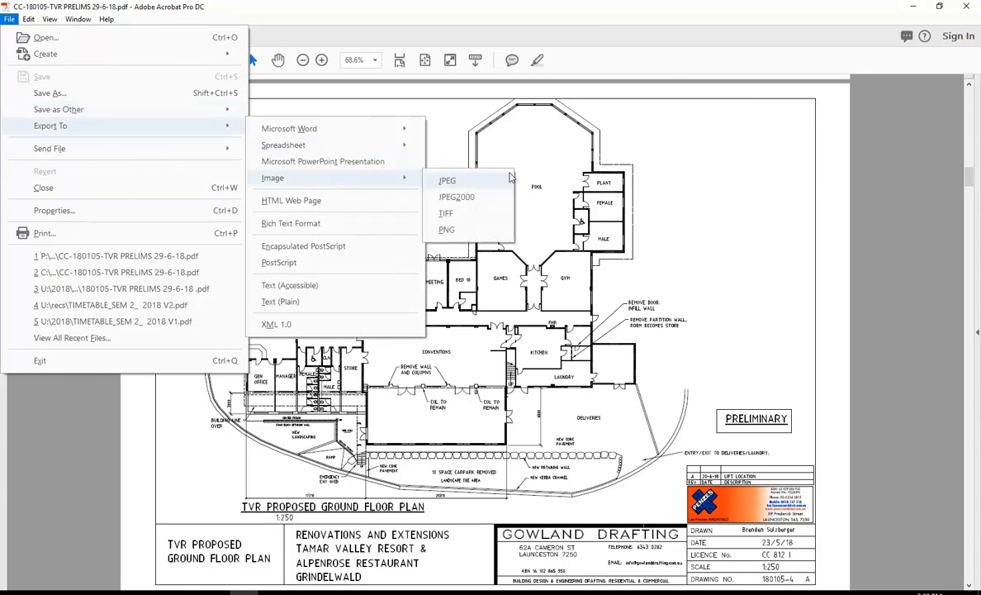
left_click(467, 187)
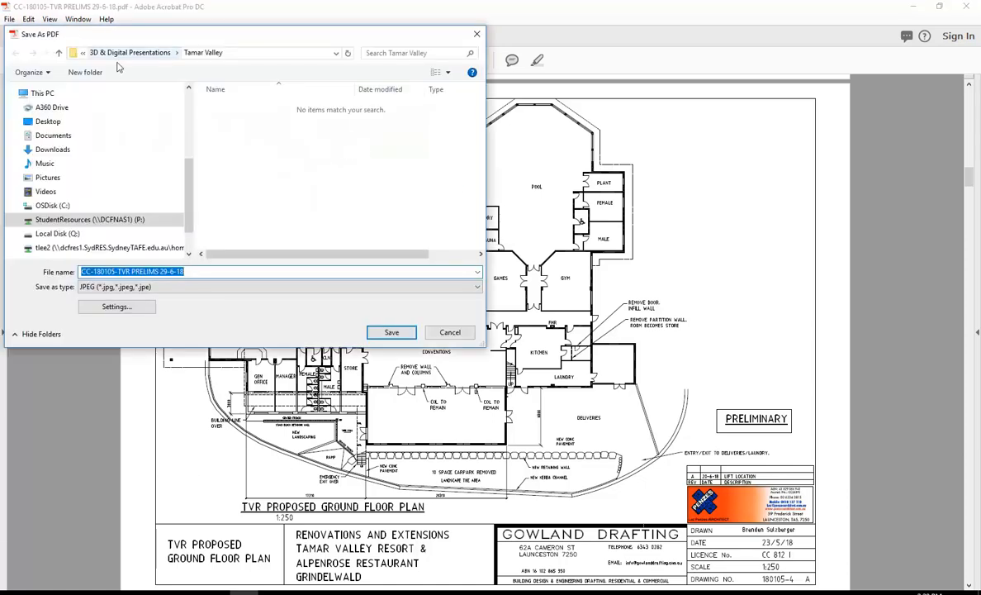
left_click(98, 222)
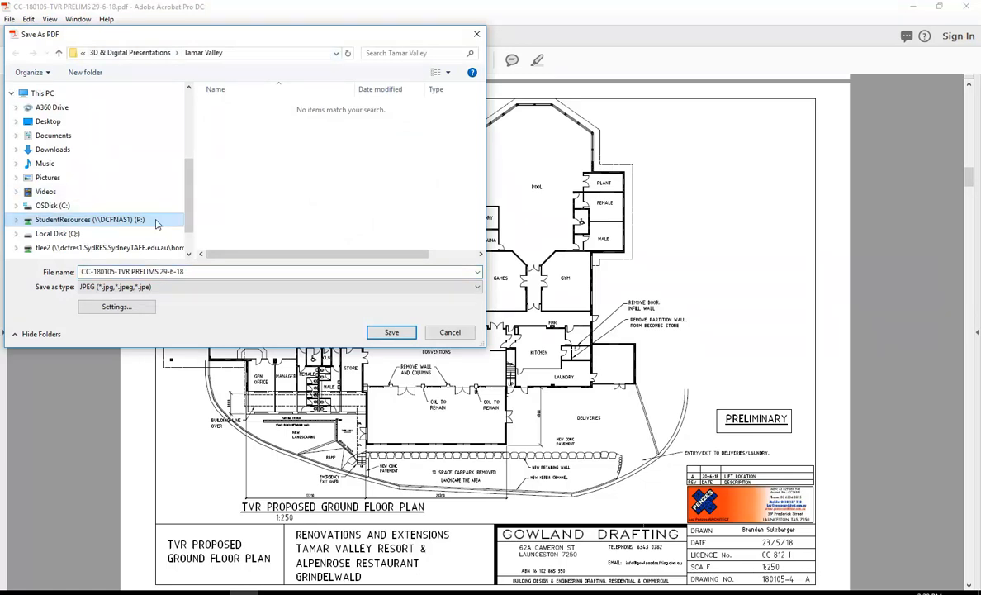
right_click(238, 143)
mouse_move(272, 245)
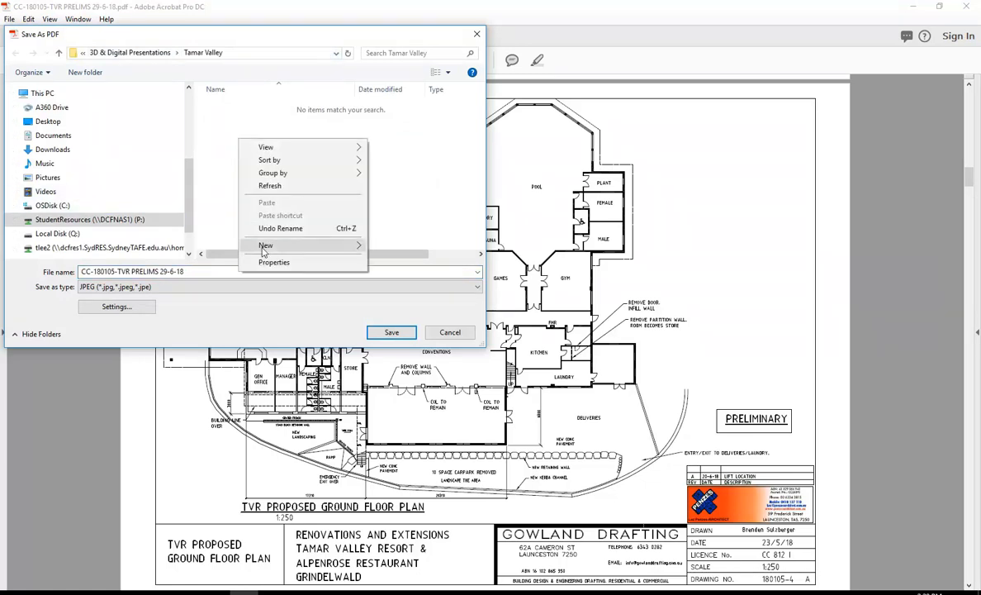
left_click(394, 246)
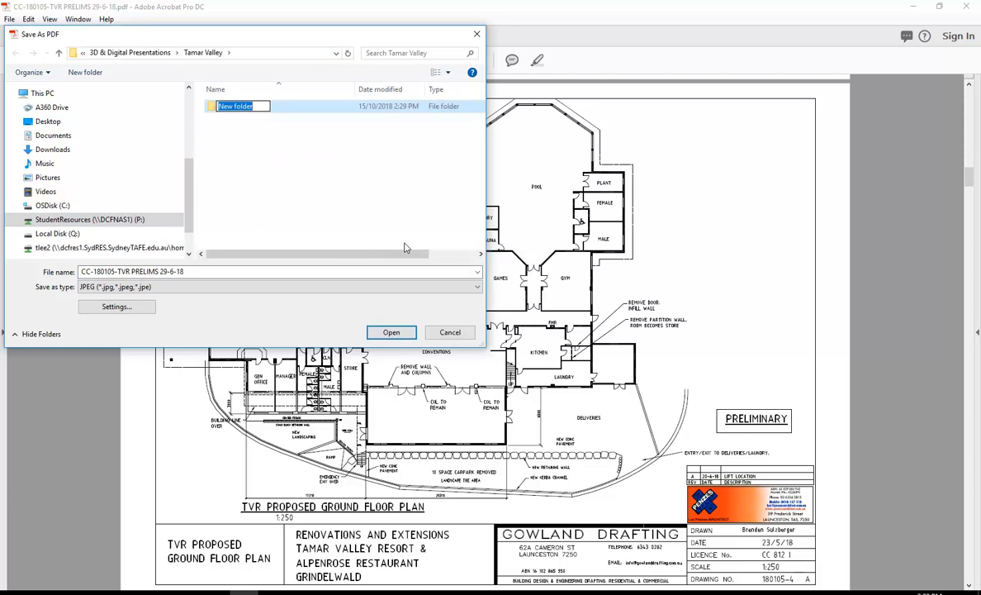
type("JPG-export")
key("Return")
key("Return")
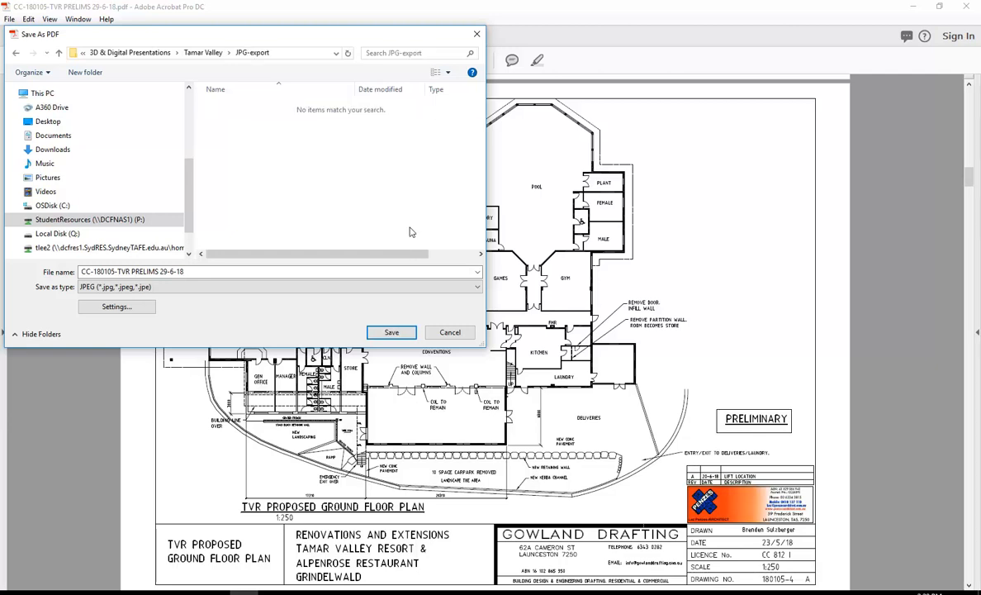
left_click(391, 332)
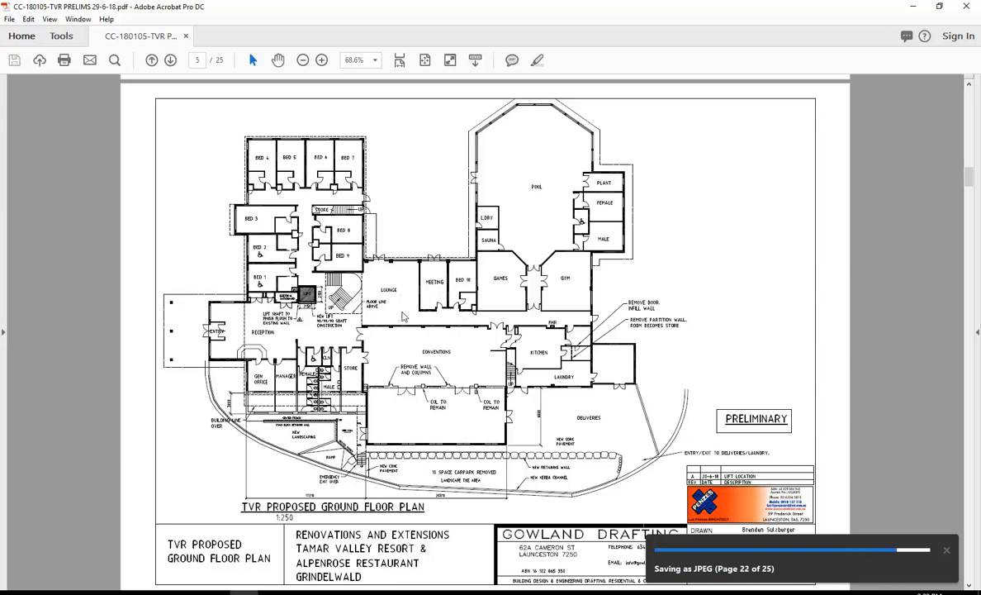
- Review the existing floor plan sheets and find the proposed ground floor plan sheet in the PDF
scroll(403, 311, "up", 10)
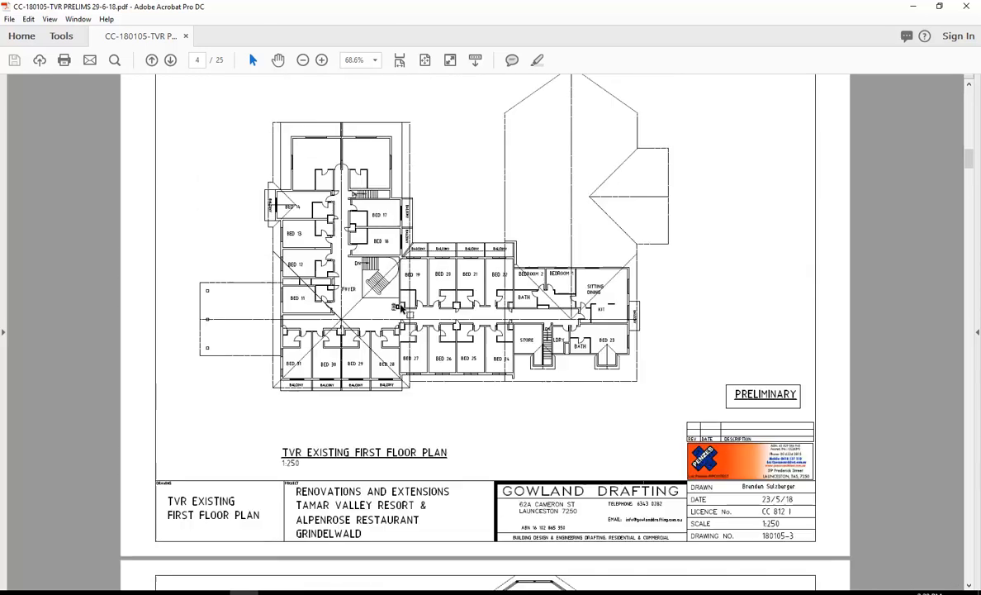
scroll(402, 309, "down", 2)
scroll(402, 309, "up", 2)
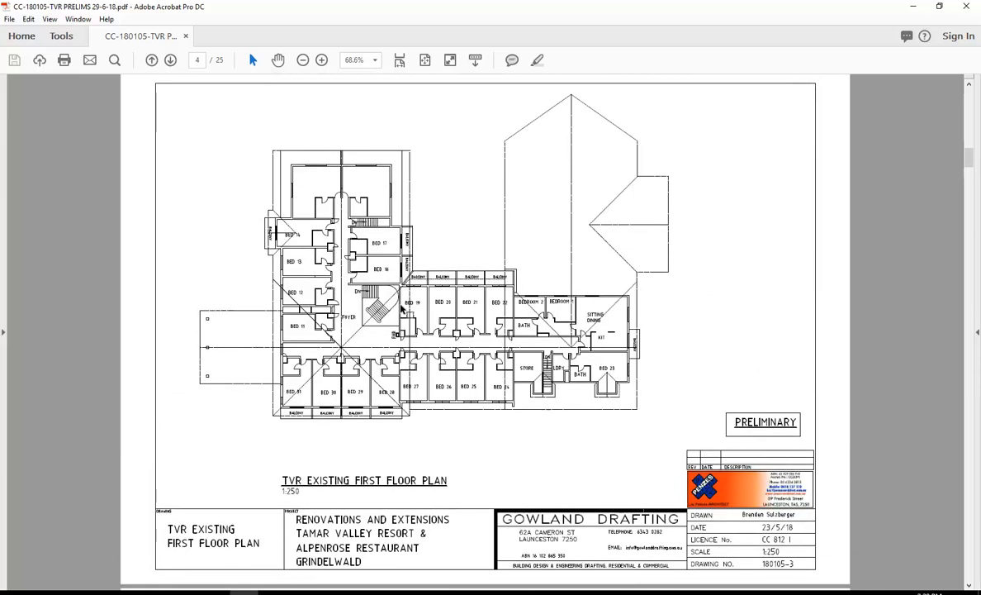
scroll(297, 322, "up", 1)
scroll(377, 322, "up", 4)
scroll(330, 281, "down", 6)
scroll(264, 237, "up", 1)
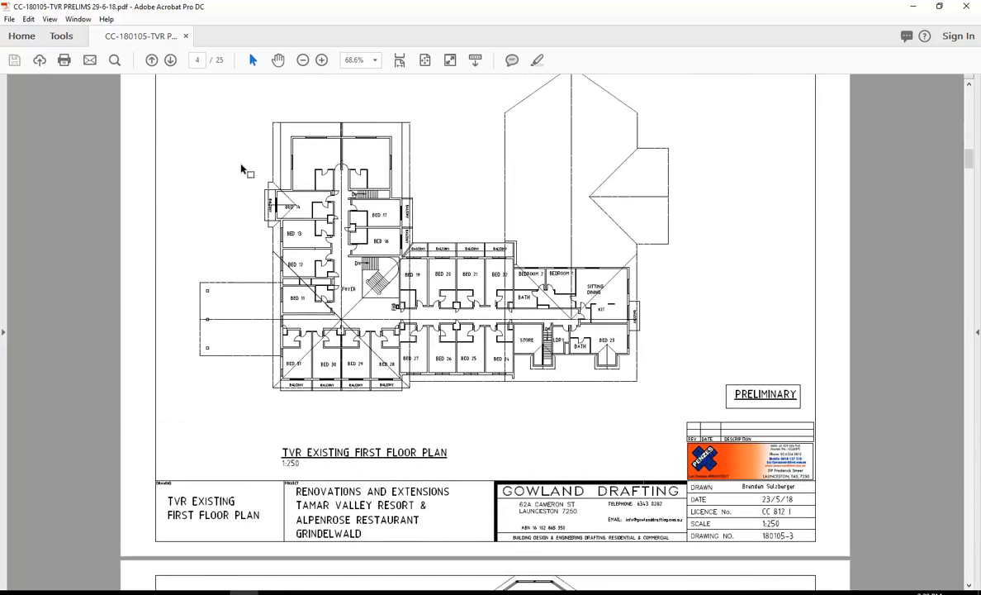
scroll(298, 351, "up", 6)
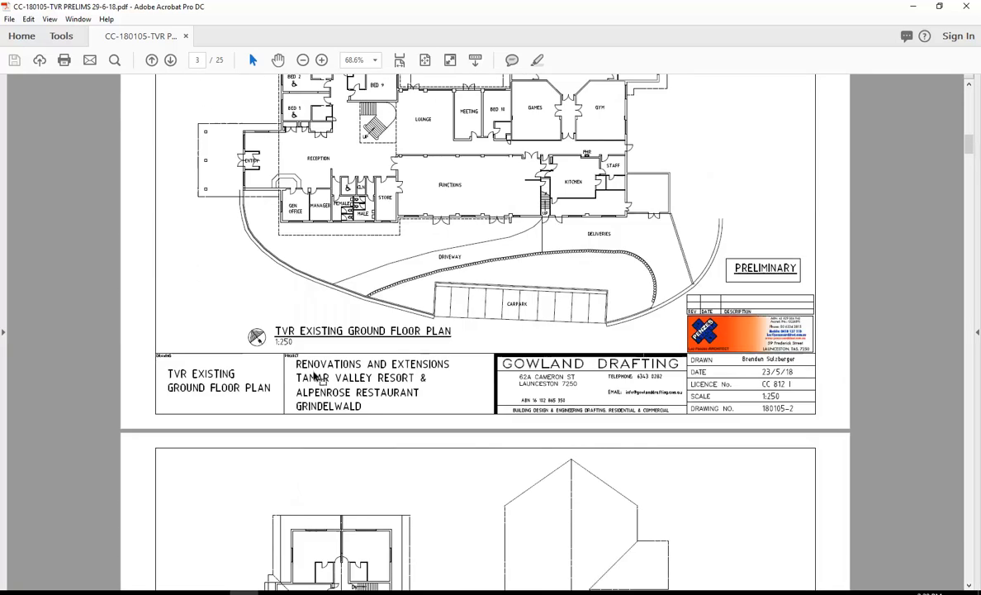
scroll(314, 376, "up", 3)
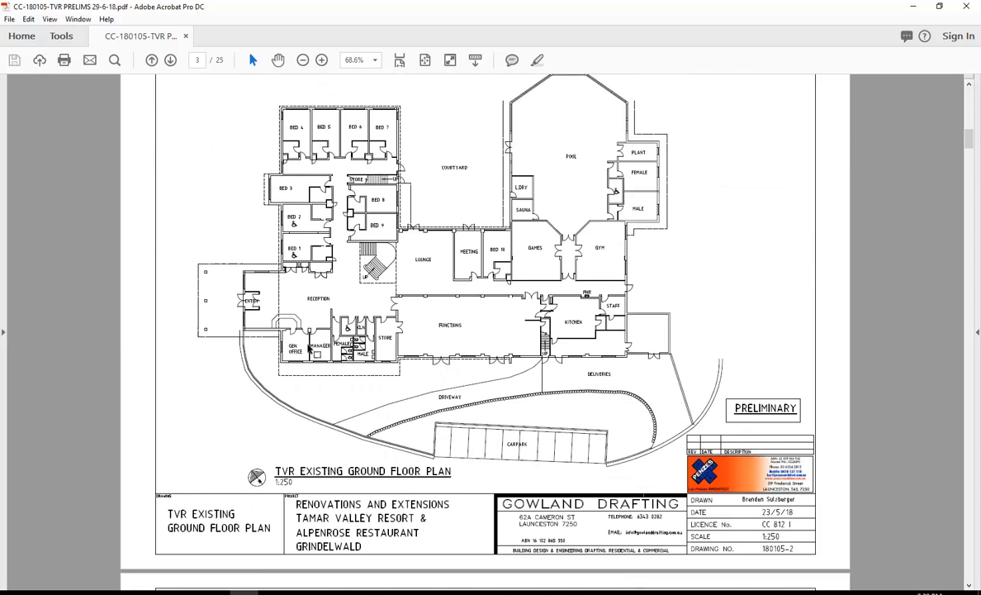
scroll(285, 432, "down", 4)
scroll(284, 432, "down", 15)
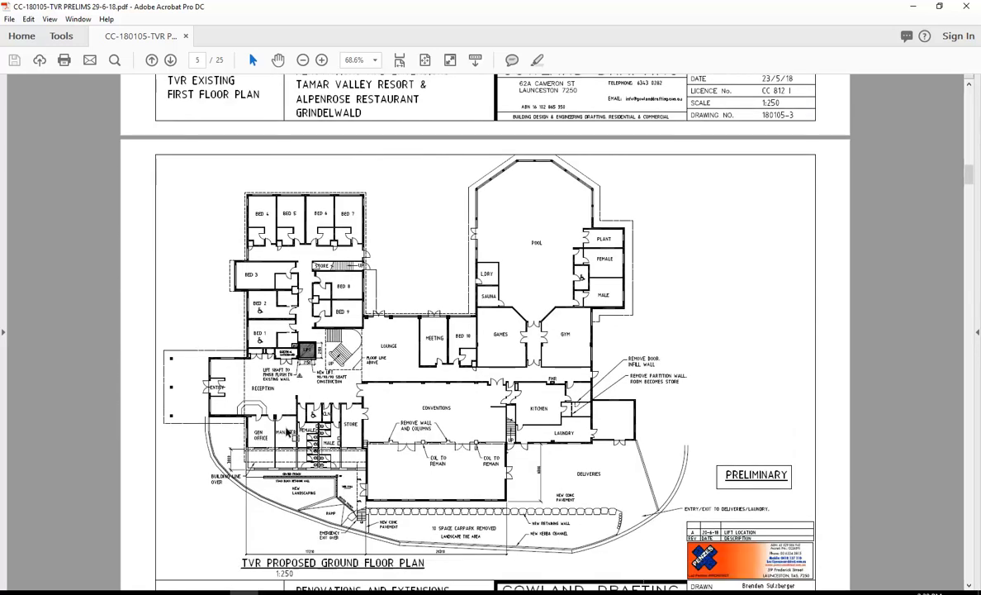
scroll(285, 431, "down", 1)
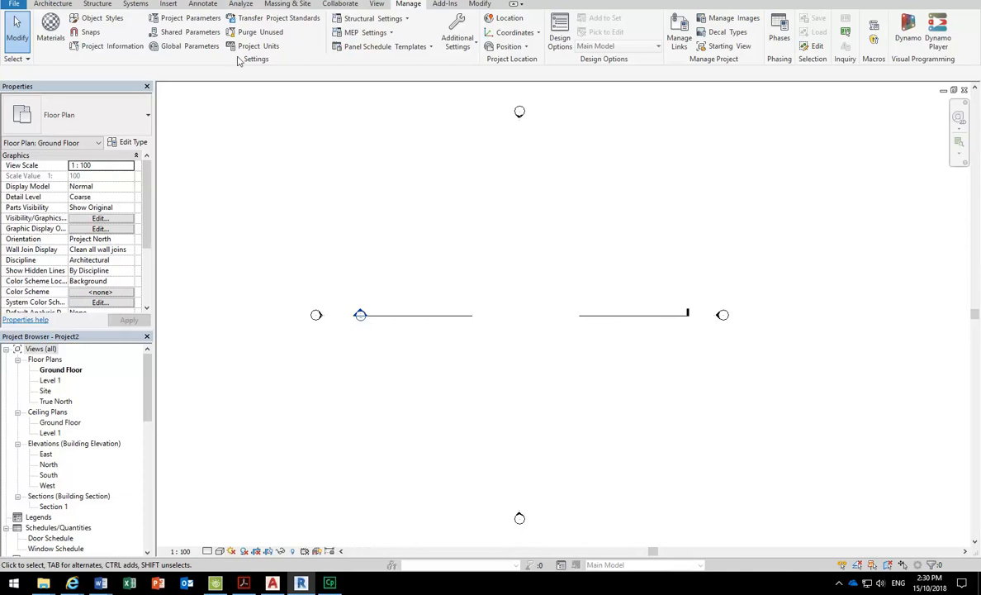
- Import the image CC-180105-TVR PRELIMS 29-6-18_Page_05.jpg from Tamar Valley's JPG-export folder and place it amid the elevation markers in the Ground Floor plan
left_click(169, 5)
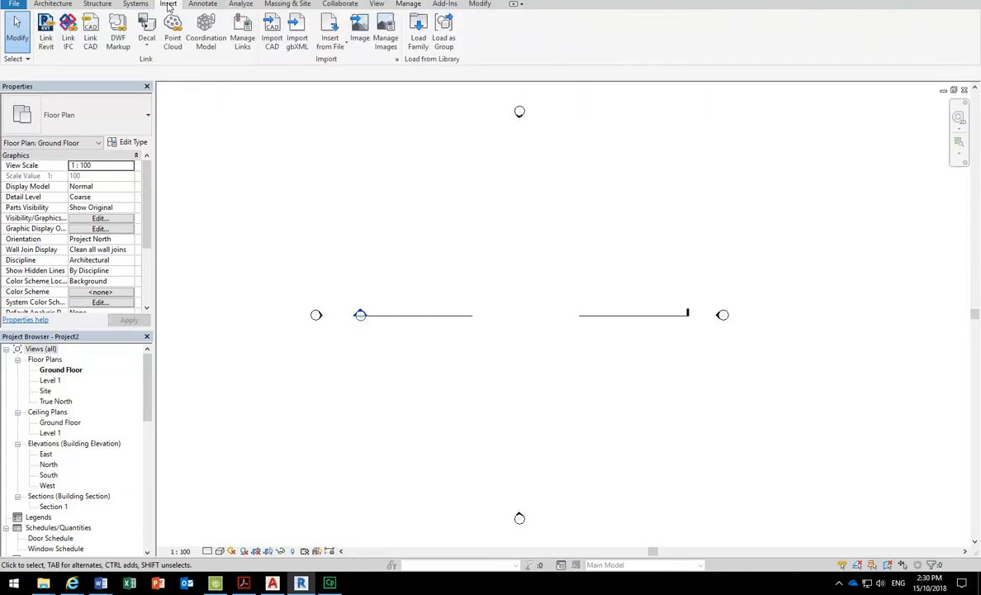
left_click(360, 36)
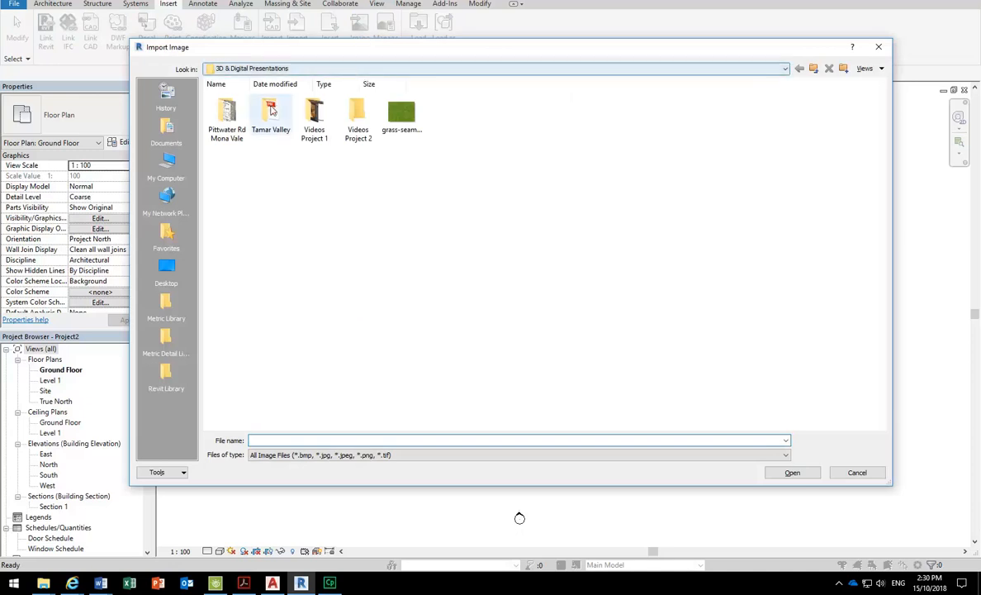
double_click(270, 114)
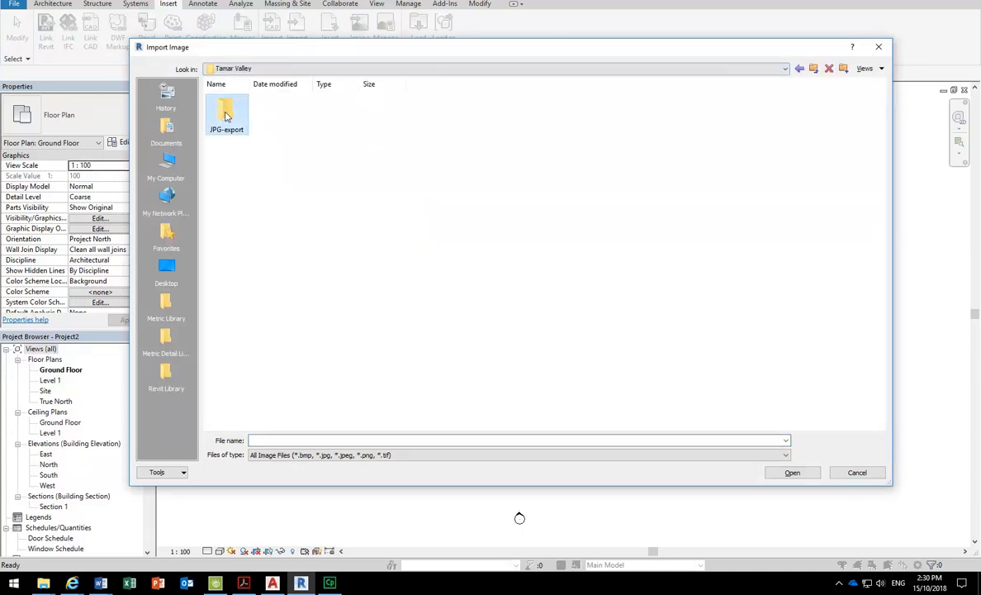
double_click(227, 111)
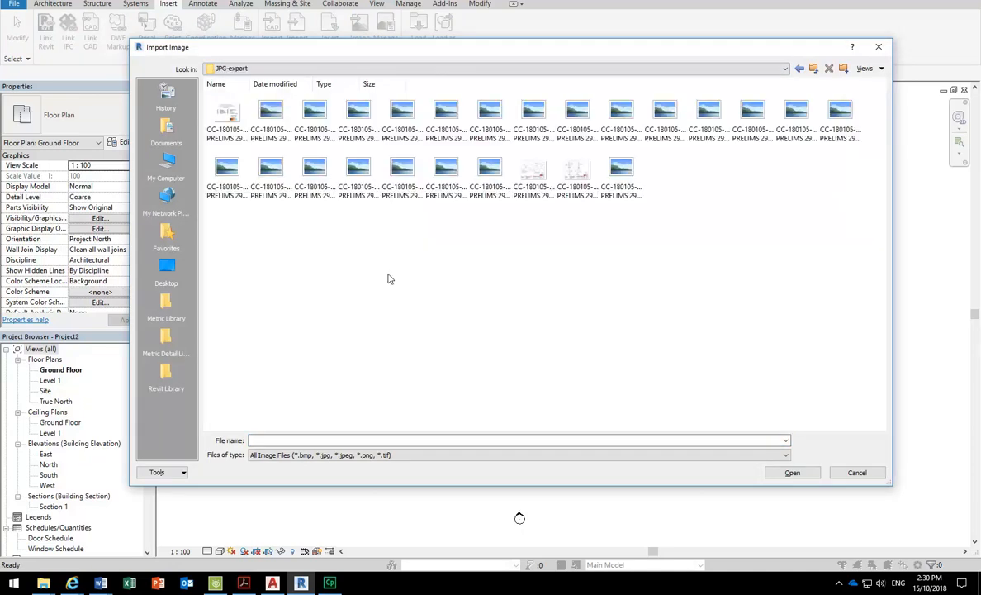
left_click(311, 118)
left_click(342, 117)
left_click(367, 119)
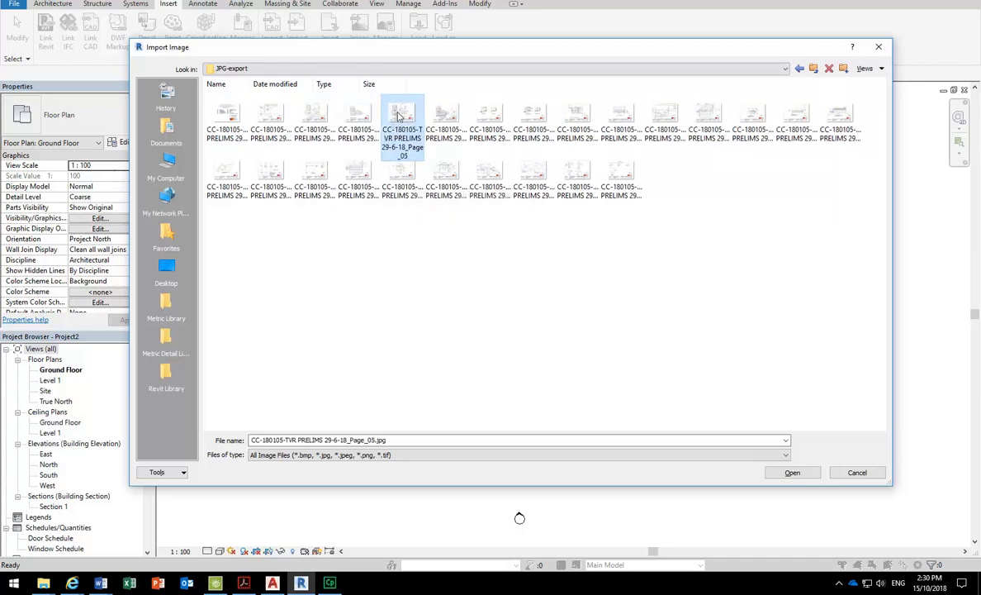
left_click(245, 583)
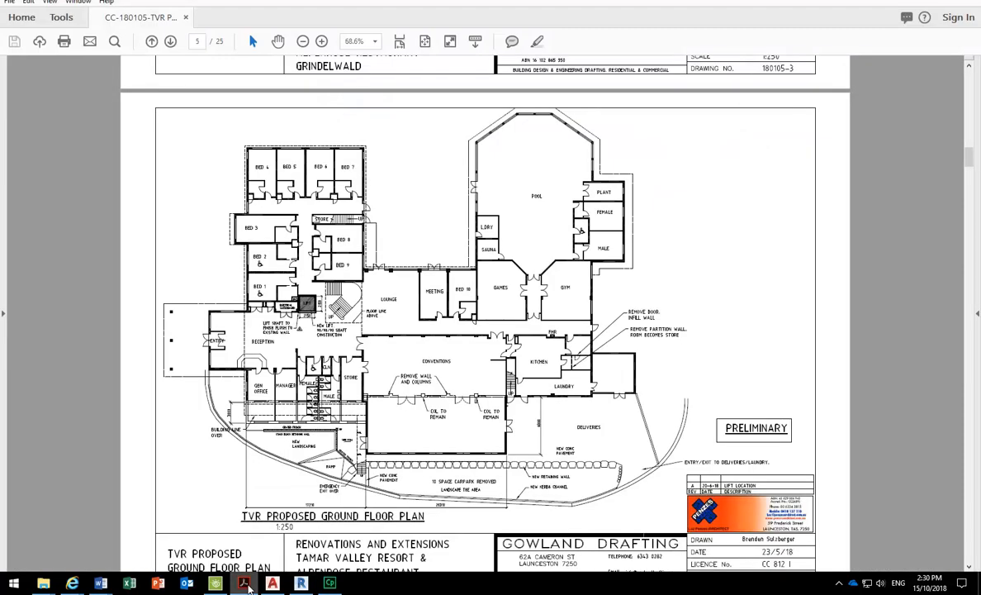
left_click(245, 583)
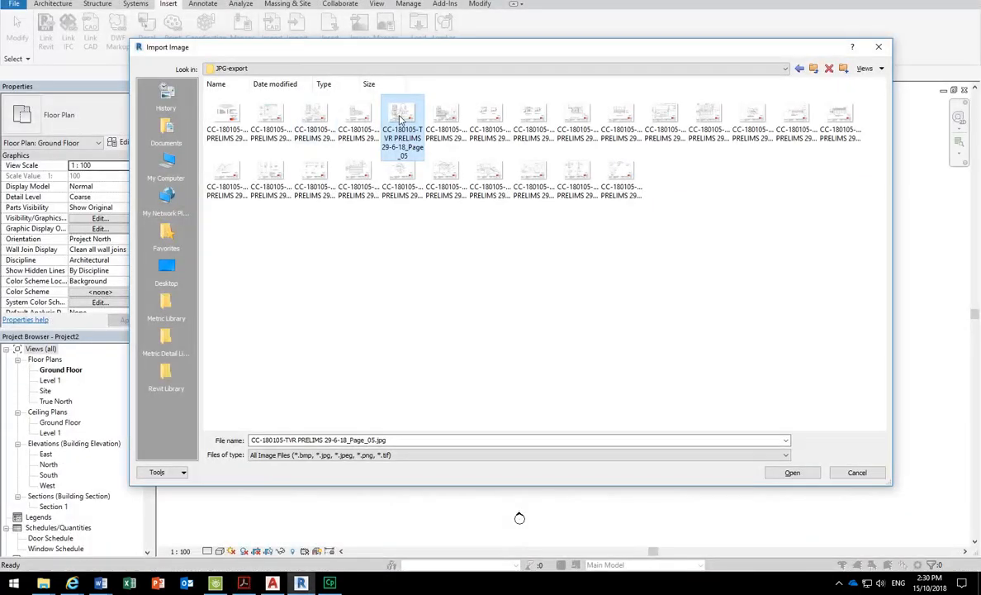
key("Return")
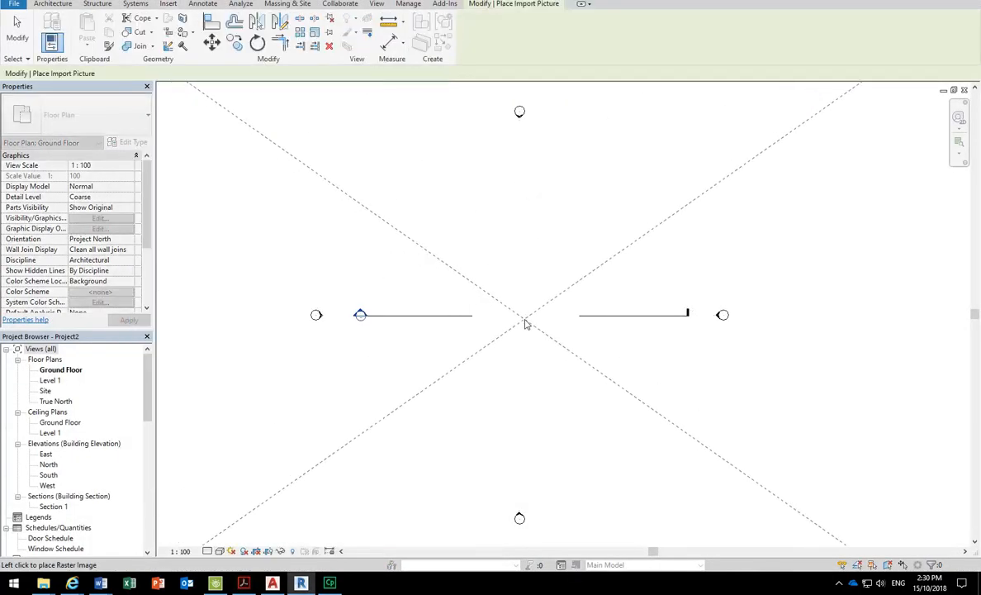
left_click(525, 324)
- Examine the printed width dimension below the ramp and new landscaping on the imported ground floor plan image
scroll(370, 358, "down", 2)
middle_click_drag(308, 389, 377, 360)
scroll(392, 384, "up", 2)
scroll(400, 380, "up", 5)
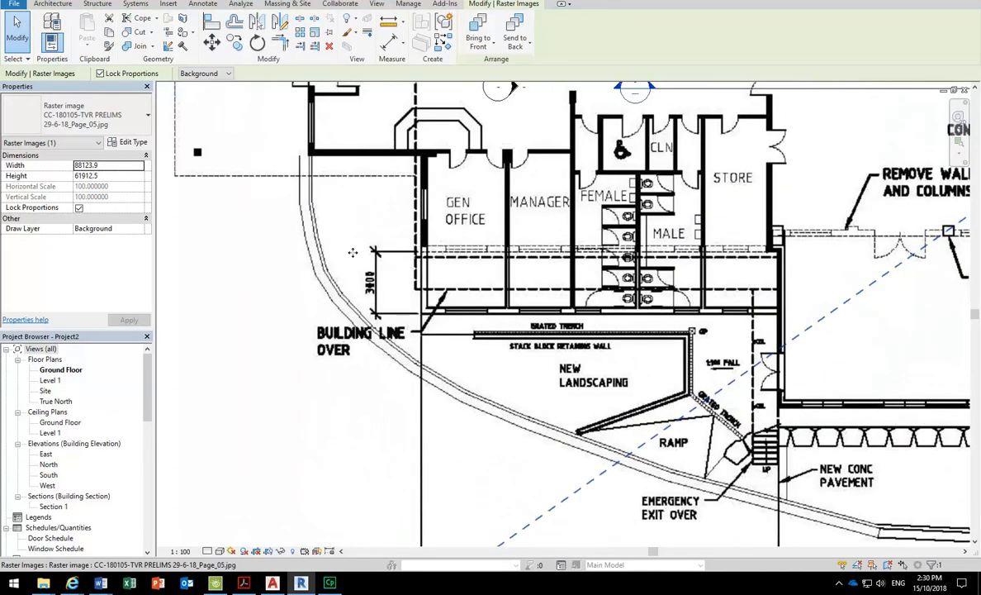
scroll(367, 363, "down", 3)
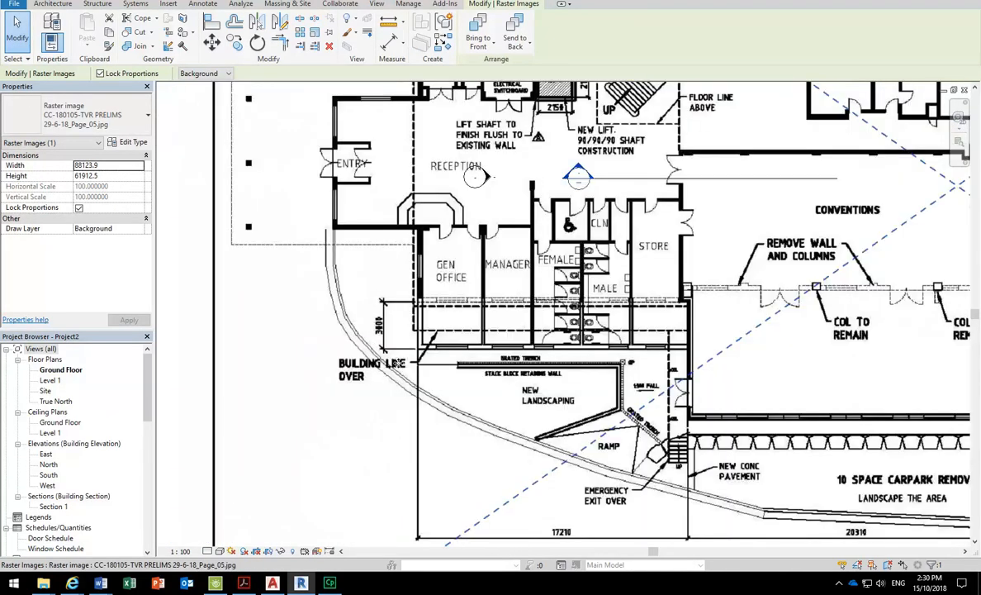
middle_click_drag(446, 390, 381, 279)
scroll(475, 384, "up", 3)
middle_click_drag(475, 384, 473, 322)
scroll(410, 302, "up", 2)
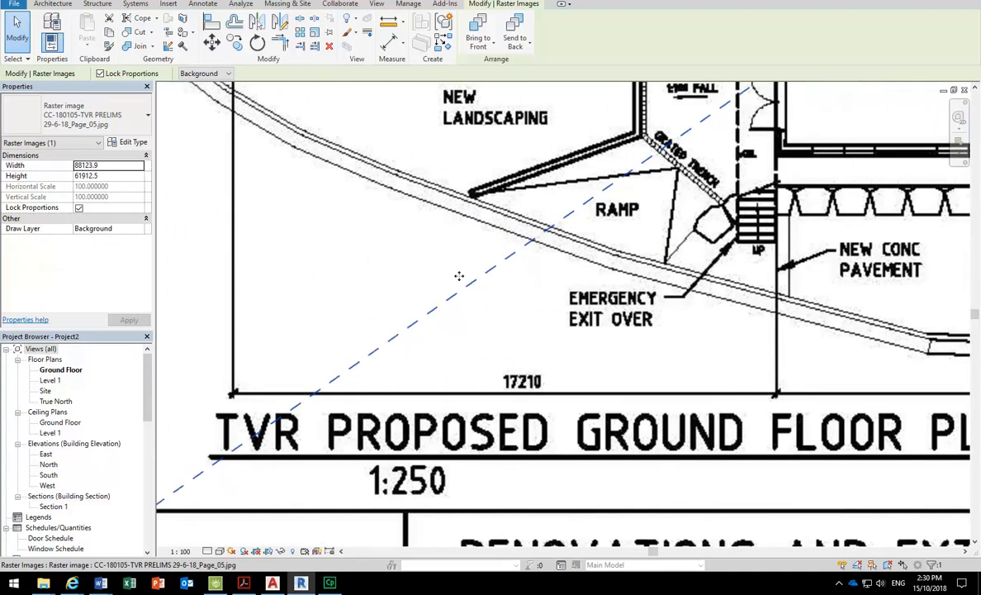
scroll(489, 322, "down", 2)
middle_click_drag(462, 313, 456, 364)
scroll(457, 399, "up", 1)
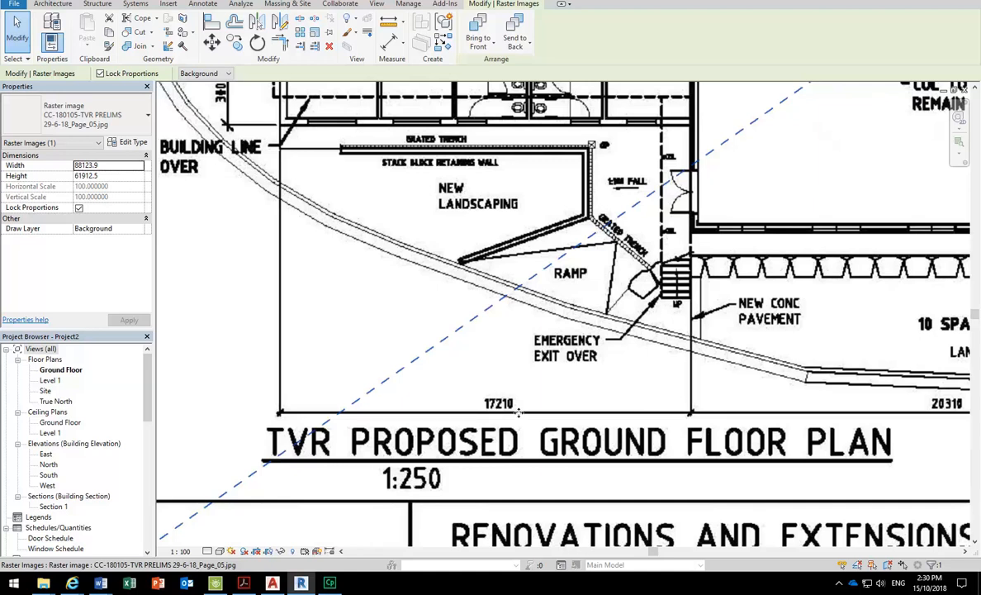
- Scale the imported plan image graphically, using the ends of the printed 17210 dimension below the ramp as reference and 17210 as the new length
scroll(409, 321, "up", 1)
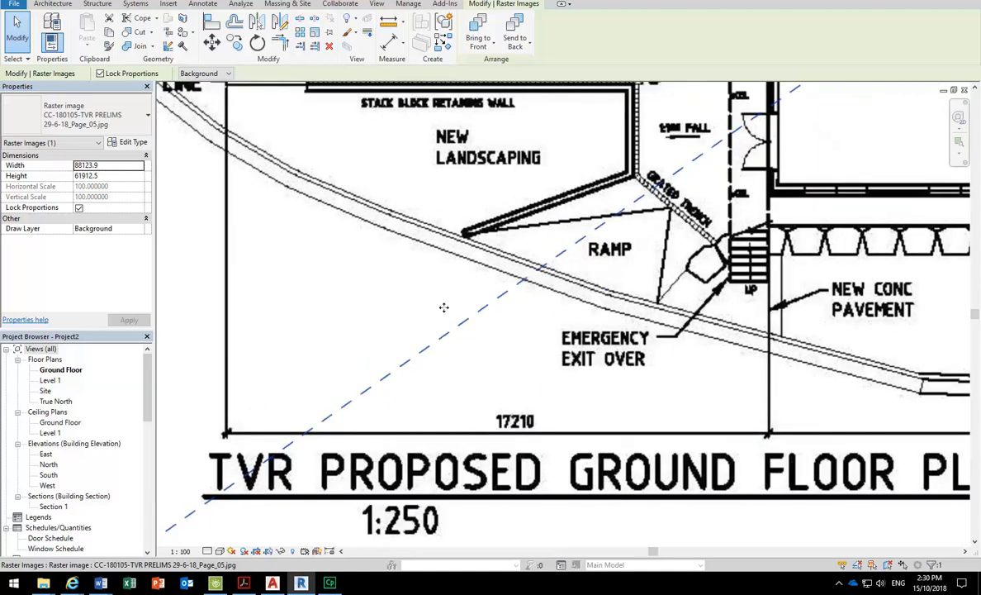
left_click(315, 34)
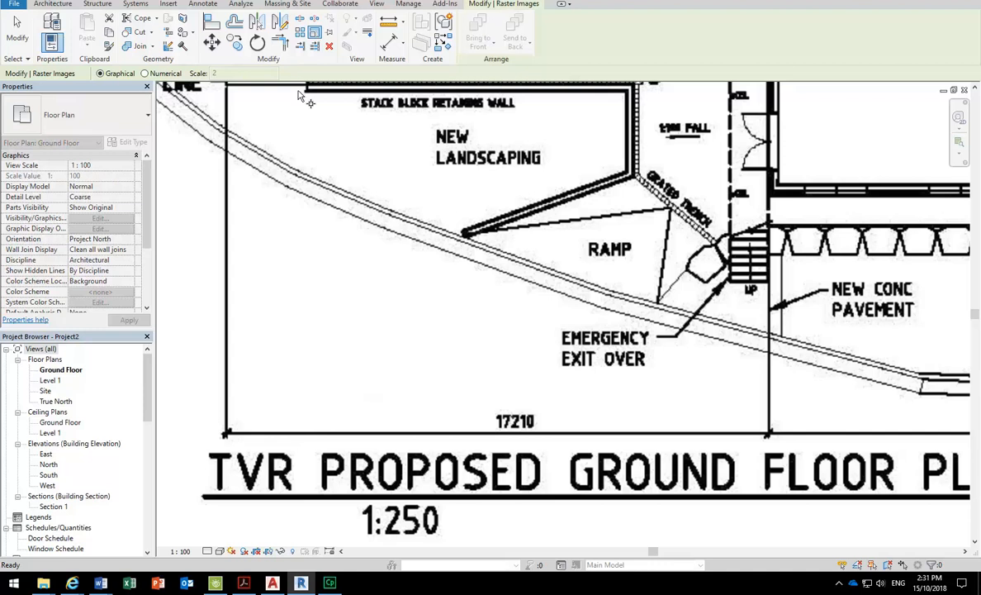
scroll(213, 413, "up", 5)
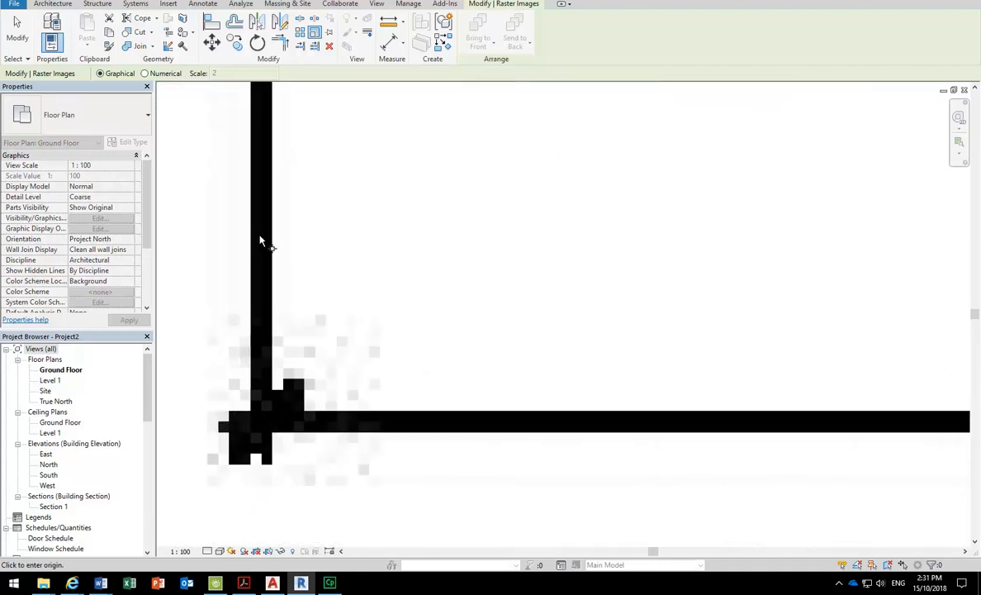
left_click(262, 256)
scroll(518, 239, "down", 5)
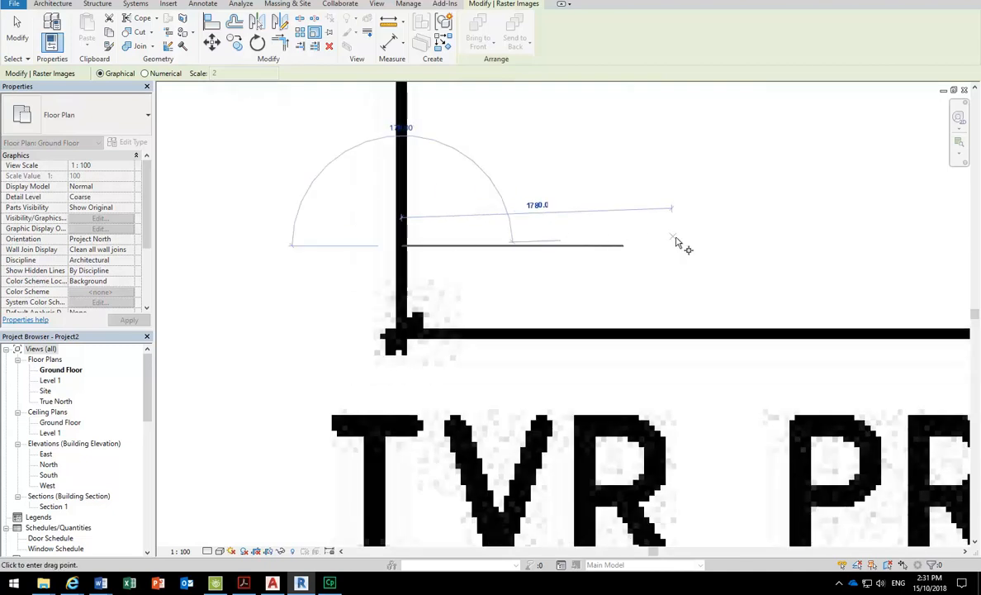
scroll(510, 300, "down", 3)
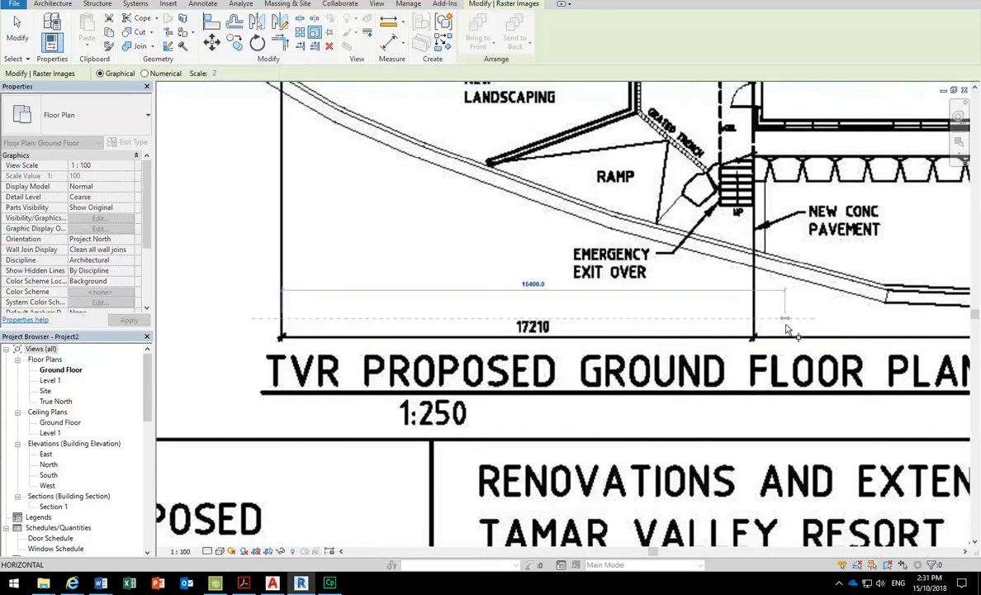
scroll(734, 322, "up", 5)
scroll(739, 320, "down", 3)
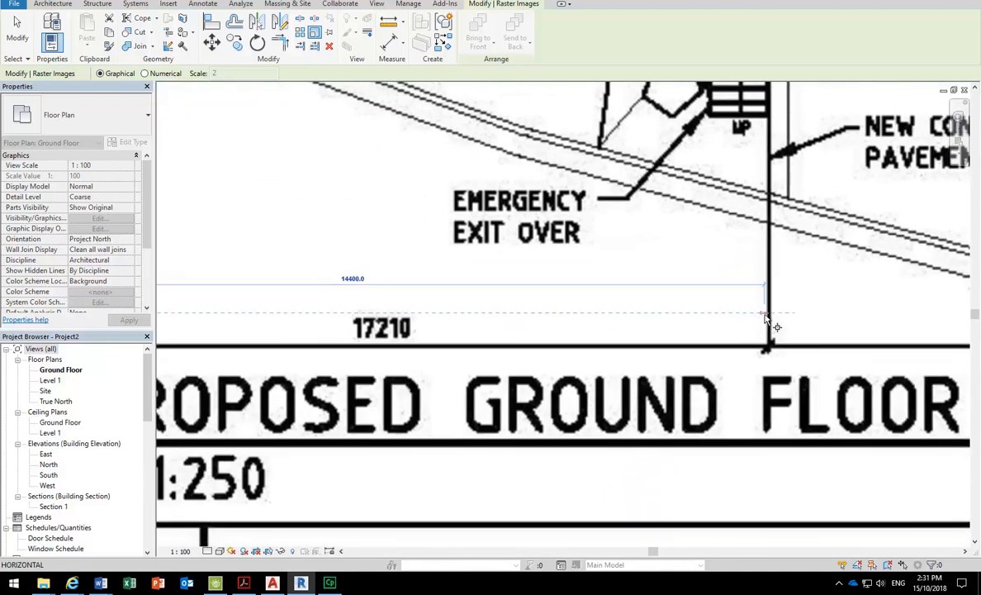
scroll(767, 322, "up", 4)
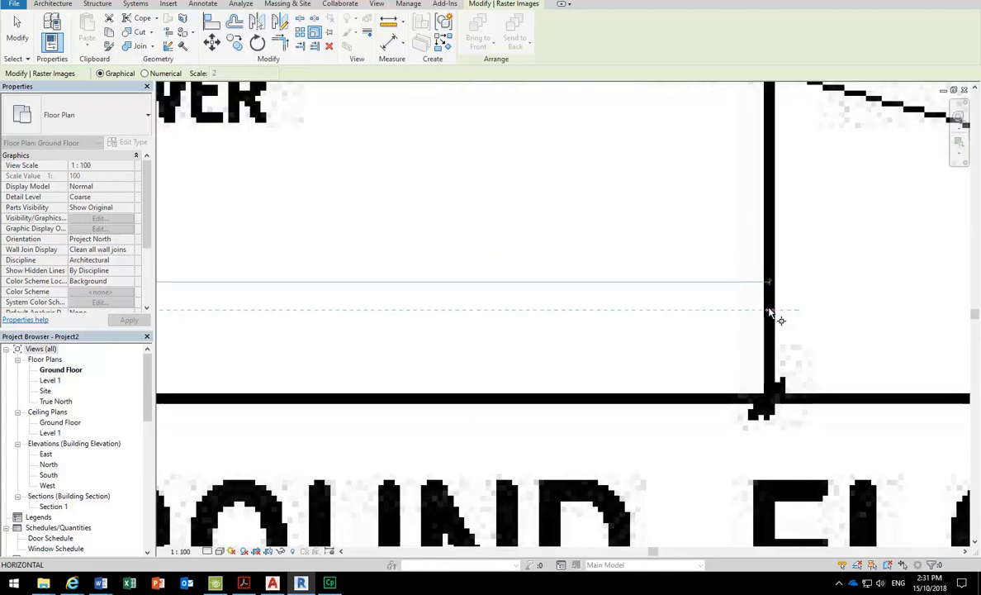
left_click(769, 311)
scroll(769, 311, "down", 3)
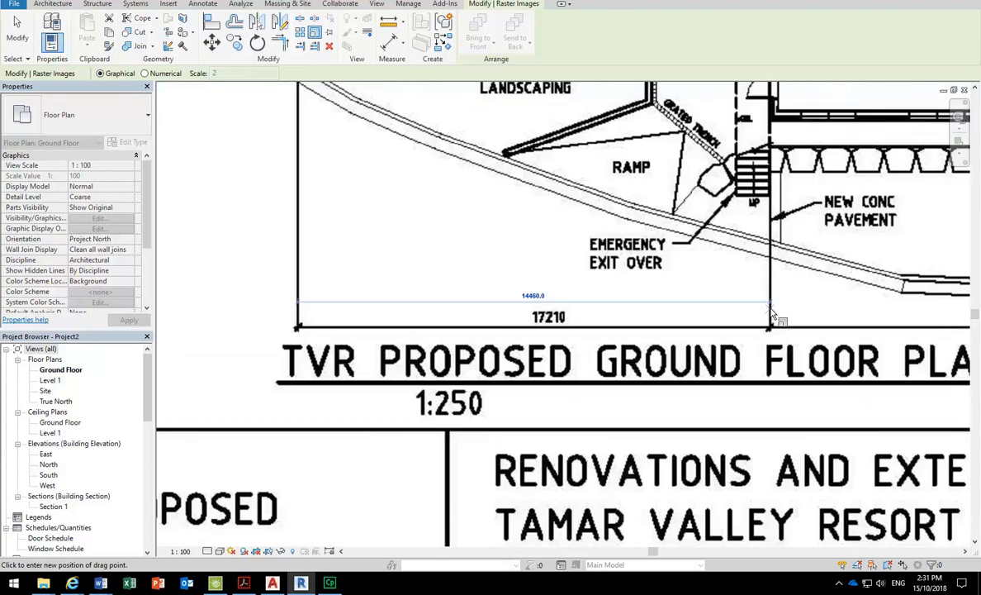
scroll(765, 312, "up", 2)
type("17210")
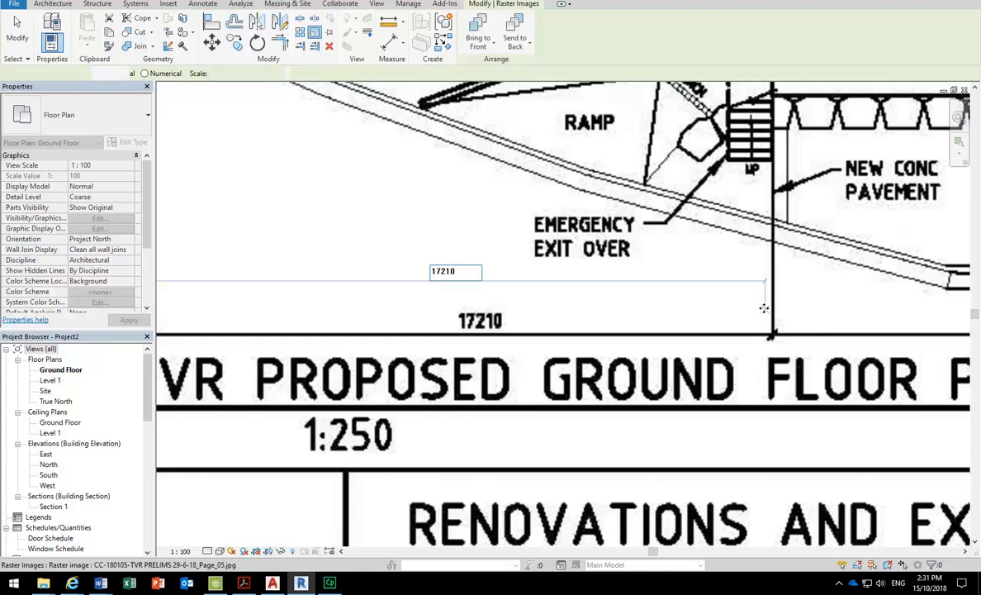
key("Return")
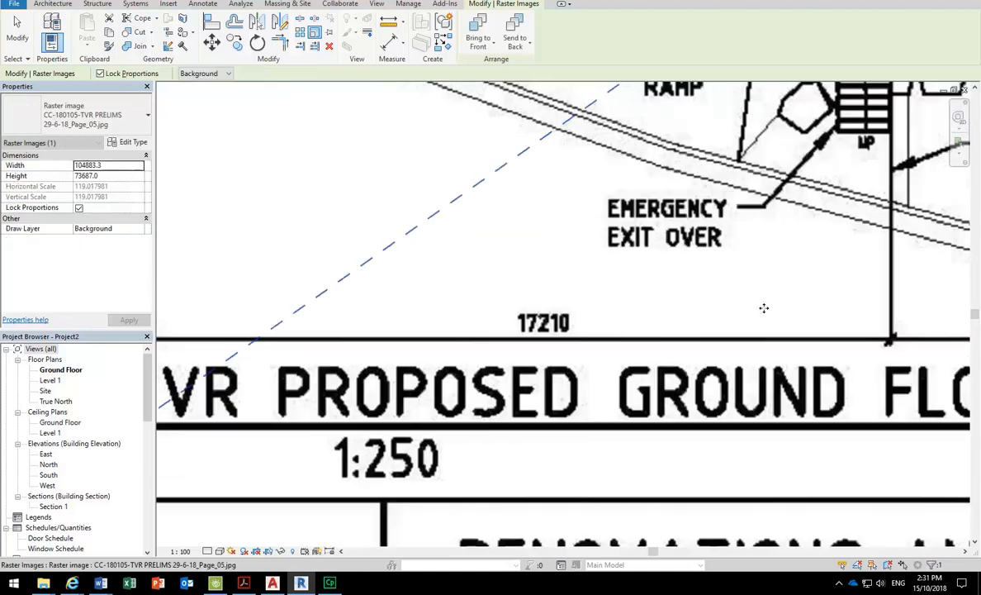
- Measure the distance between the two extension lines of the printed 17210 dimension on the scaled plan image
scroll(764, 309, "down", 1)
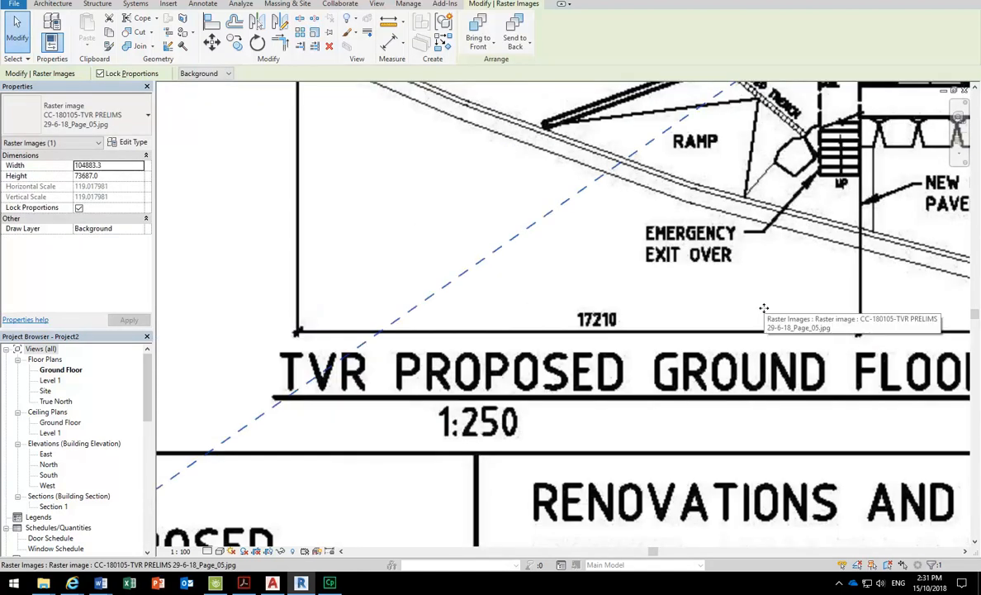
scroll(474, 310, "down", 5)
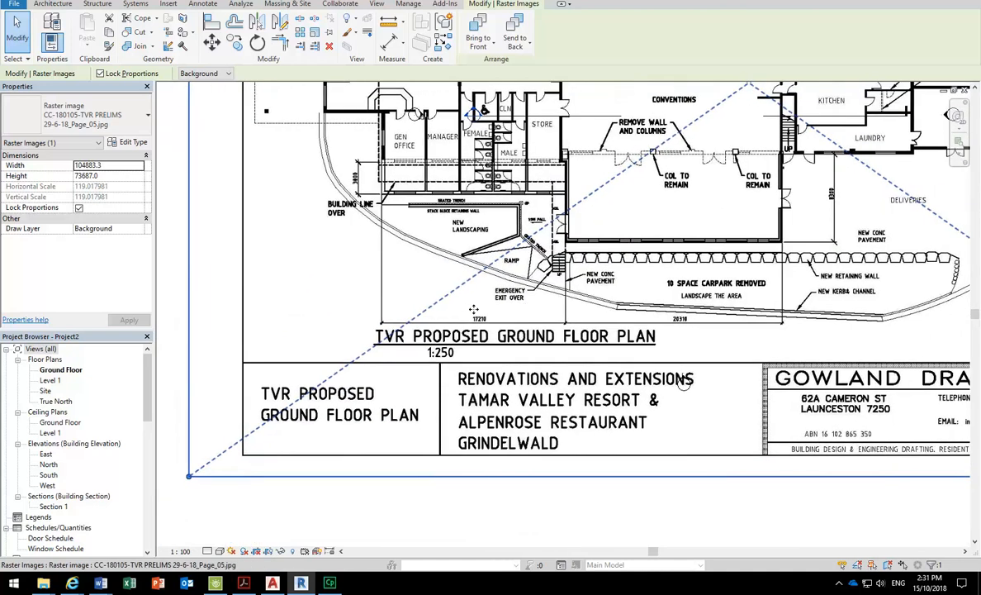
scroll(473, 310, "down", 3)
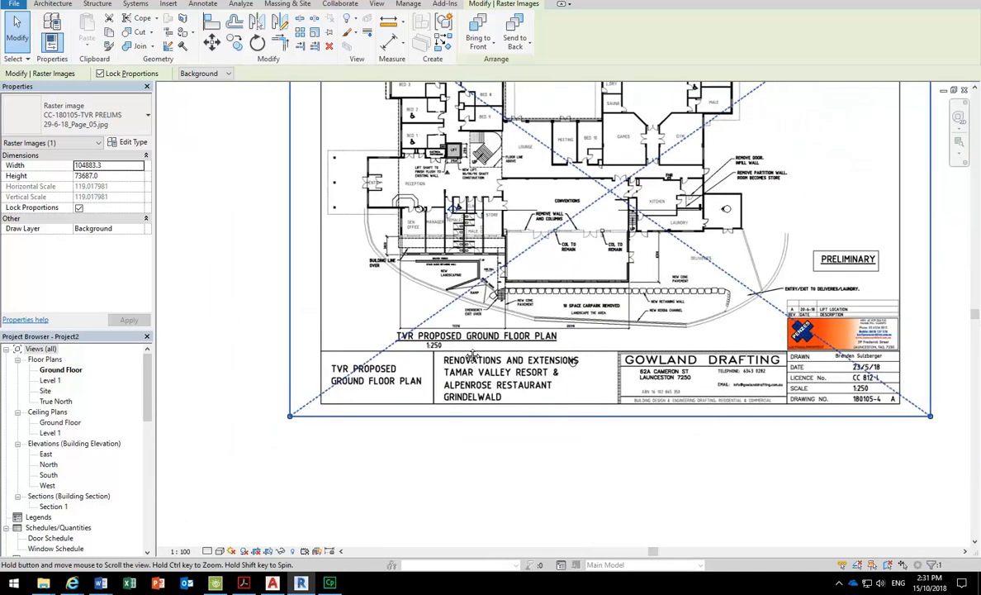
scroll(472, 355, "down", 3)
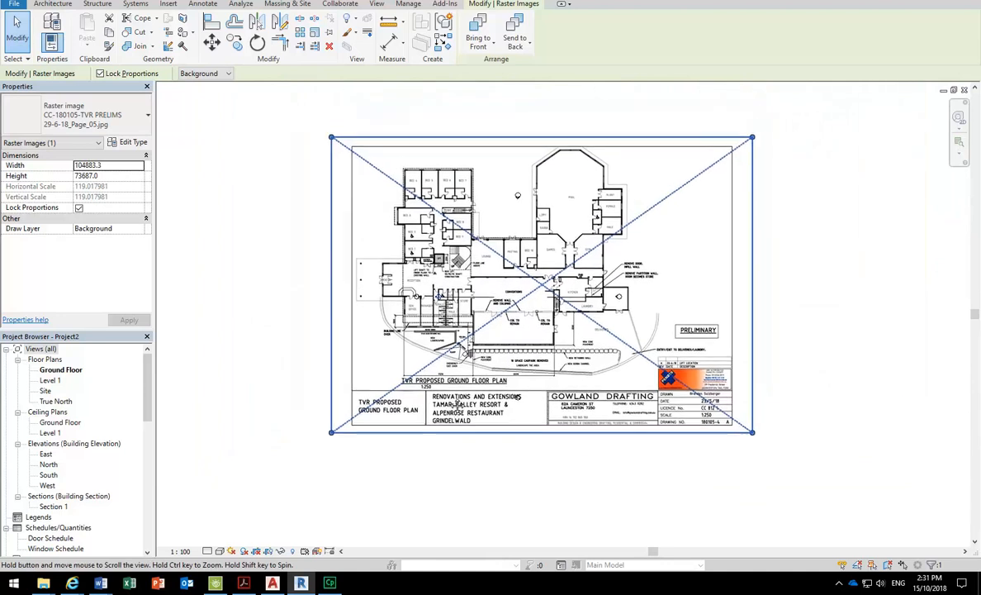
scroll(517, 400, "up", 3)
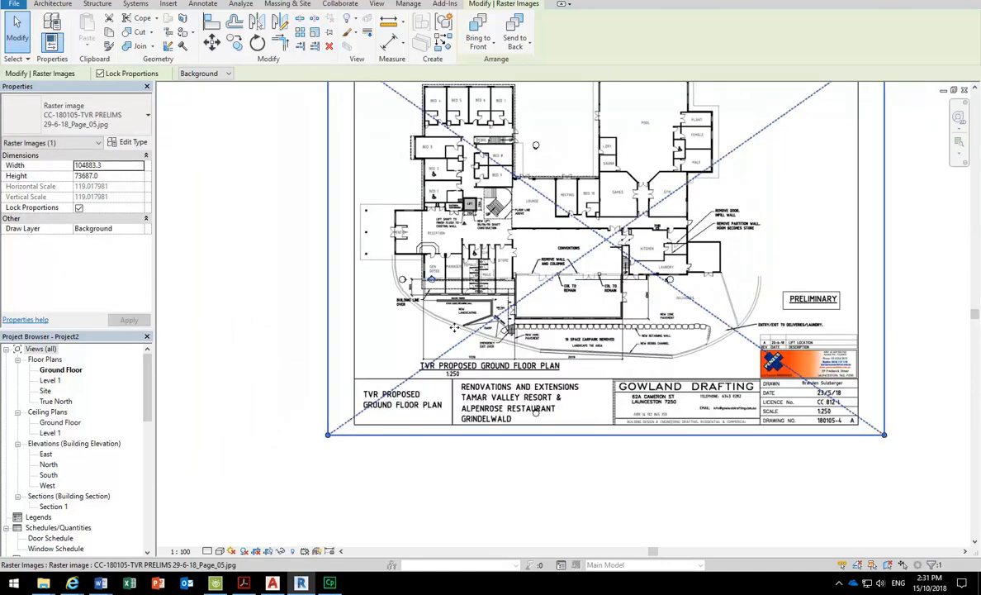
left_click(386, 23)
scroll(535, 410, "up", 5)
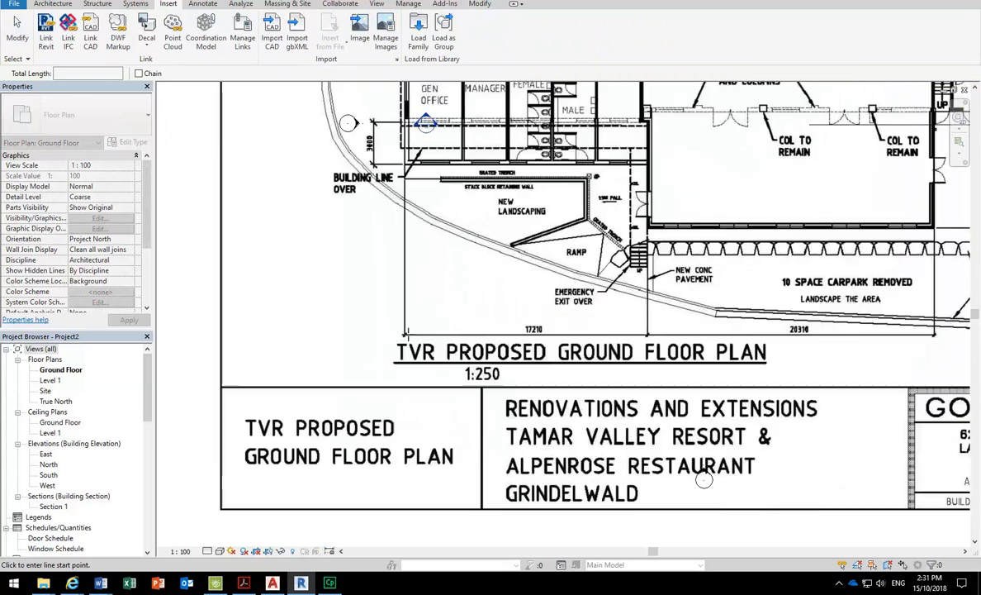
left_click(408, 275)
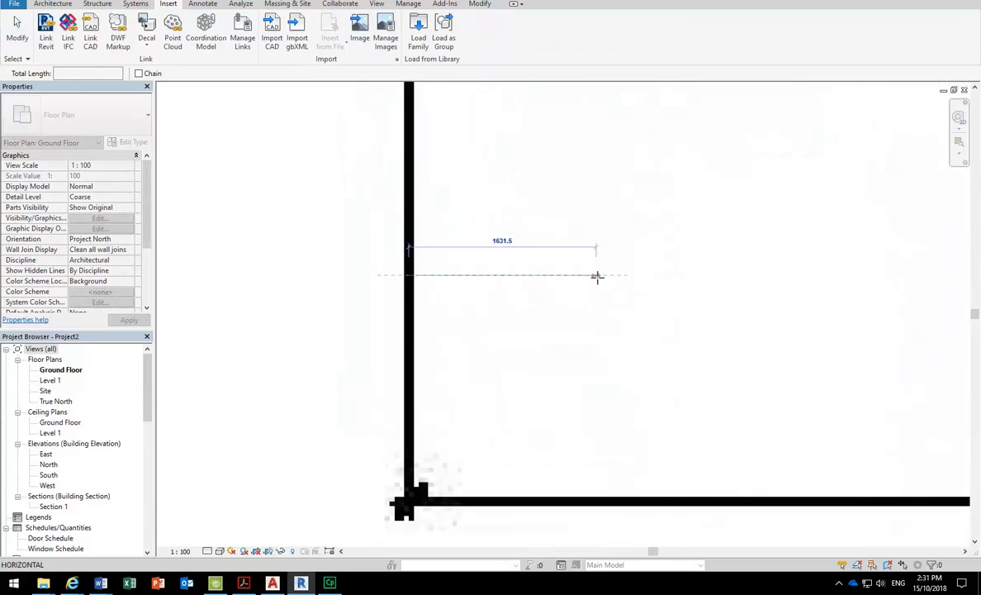
scroll(350, 280, "down", 4)
scroll(716, 278, "down", 2)
scroll(667, 327, "up", 6)
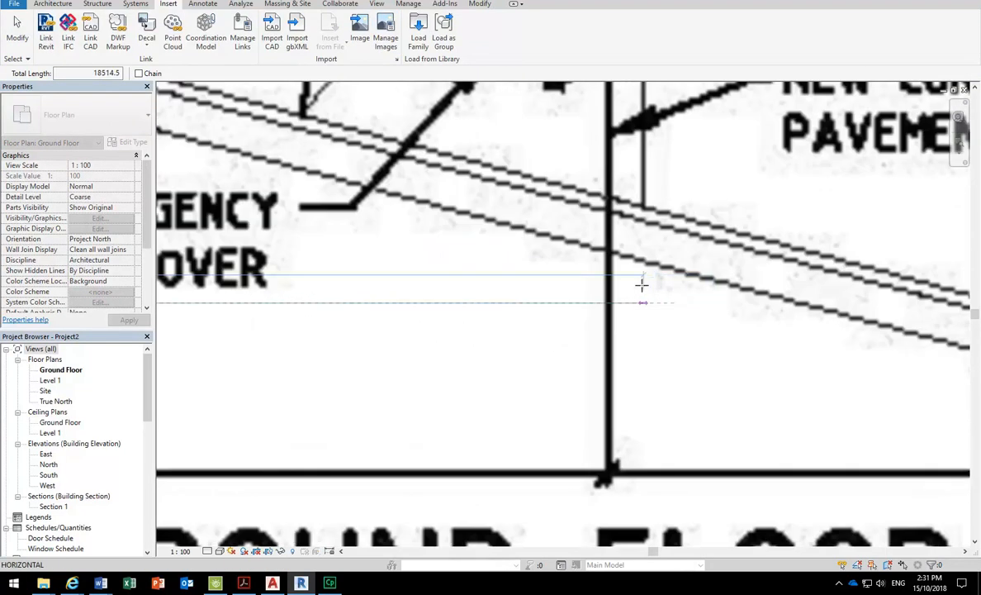
left_click(586, 318)
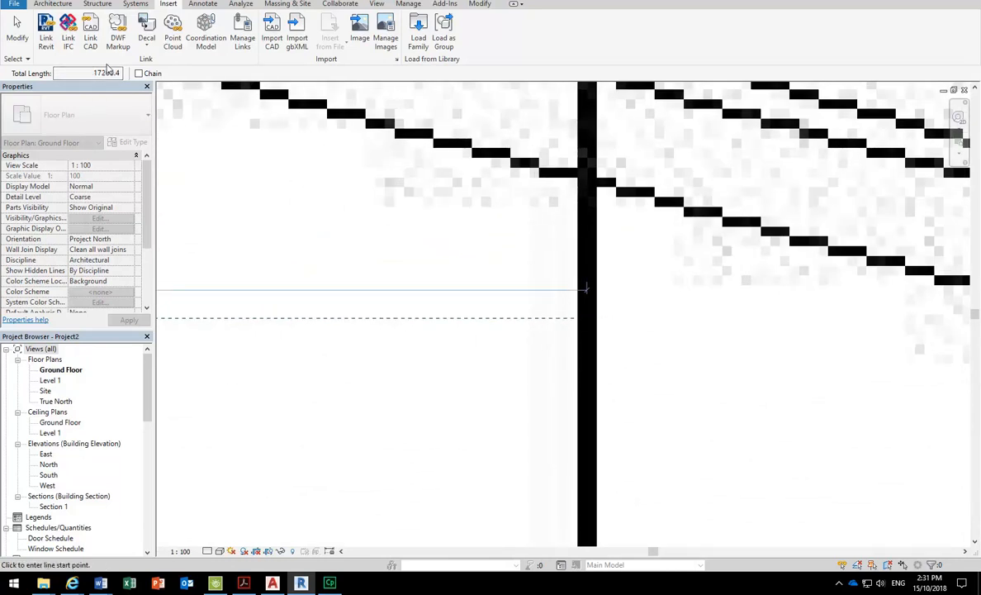
left_click_drag(92, 73, 125, 74)
scroll(527, 271, "down", 6)
scroll(467, 289, "down", 3)
right_click(392, 244)
left_click(414, 254)
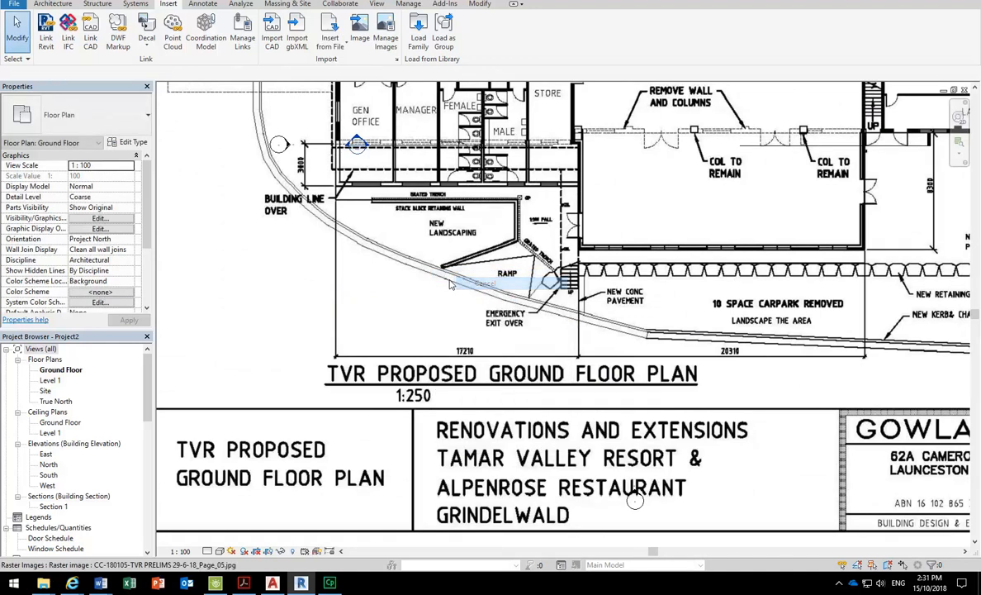
- Examine the width and height properties of the scaled proposed ground floor plan image
scroll(452, 285, "down", 3)
left_click(390, 376)
scroll(362, 337, "down", 1)
mouse_move(362, 337)
middle_mouse_down()
mouse_move(357, 403)
mouse_move(377, 339)
mouse_move(354, 318)
middle_mouse_up()
middle_click_drag(344, 263, 378, 257)
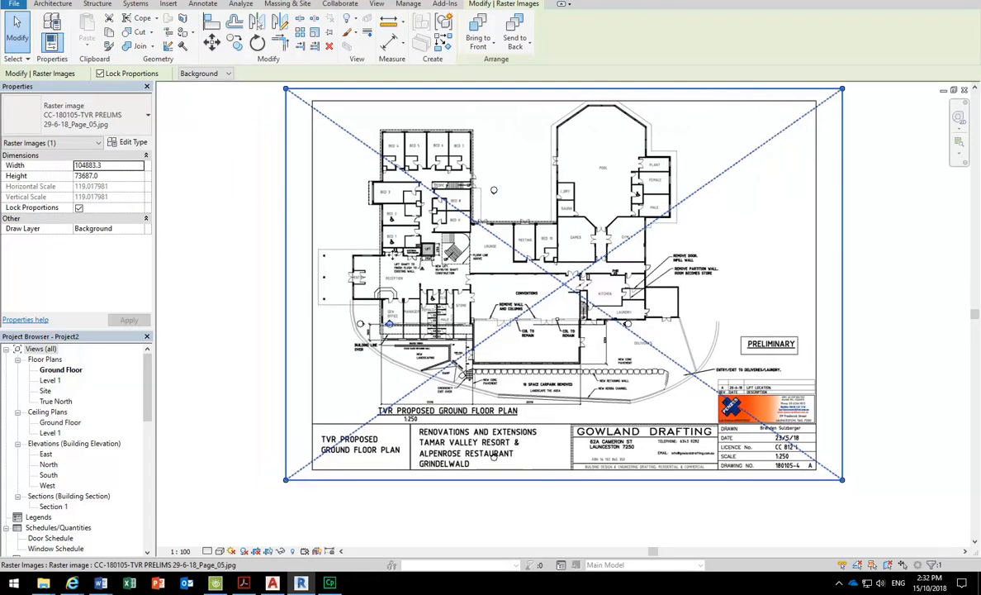
left_click(106, 165)
left_click(110, 176)
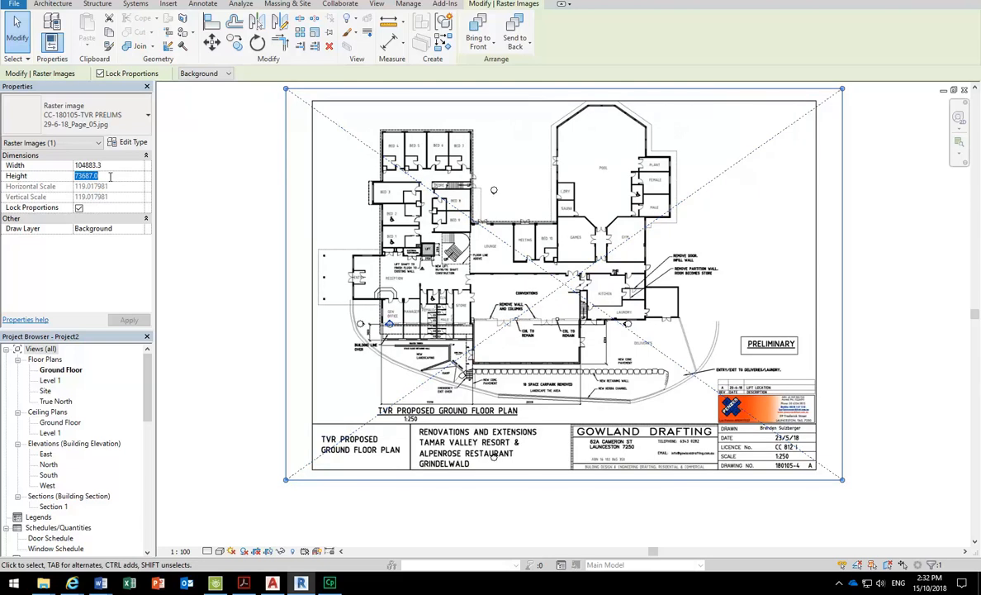
left_click(112, 165)
left_click(109, 175)
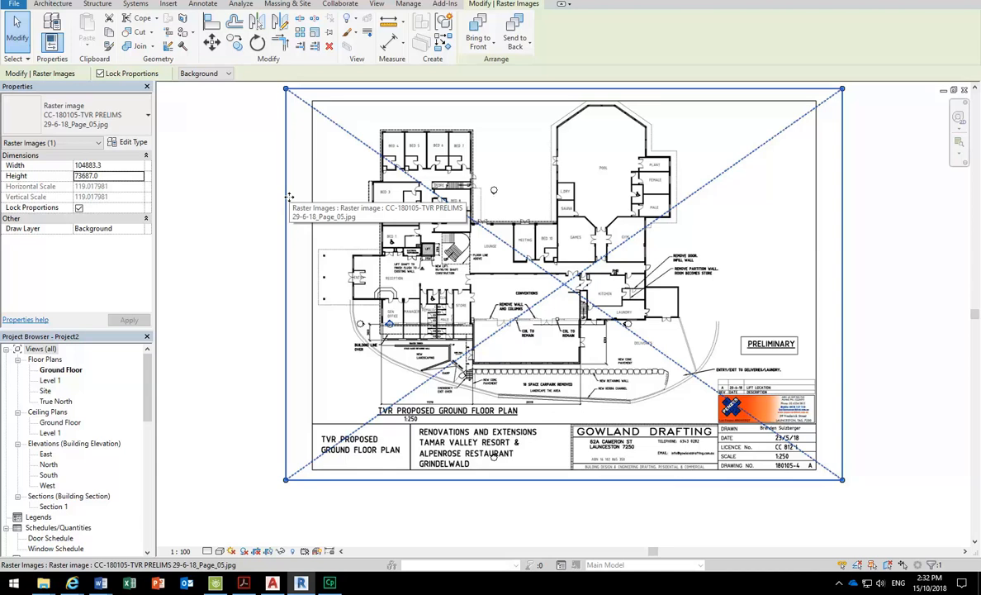
key("Escape")
- Import the image CC-180105-TVR PRELIMS 29-6-18_Page_03.jpg from the JPG-export folder and place it beside the proposed ground floor plan image
scroll(308, 236, "down", 4)
scroll(357, 257, "up", 3)
middle_click_drag(340, 263, 191, 303)
scroll(433, 304, "down", 3)
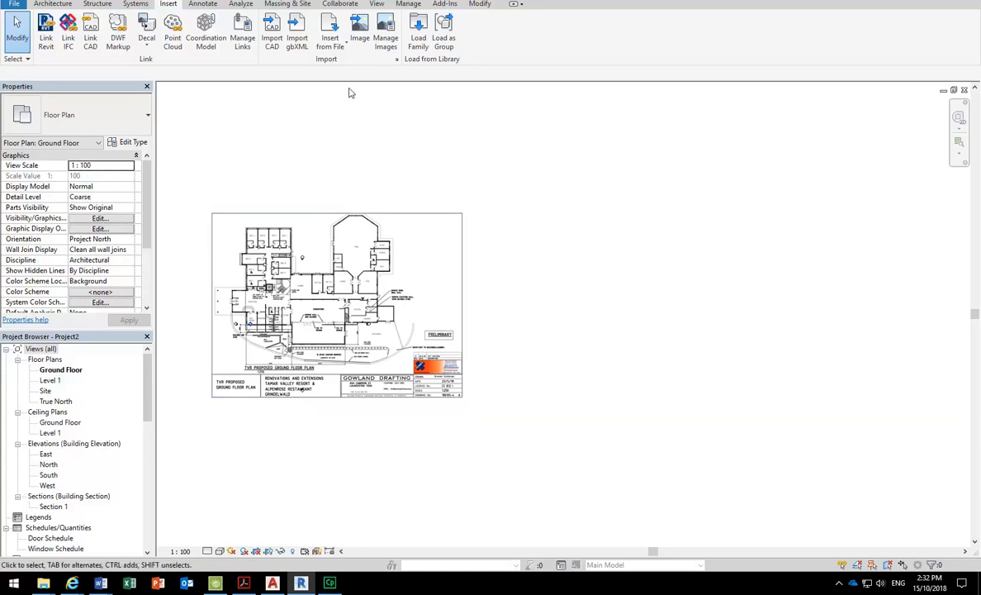
left_click(358, 39)
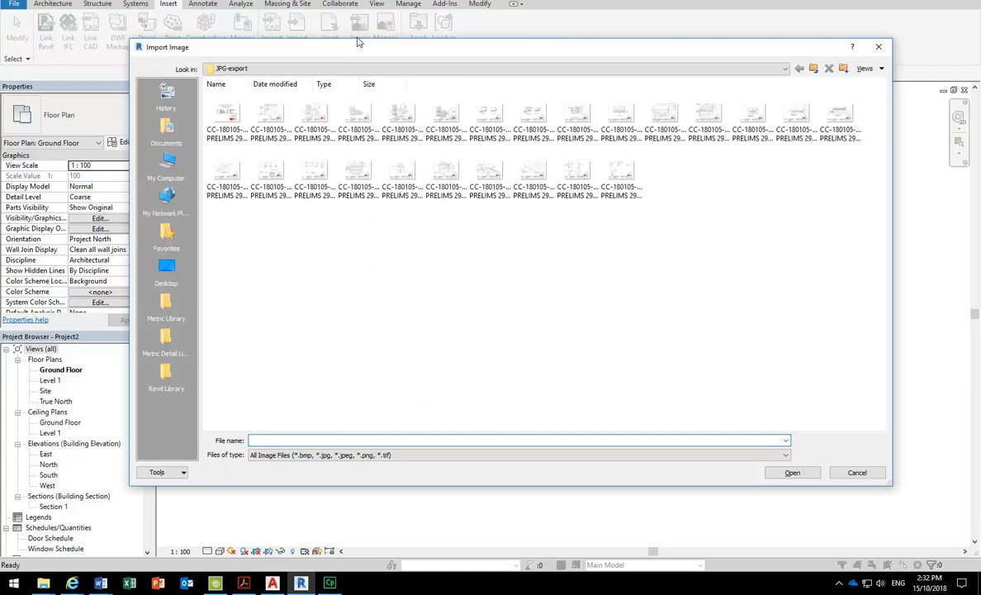
left_click(445, 116)
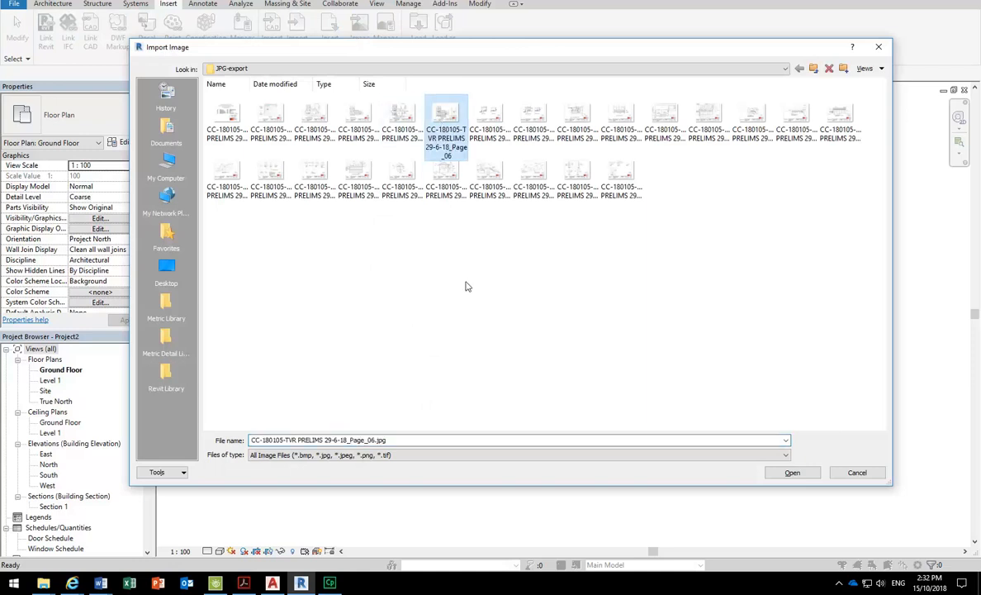
left_click(316, 123)
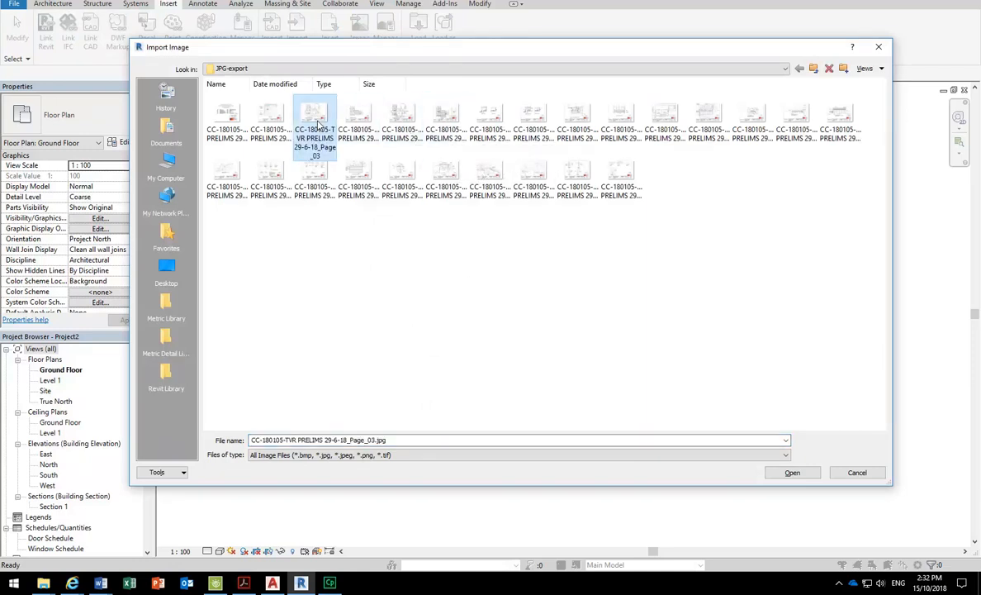
double_click(315, 122)
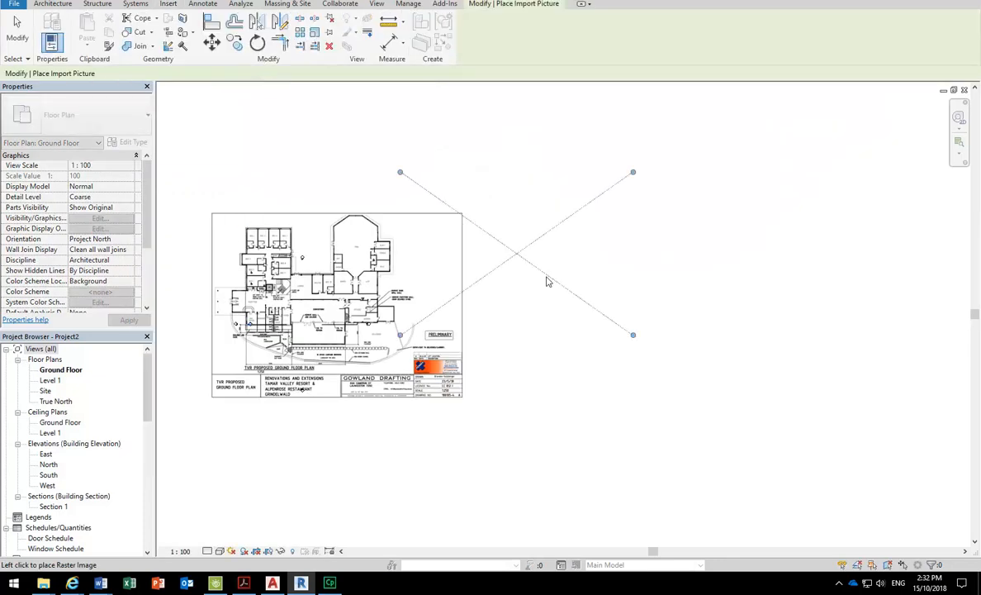
left_click(623, 298)
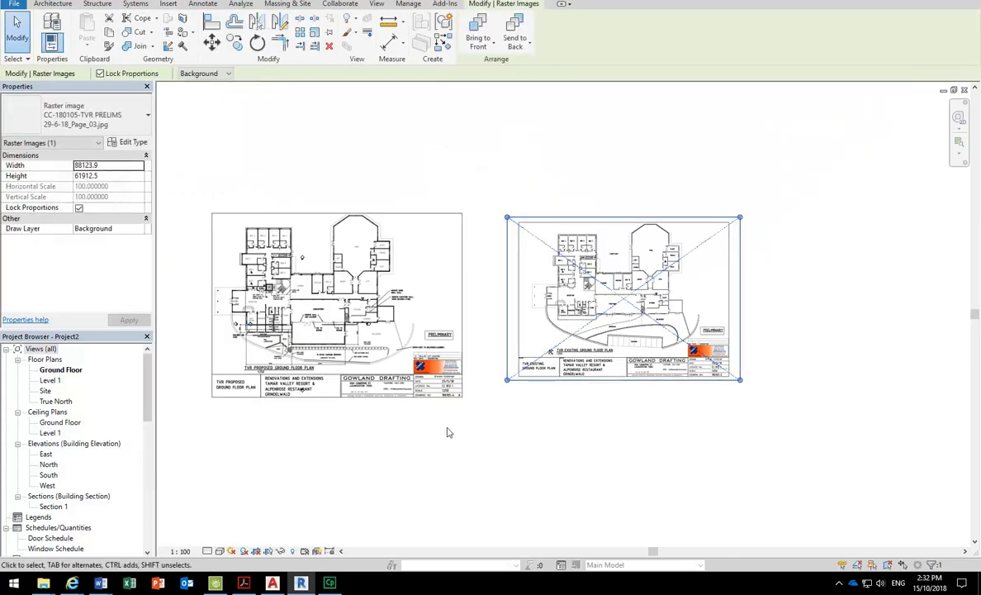
- Set the height of the existing ground floor plan image to 73687, matching the proposed plan image, with proportions locked
scroll(504, 439, "up", 4)
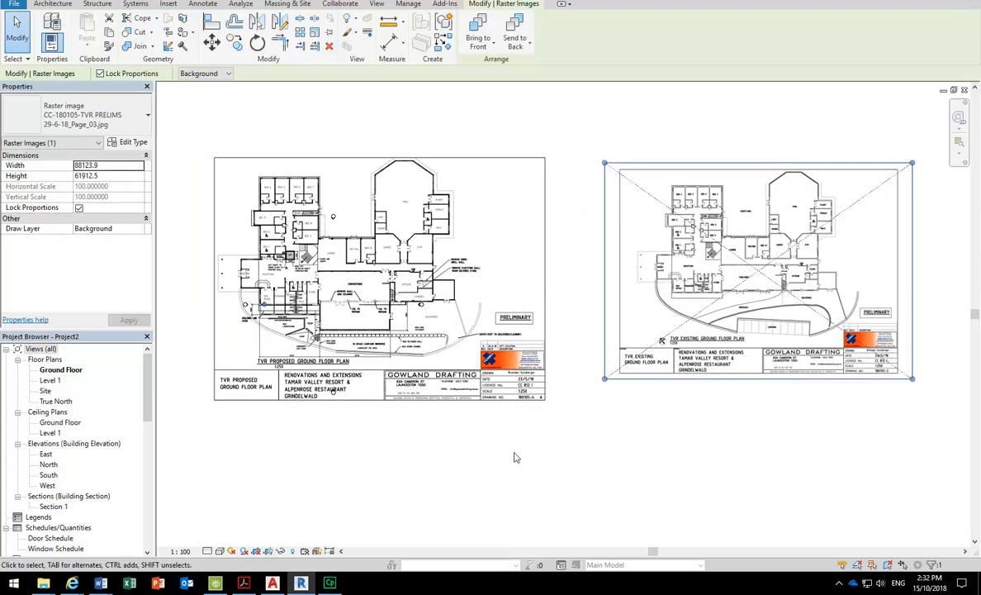
left_click(462, 195)
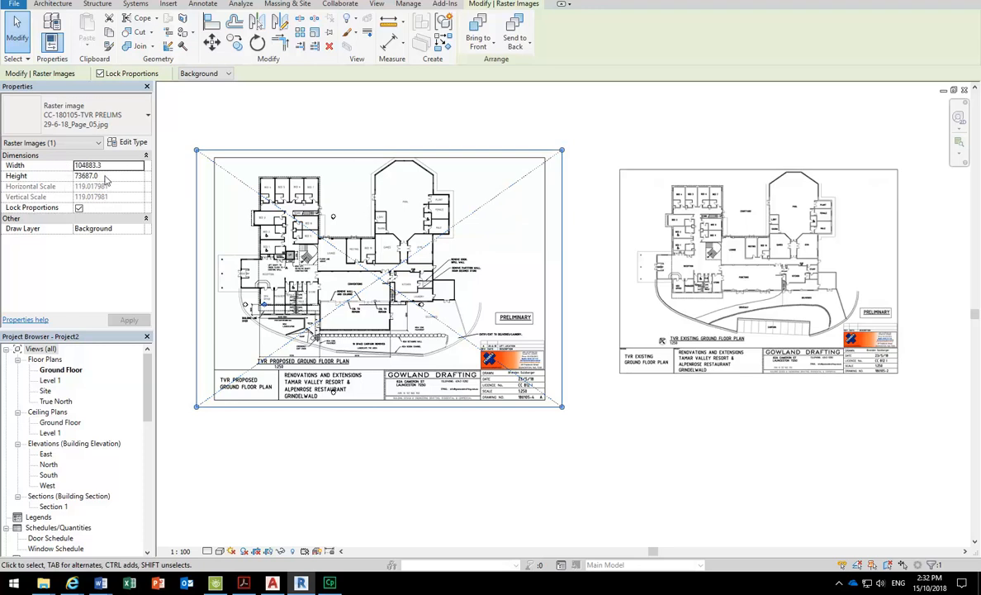
key("Tab")
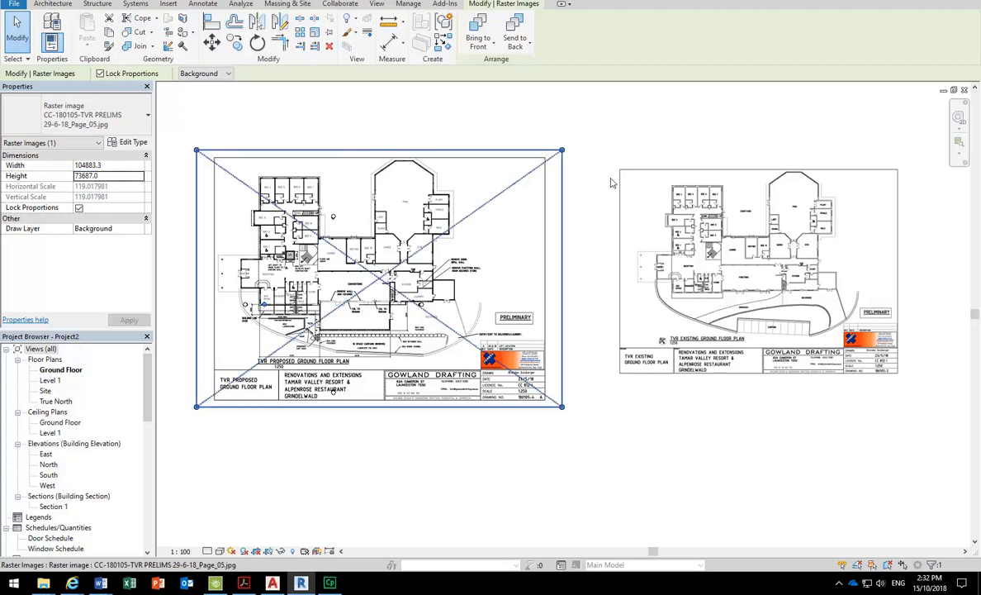
left_click(651, 211)
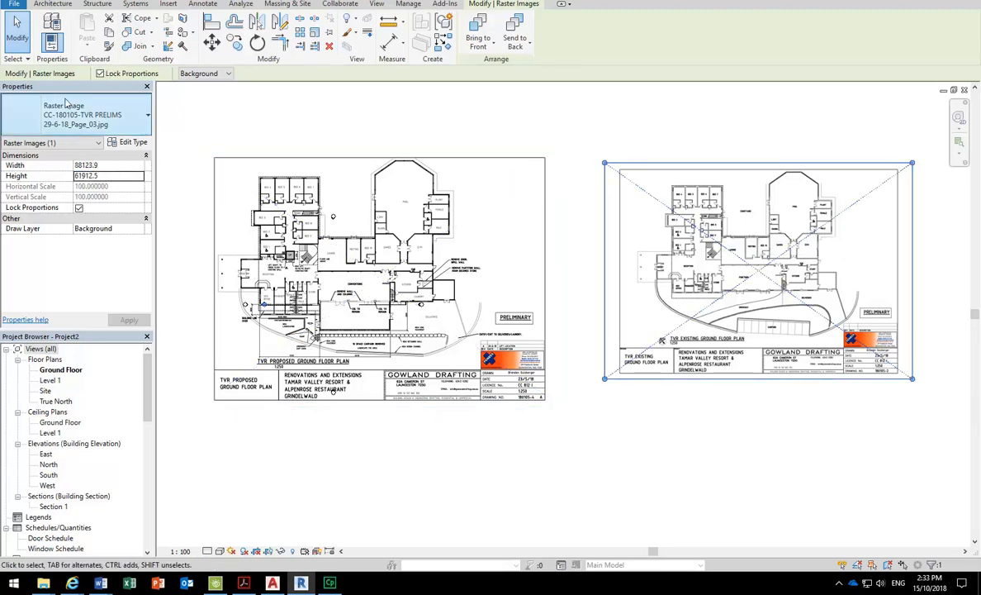
left_click(95, 174)
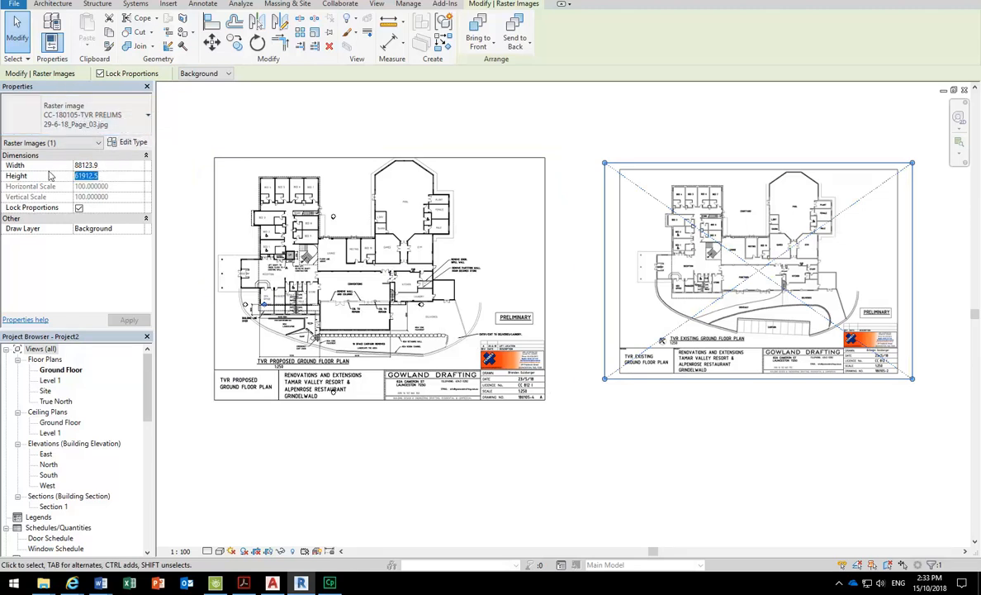
type("73687")
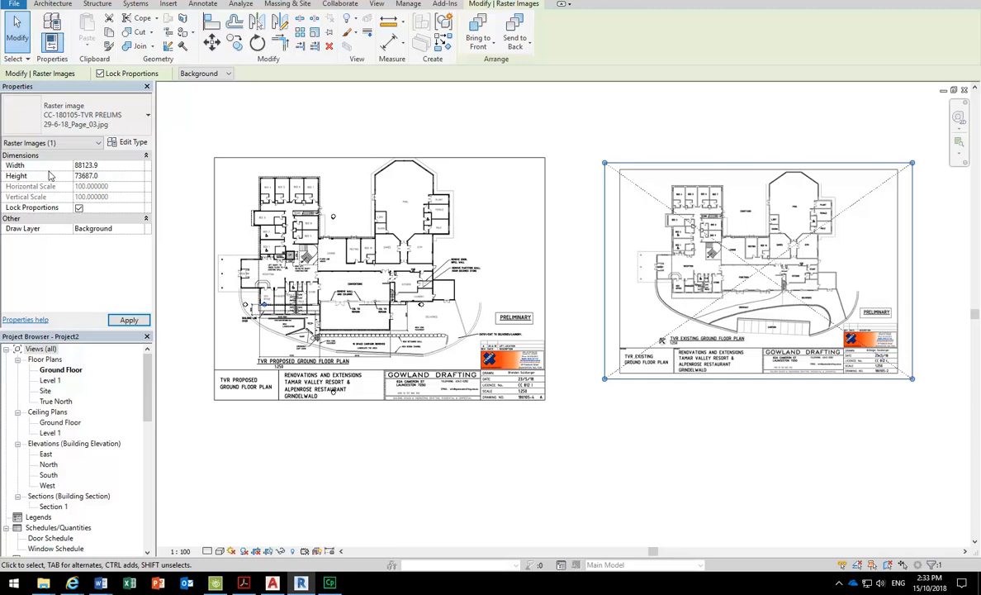
key("Return")
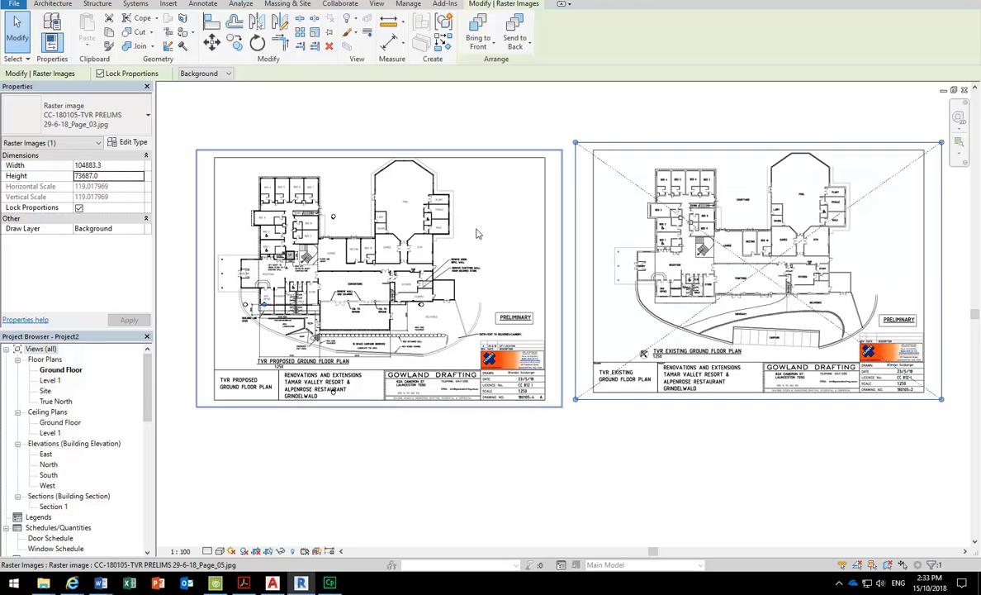
- Move the existing ground floor plan image against the proposed plan image and nudge it vertically until their top edges align
left_click_drag(615, 240, 565, 254)
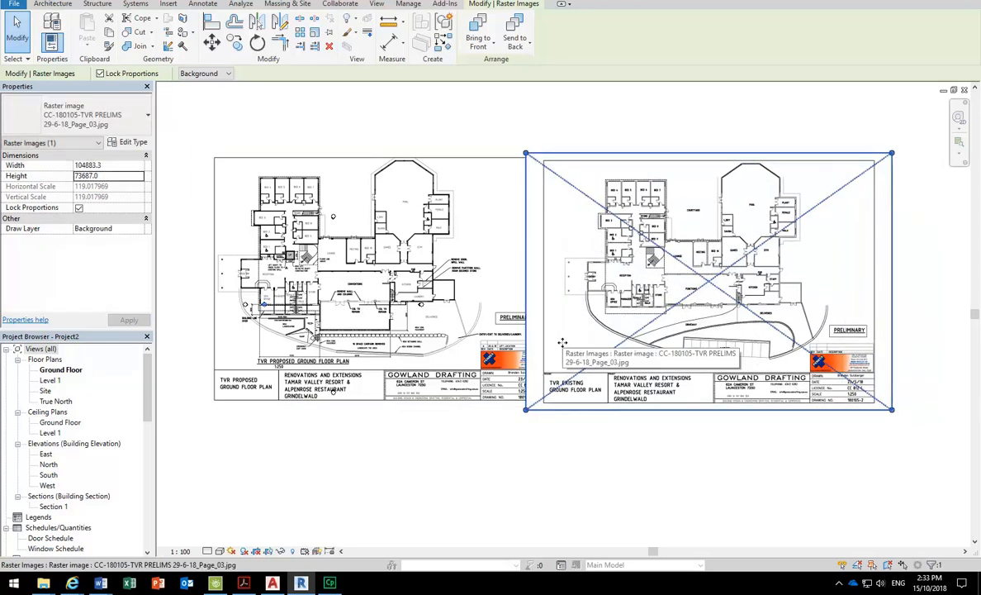
key("Up")
key("Up")
key("Up")
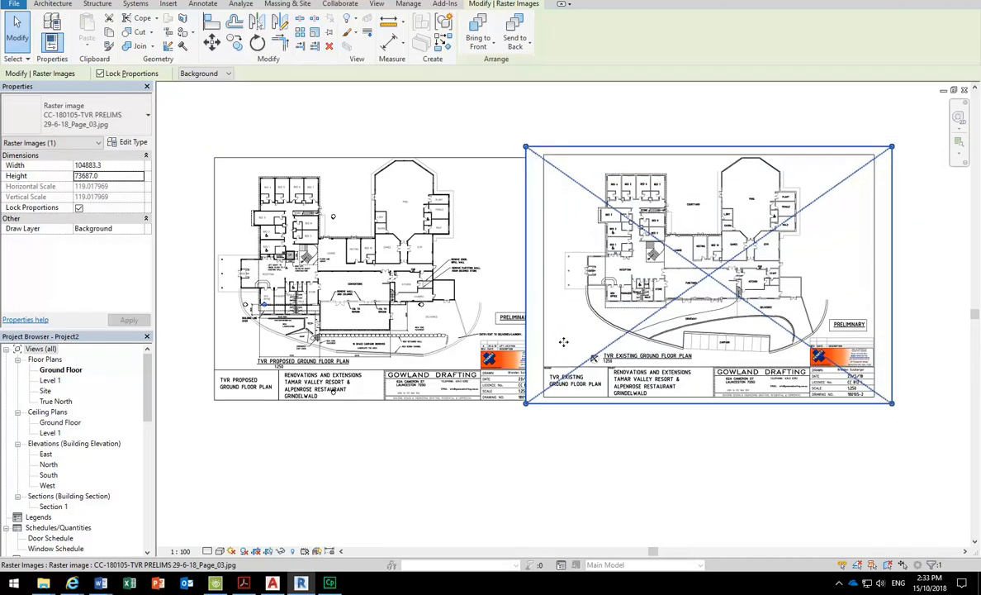
key("Down")
key("Down")
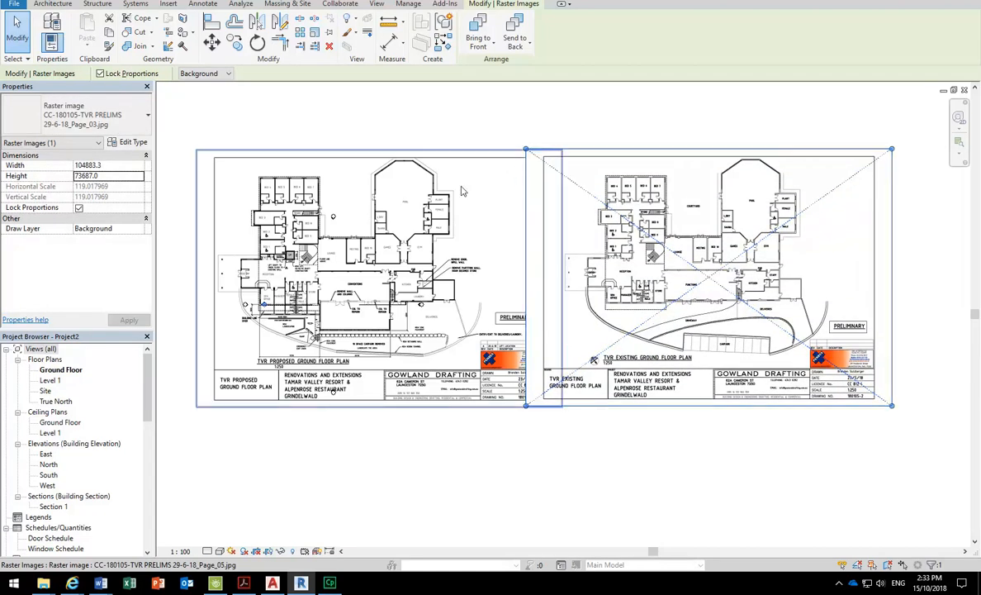
key("Down")
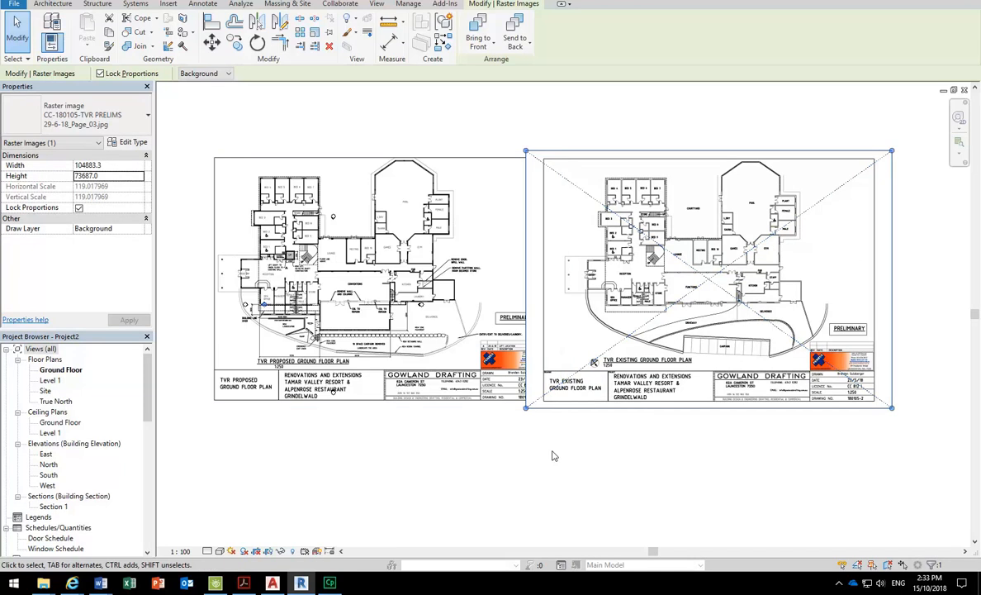
- Shift the existing plan image slightly further over the proposed plan's title block and check the alignment of their borders
scroll(529, 388, "up", 8)
left_click_drag(615, 230, 462, 227)
middle_click_drag(437, 234, 498, 246)
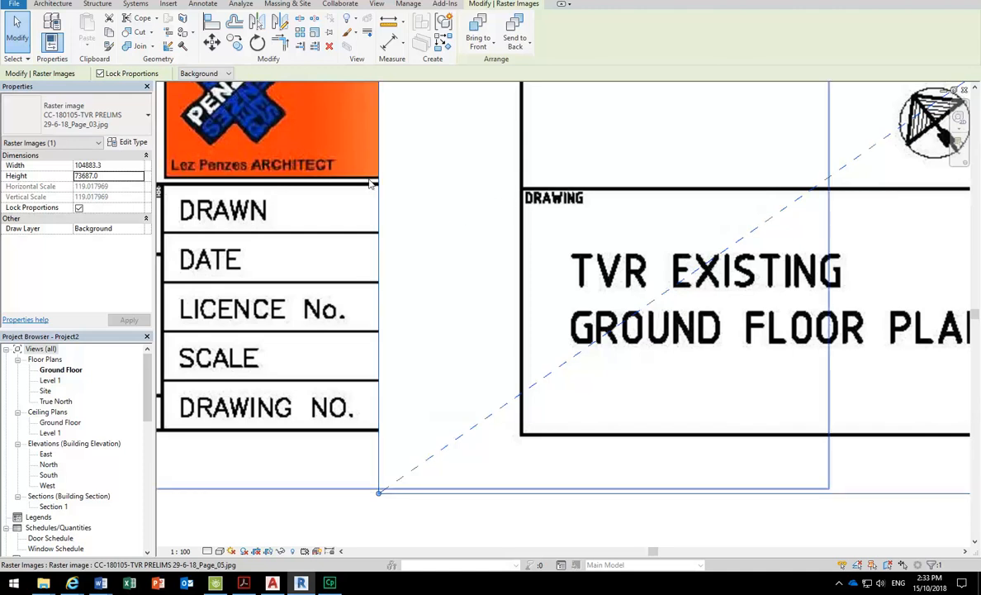
scroll(488, 298, "down", 8)
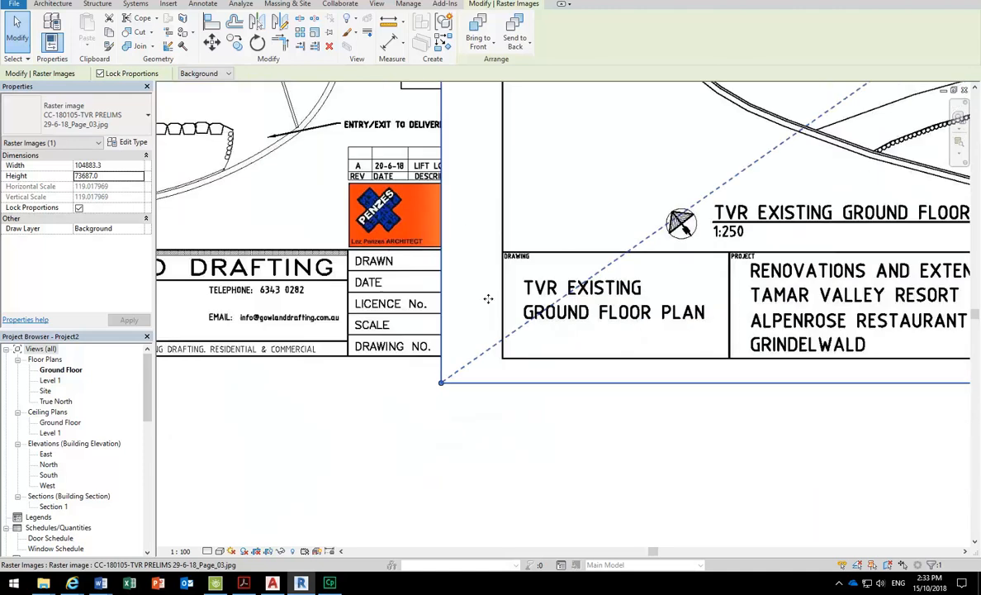
scroll(475, 169, "up", 10)
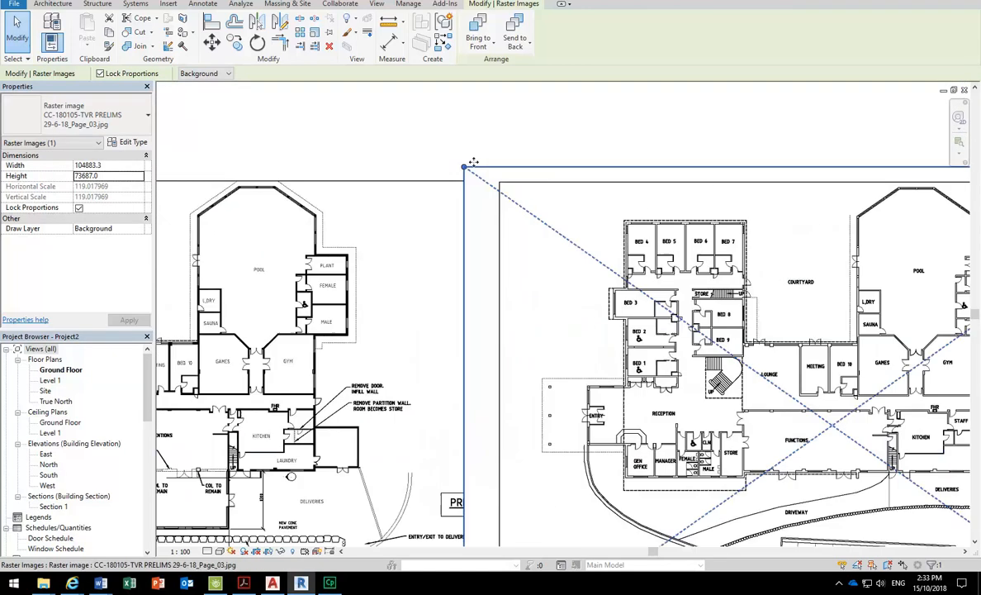
scroll(450, 221, "down", 8)
middle_click_drag(413, 323, 475, 230)
scroll(467, 284, "down", 2)
scroll(481, 287, "up", 4)
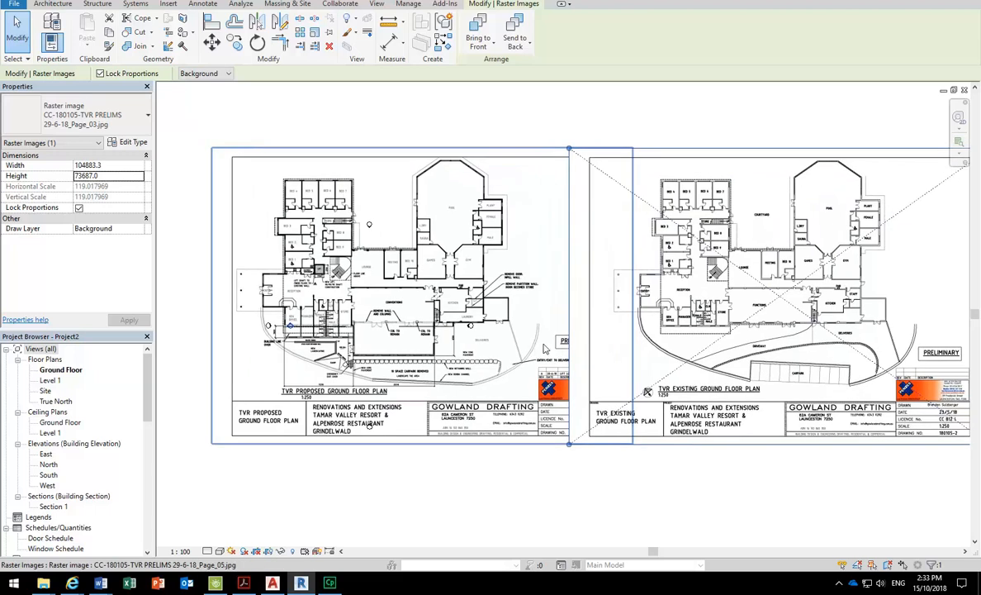
- Measure the width of the outer double door at the entry on the proposed ground floor plan image
scroll(562, 355, "down", 2)
middle_click_drag(562, 355, 527, 346)
middle_click_drag(398, 313, 465, 313)
scroll(332, 279, "up", 6)
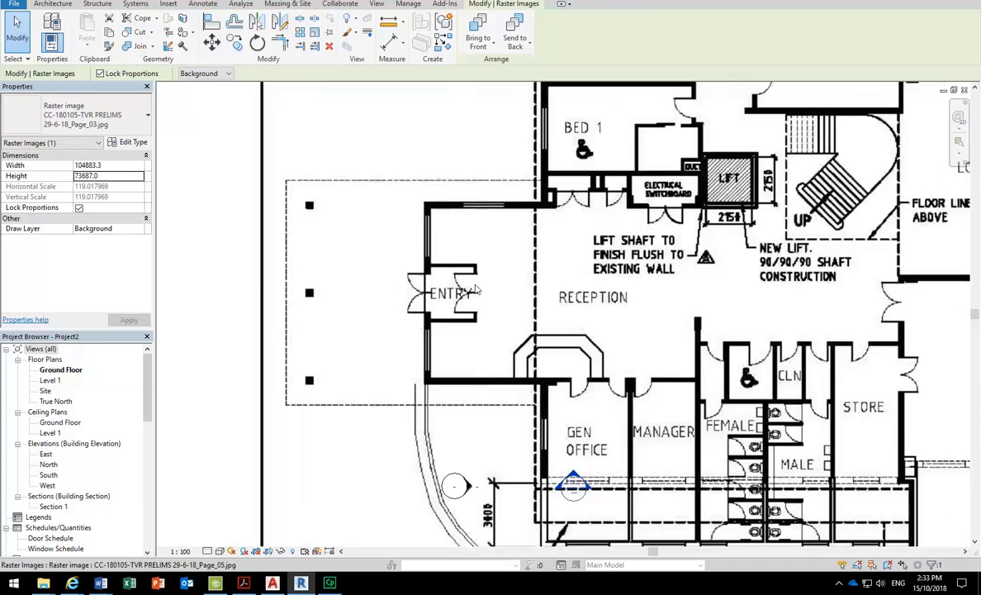
scroll(367, 271, "down", 8)
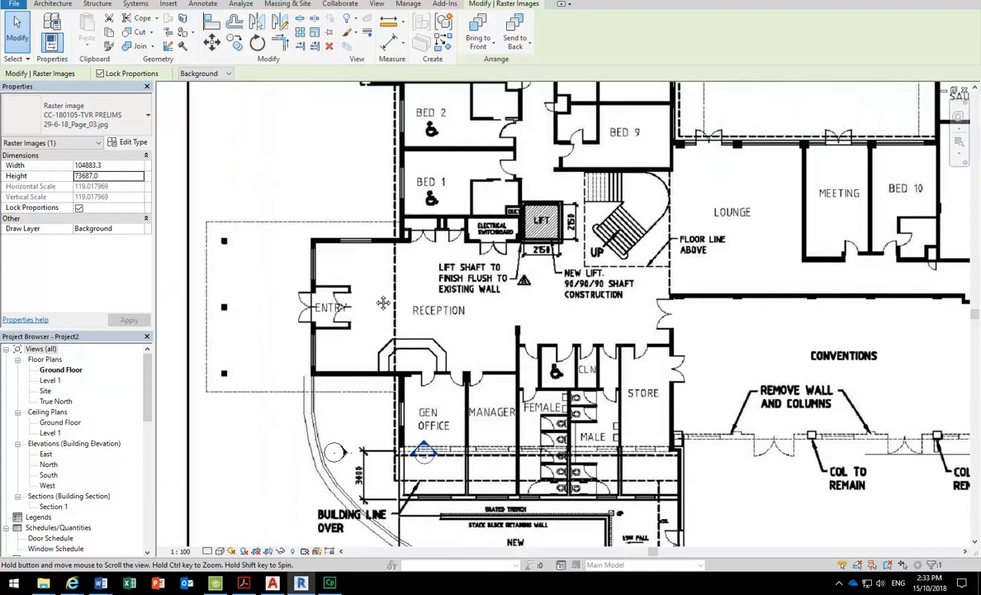
scroll(576, 297, "down", 3)
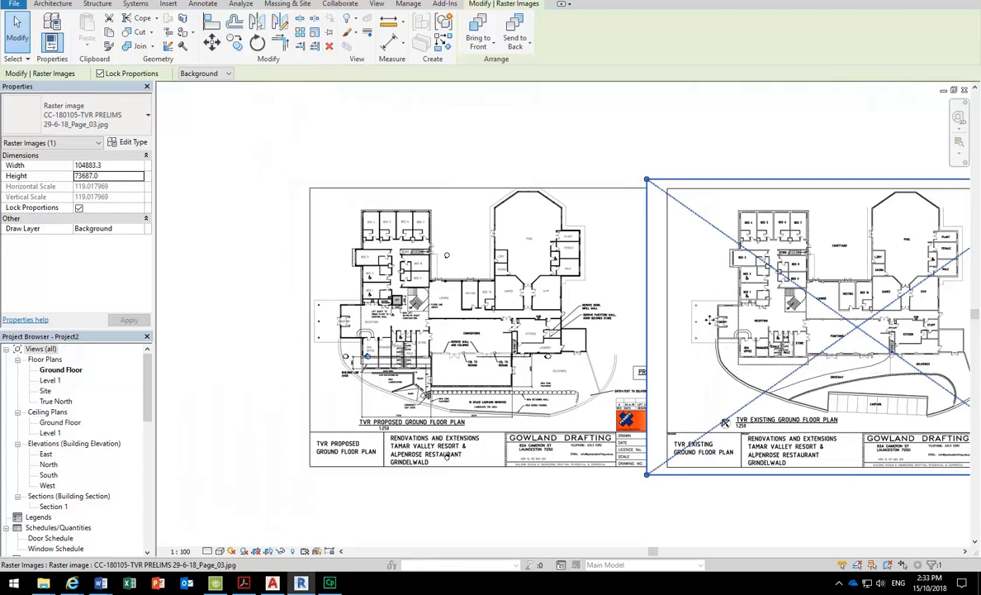
scroll(677, 306, "up", 6)
scroll(650, 314, "down", 4)
middle_click_drag(566, 364, 976, 275)
middle_click_drag(563, 486, 655, 481)
scroll(476, 261, "up", 2)
scroll(477, 261, "up", 5)
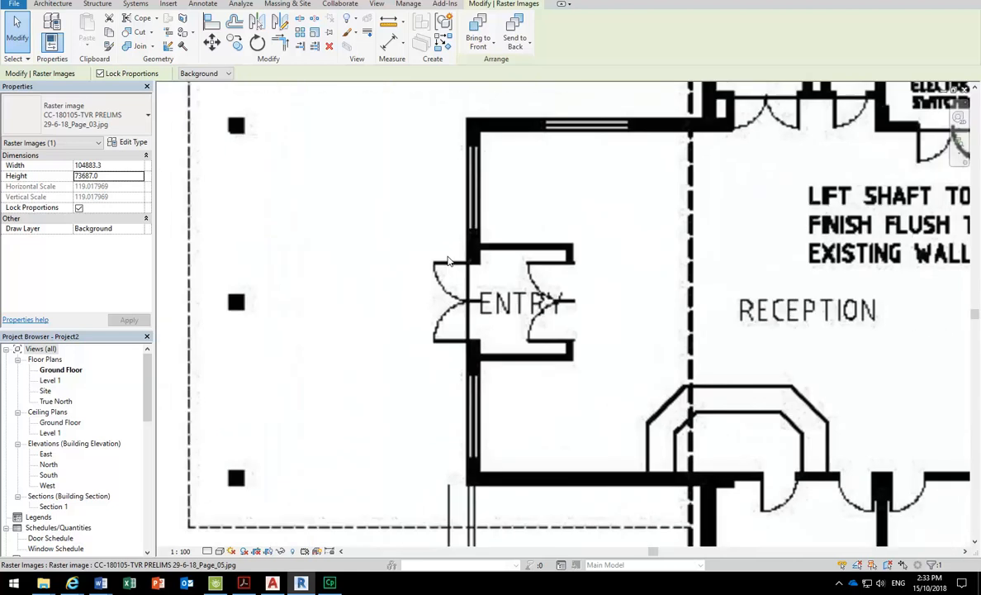
left_click(389, 23)
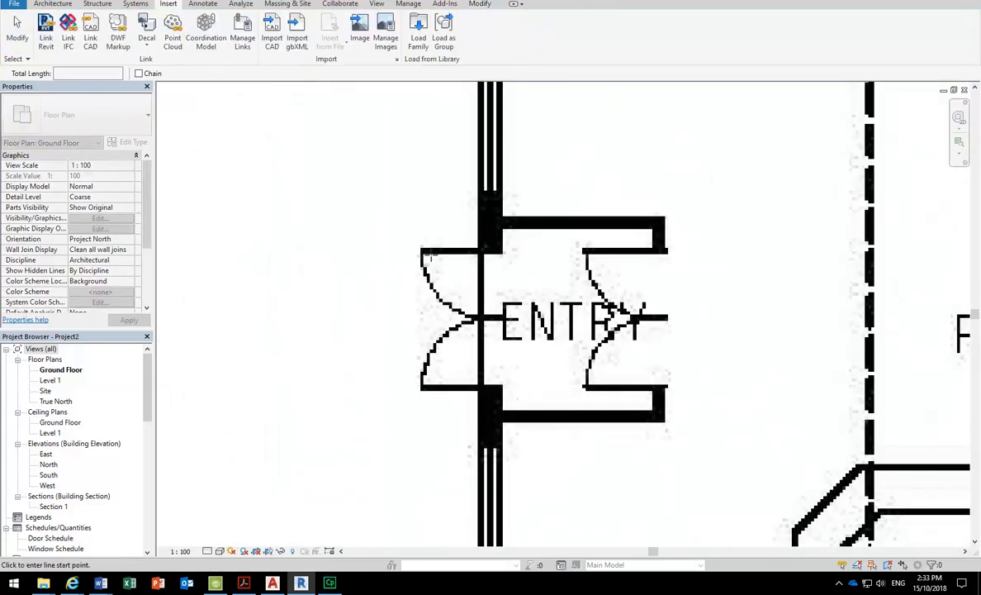
scroll(440, 216, "up", 3)
left_click(440, 216)
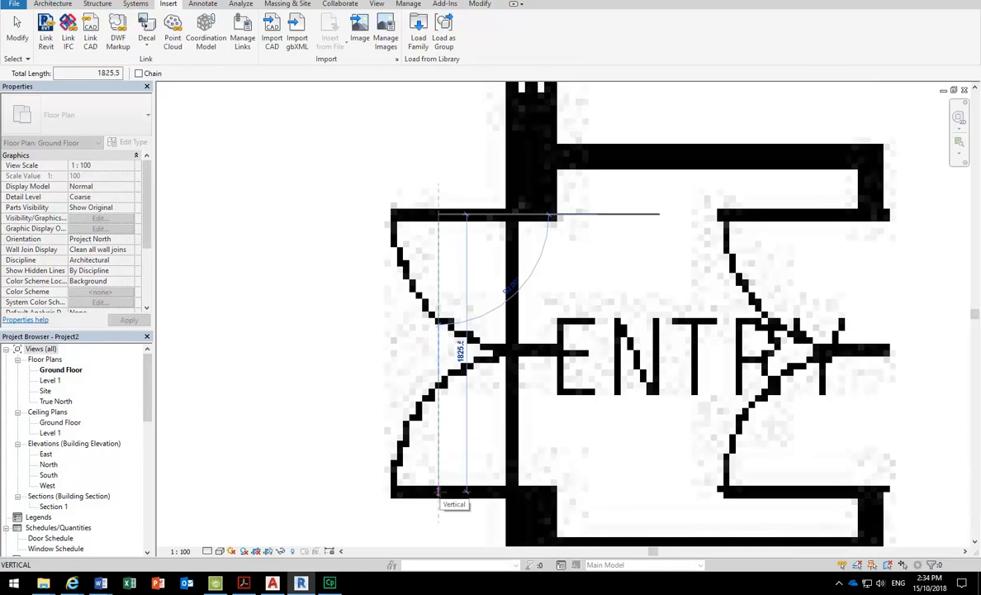
left_click(439, 492)
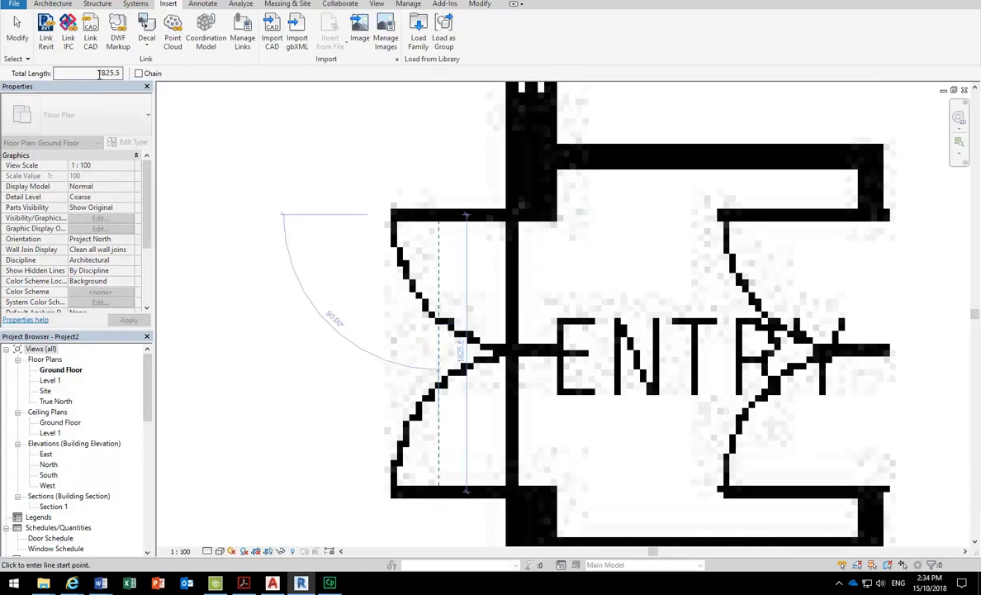
- Measure the same outer entry double door on the existing ground floor plan image to compare the two scales
scroll(353, 276, "down", 2)
scroll(533, 286, "down", 5)
middle_click_drag(741, 281, 397, 287)
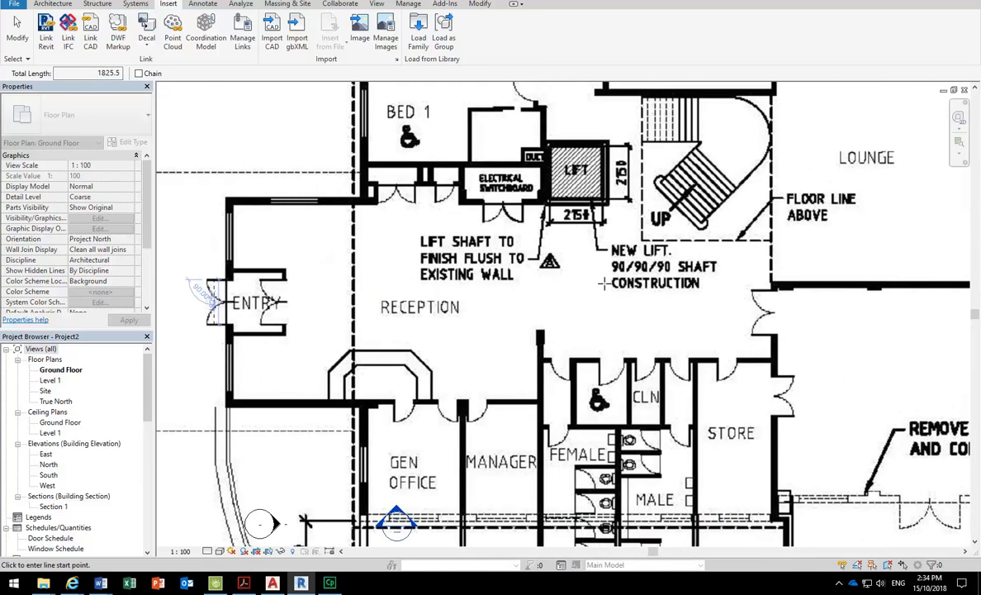
middle_click_drag(693, 286, 344, 221)
middle_click_drag(789, 260, 329, 202)
middle_click_drag(724, 199, 272, 208)
scroll(272, 206, "down", 3)
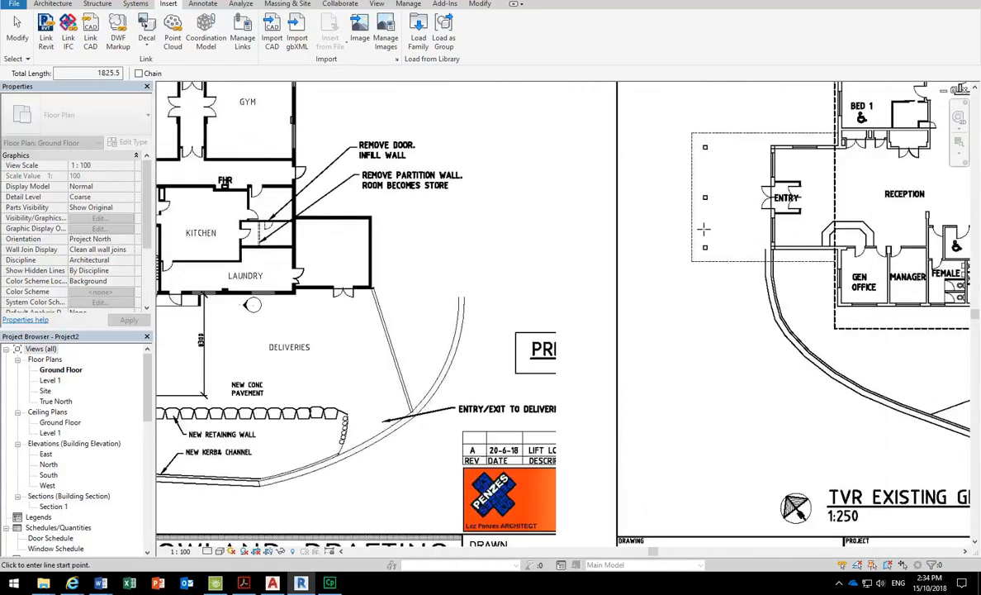
middle_click_drag(666, 235, 374, 256)
scroll(496, 192, "up", 4)
scroll(413, 285, "down", 1)
scroll(446, 408, "up", 1)
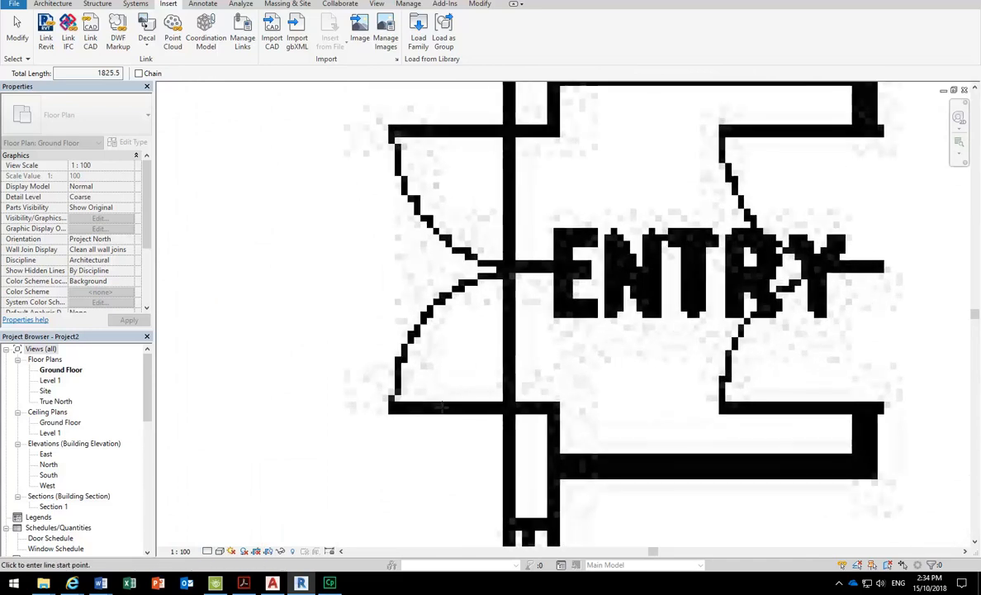
left_click(440, 406)
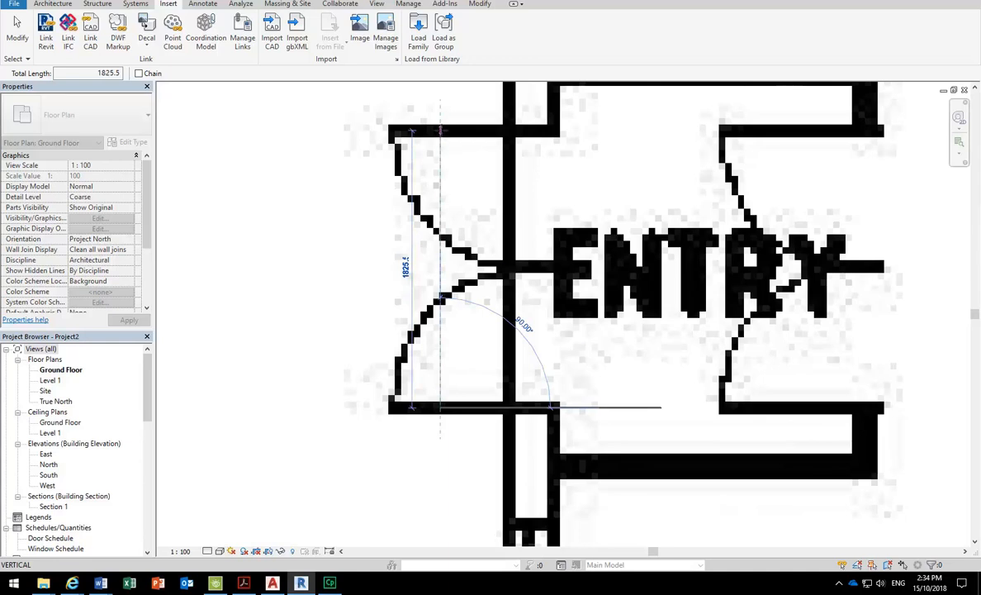
right_click(314, 176)
left_click(325, 183)
- Delete the proposed ground floor plan image from the view
scroll(313, 203, "down", 10)
scroll(454, 348, "down", 3)
mouse_move(446, 349)
middle_mouse_down()
mouse_move(614, 344)
mouse_move(531, 301)
middle_mouse_up()
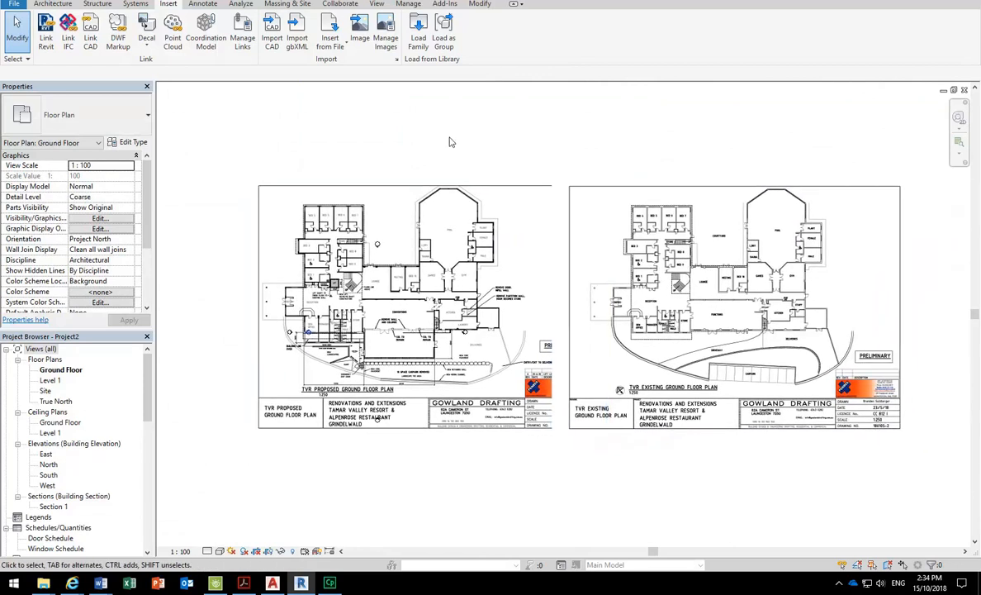
left_click(445, 237)
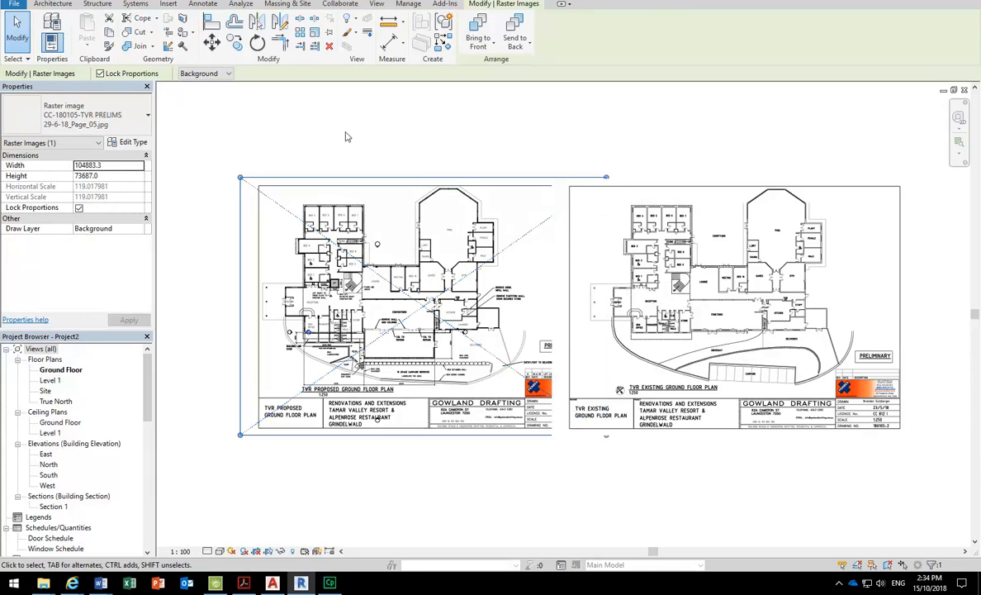
left_click(328, 140)
left_click(362, 217)
middle_click_drag(417, 140, 412, 151)
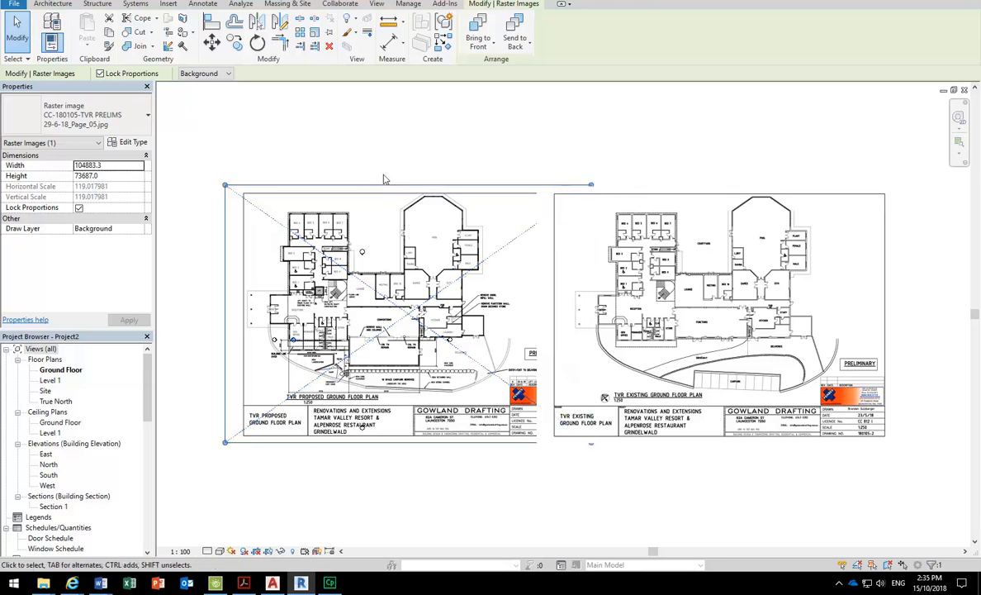
left_click(457, 138)
left_click(410, 243)
key("Delete")
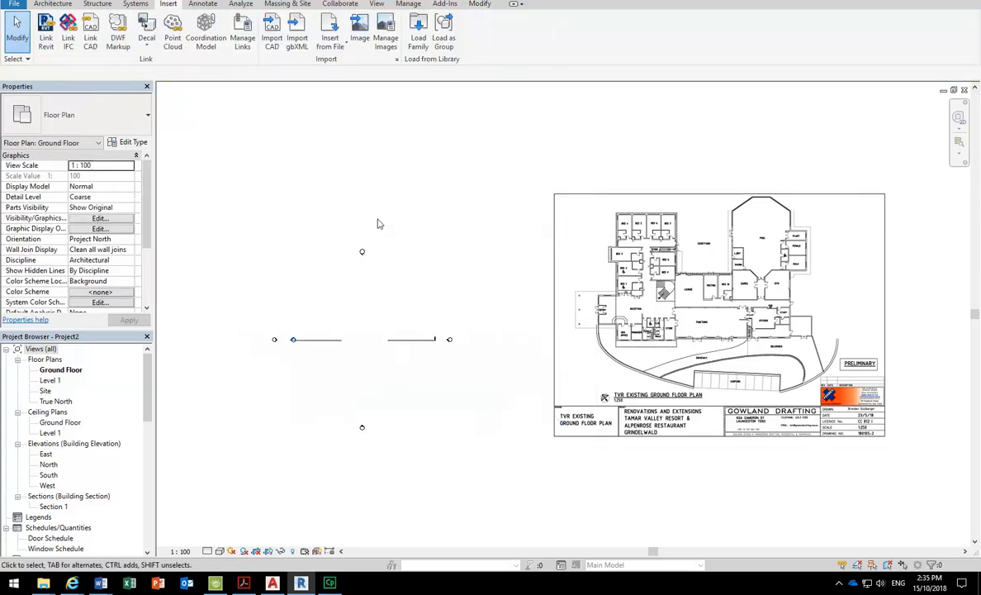
- Move the existing ground floor plan image over the elevation markers and section line in the Ground Floor view
left_click(715, 257)
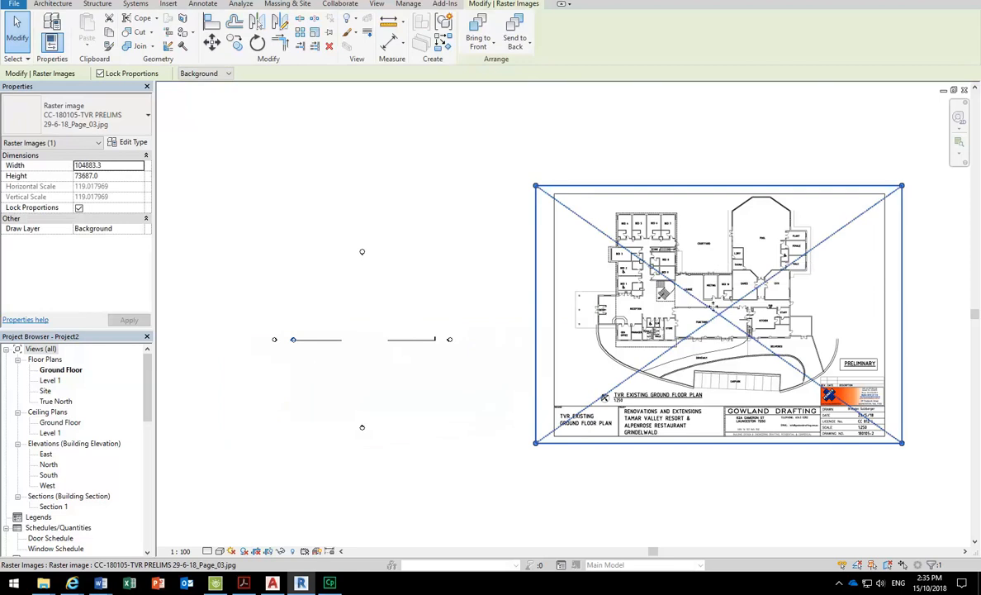
left_click_drag(726, 288, 595, 278)
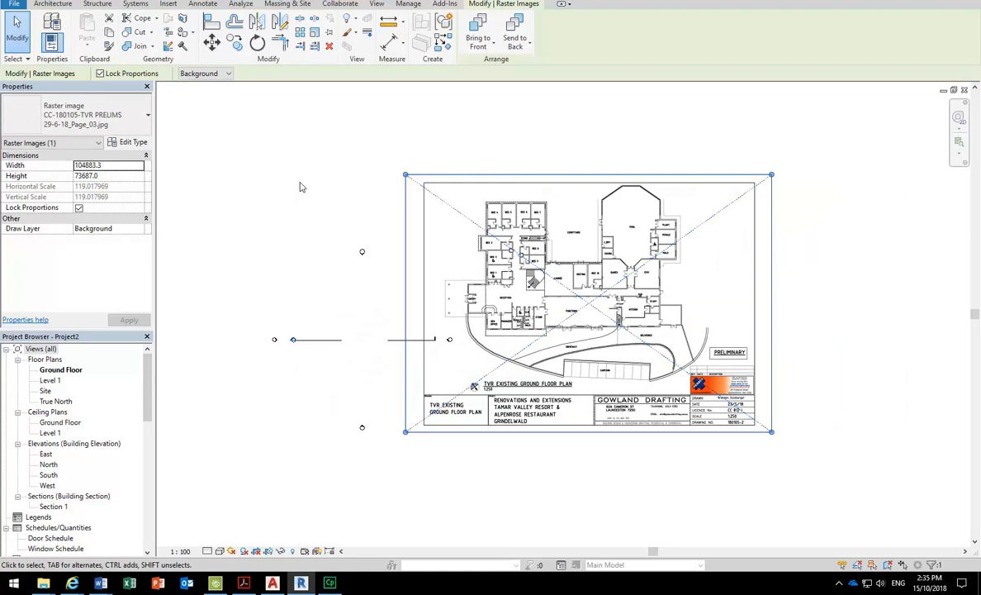
left_click_drag(473, 386, 643, 376)
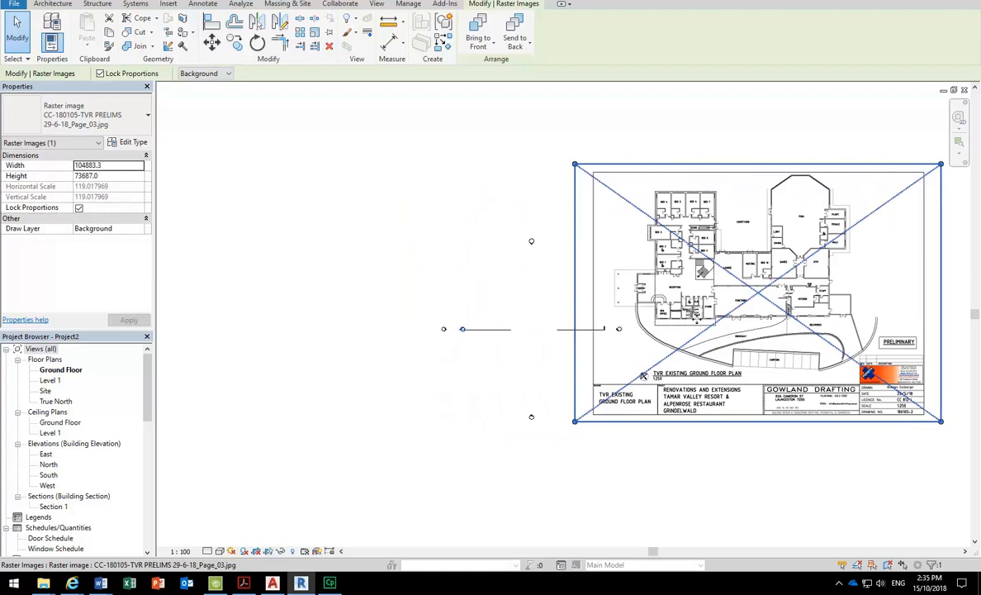
left_click_drag(733, 283, 538, 287)
scroll(522, 318, "up", 2)
scroll(524, 319, "up", 1)
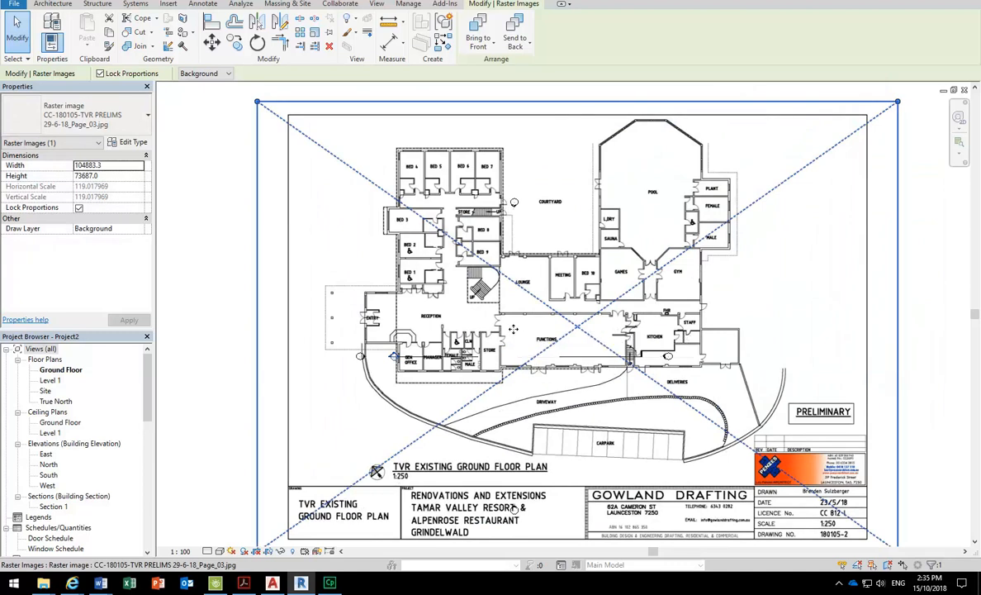
scroll(505, 328, "down", 1)
left_click_drag(506, 328, 502, 358)
middle_click_drag(500, 351, 479, 304)
left_click_drag(448, 297, 495, 293)
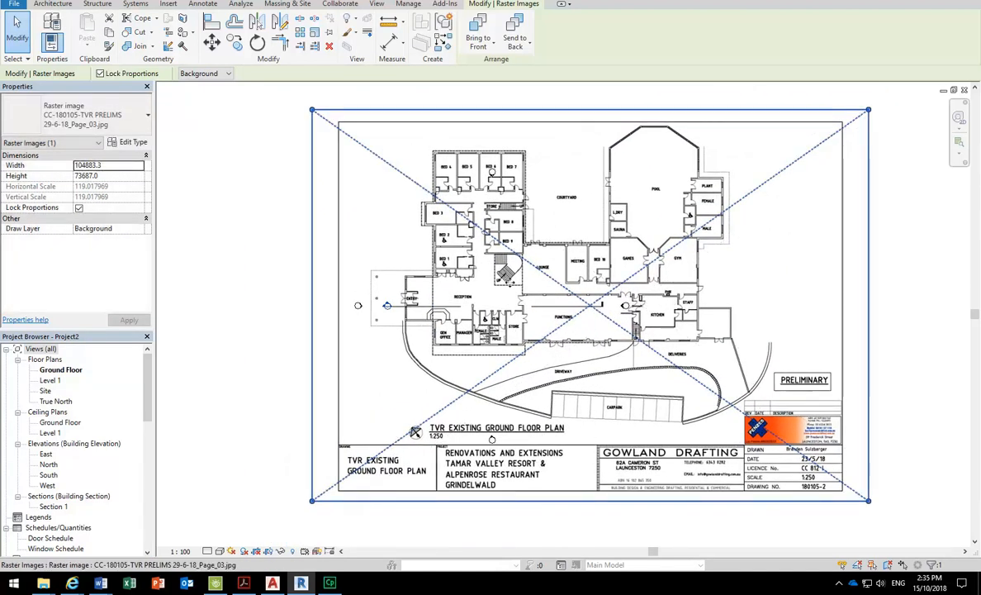
- Deselect the existing ground floor plan image and examine how it sits against the elevation markers and section line
left_click(260, 273)
scroll(261, 275, "down", 2)
middle_click_drag(263, 277, 262, 289)
scroll(262, 287, "up", 1)
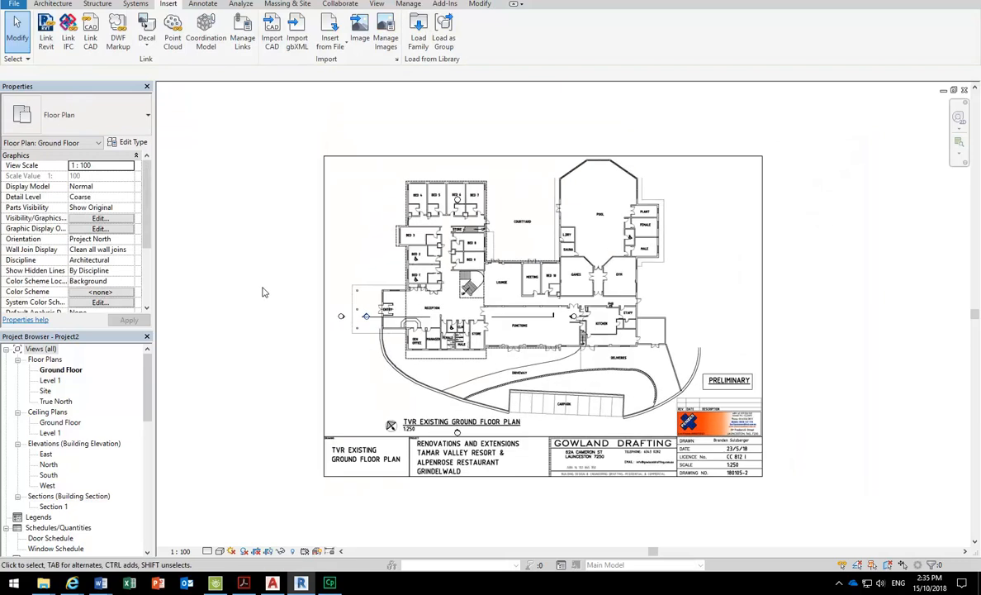
scroll(411, 314, "up", 3)
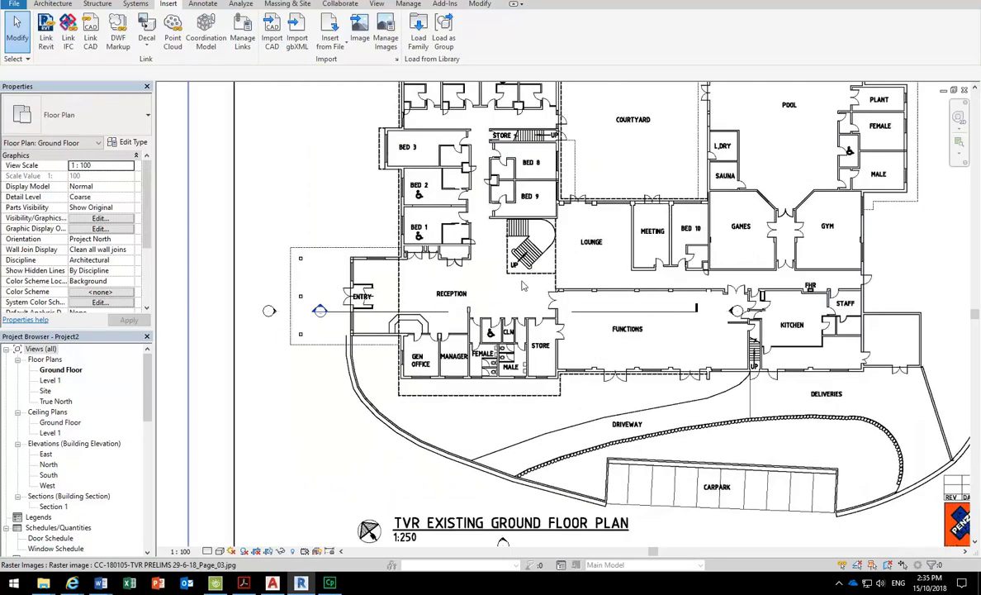
scroll(521, 287, "down", 3)
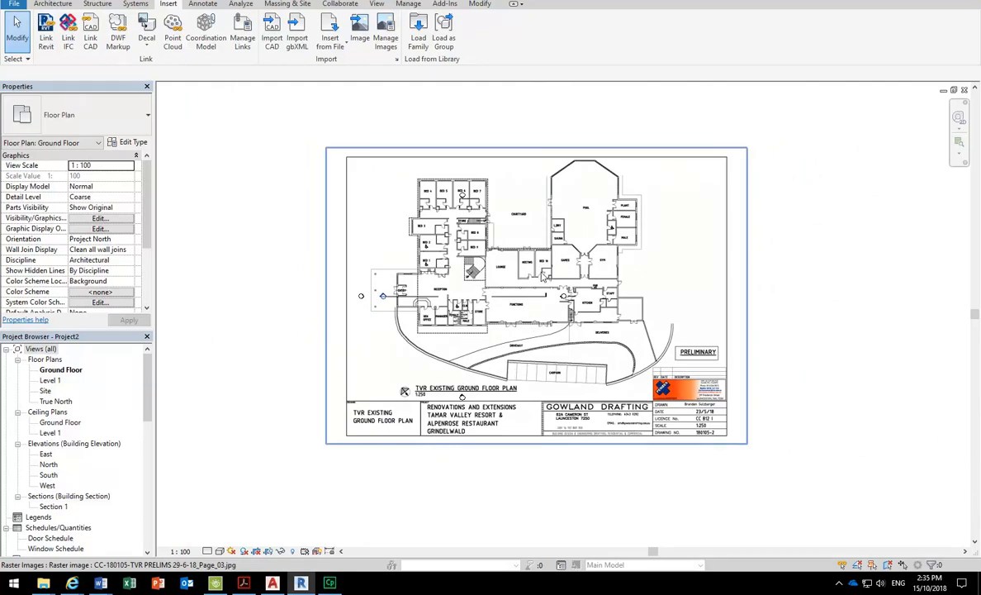
scroll(529, 279, "up", 1)
middle_click_drag(319, 240, 337, 250)
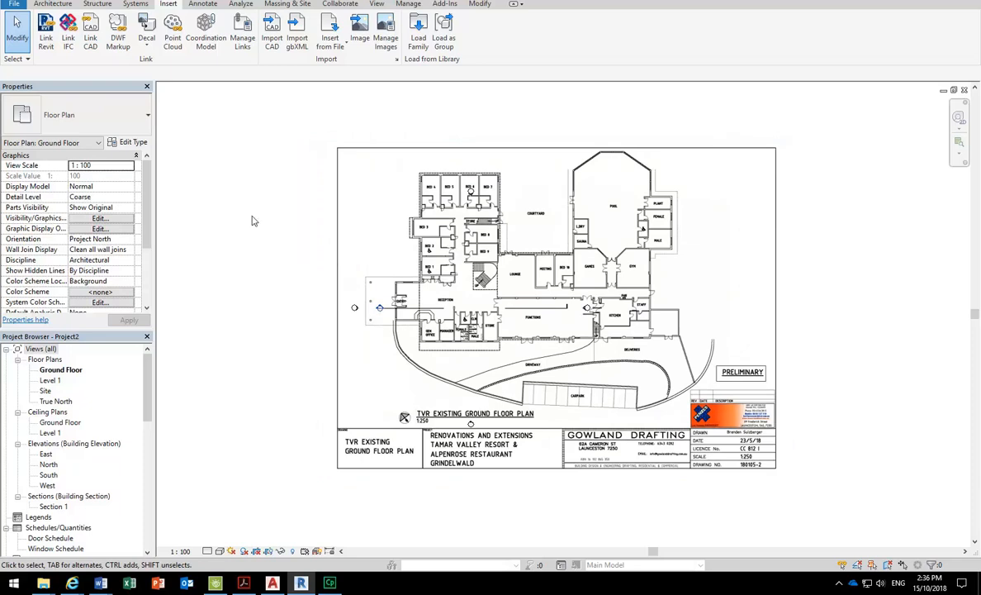
- Save the project as TamarValleyHotelSetup in the Ass 2 folder under 2018 > 3D & Pres
left_click(14, 4)
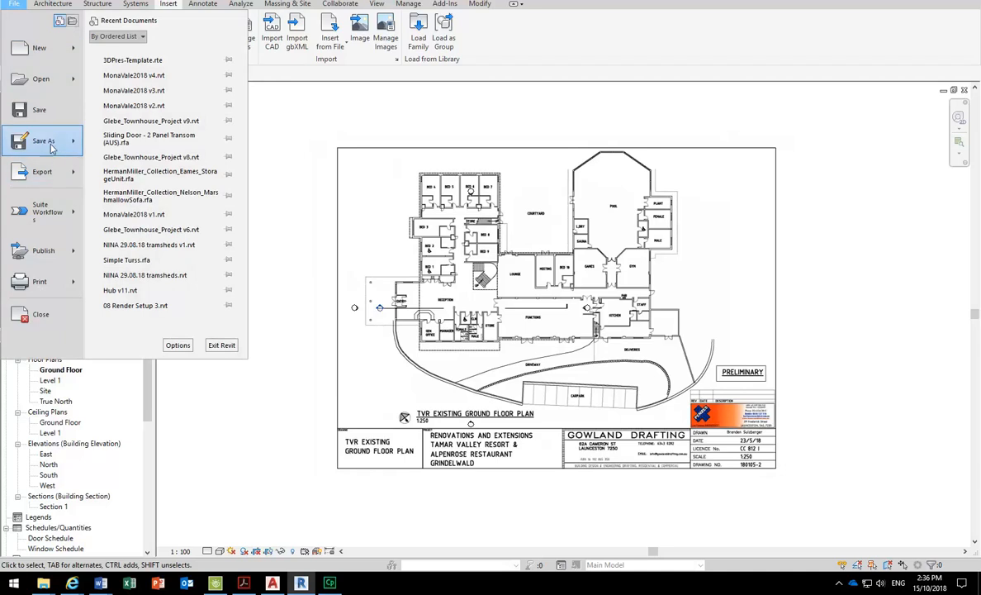
mouse_move(51, 139)
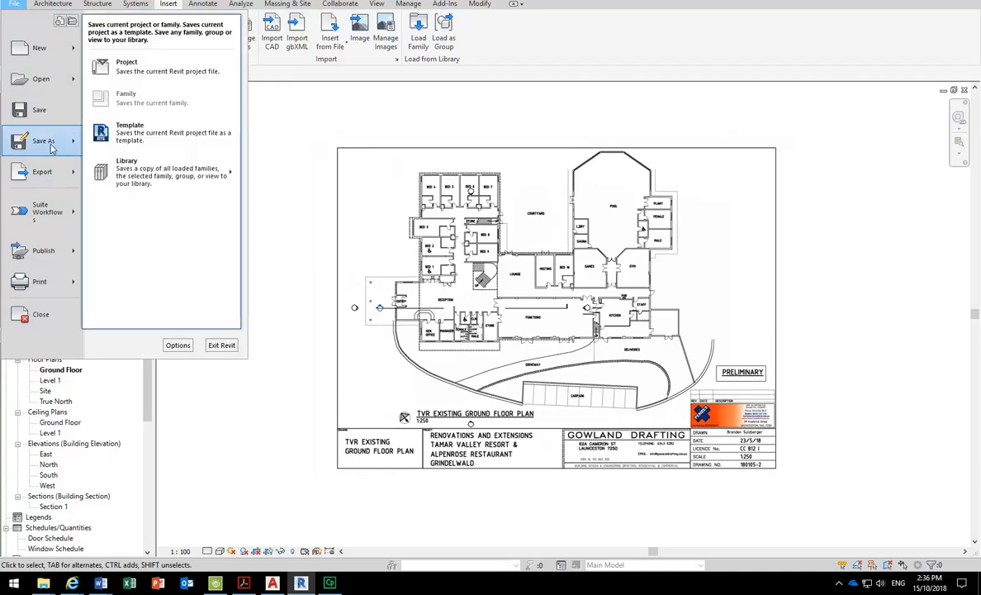
left_click(140, 71)
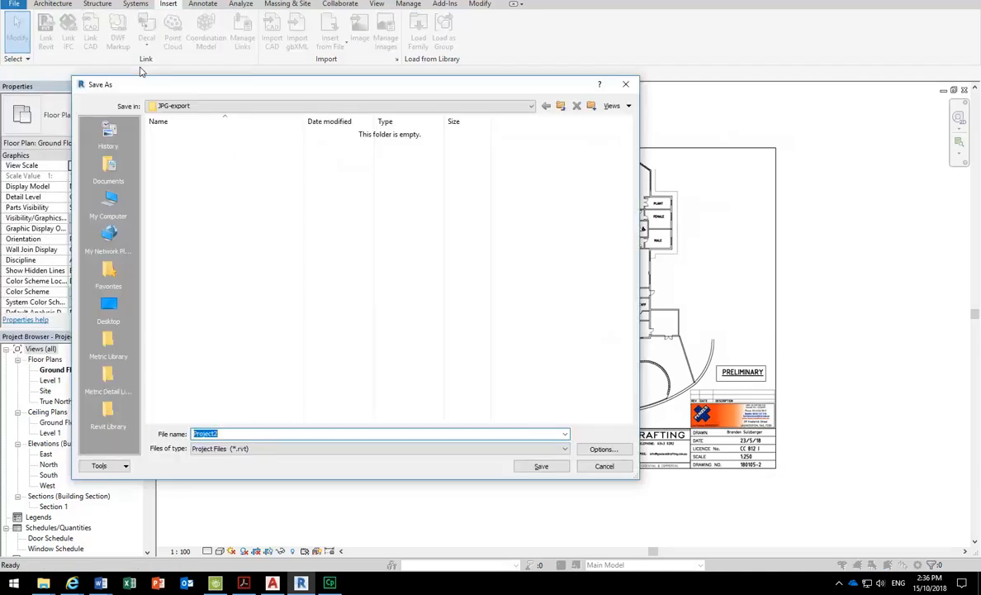
left_click(221, 105)
left_click(221, 212)
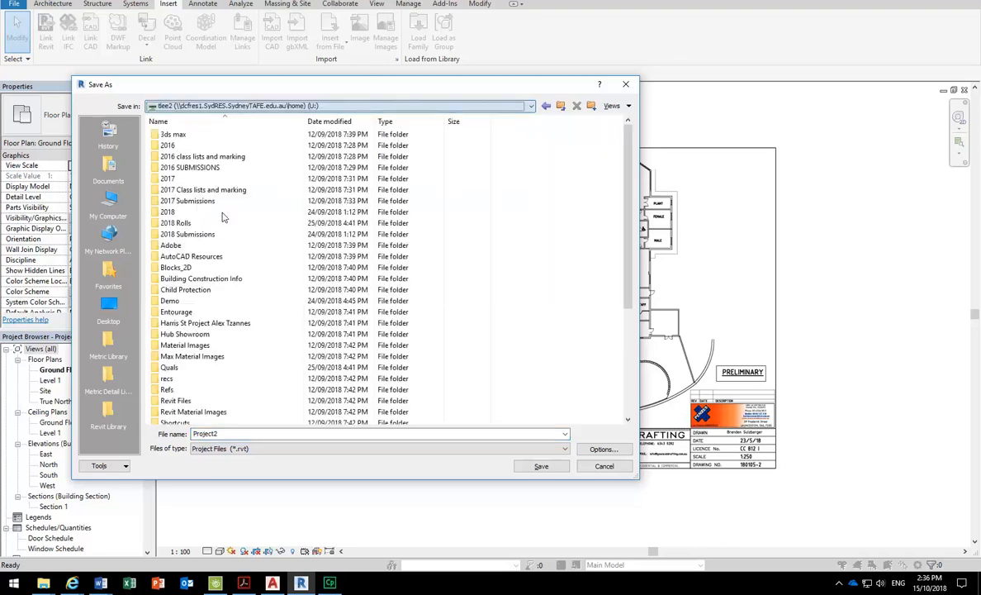
double_click(174, 213)
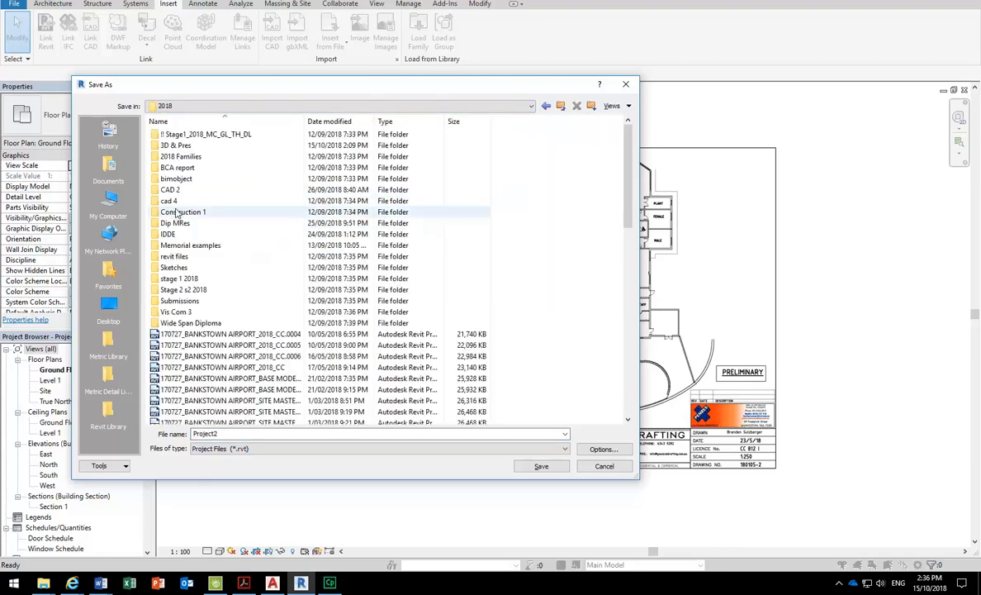
double_click(171, 145)
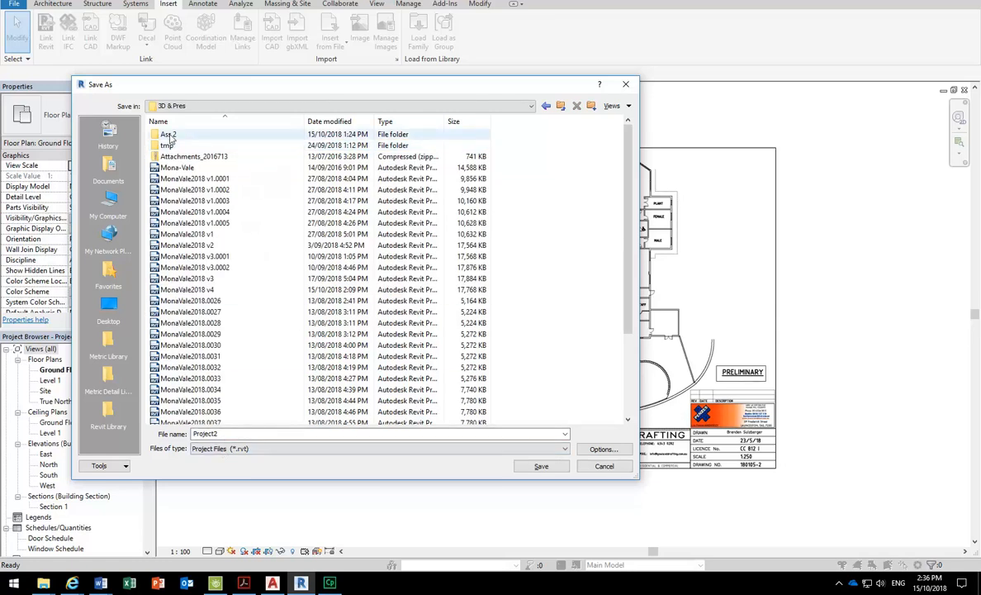
double_click(208, 134)
double_click(255, 433)
type("TamarValleyHotelSetup")
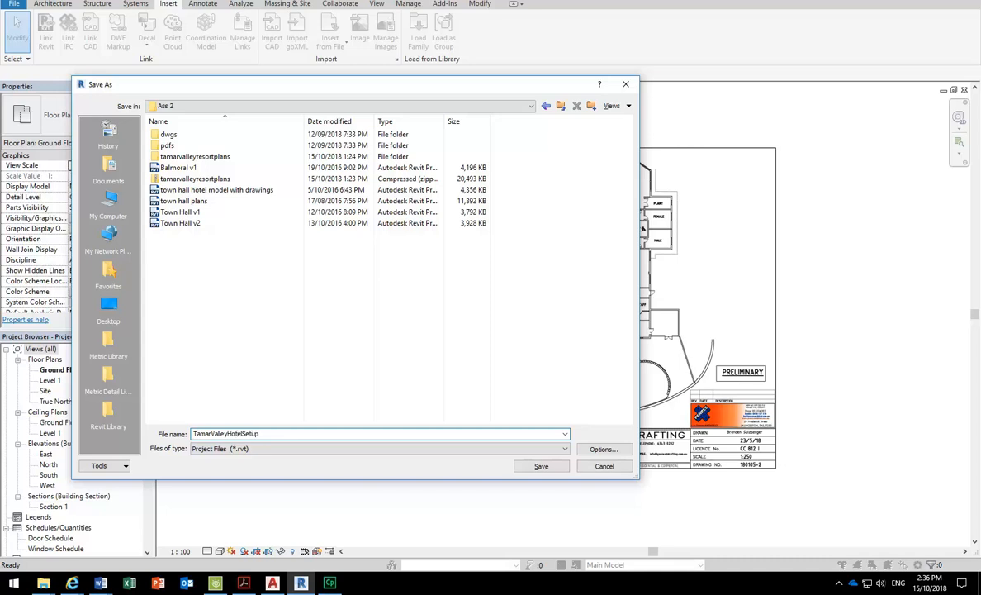
left_click(538, 467)
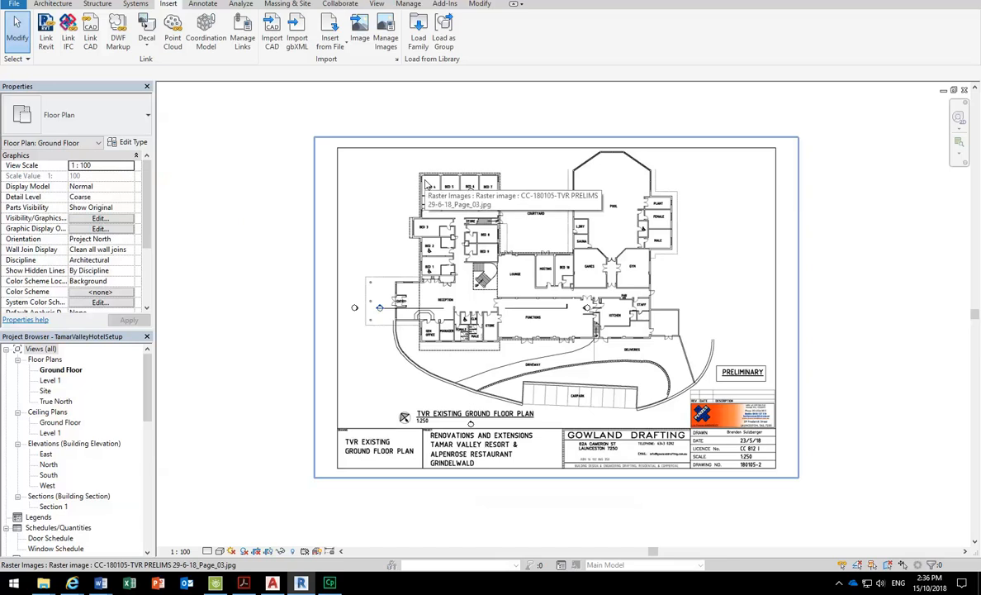
- Examine the existing ground floor plan image, including its bedroom wing, entry, reception and functions areas
middle_click_drag(455, 273, 402, 246)
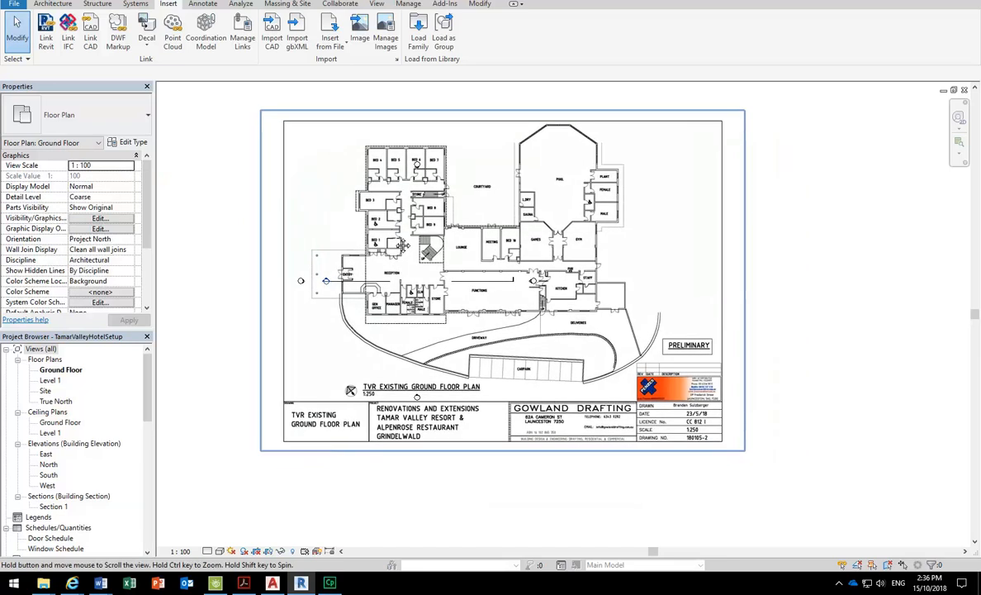
scroll(405, 158, "up", 3)
scroll(405, 159, "up", 2)
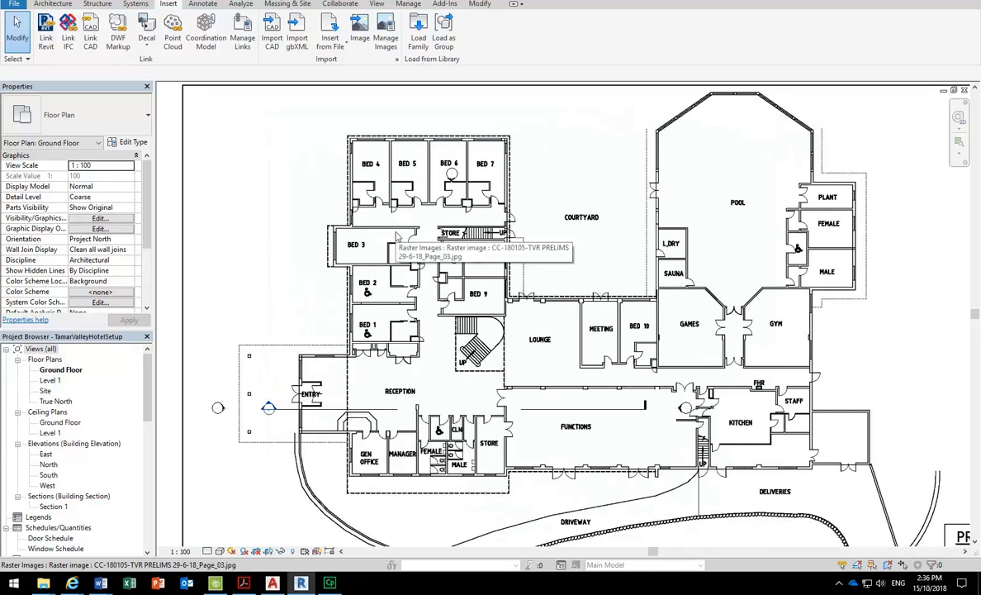
scroll(397, 237, "down", 4)
middle_click_drag(399, 223, 419, 246)
scroll(419, 246, "up", 5)
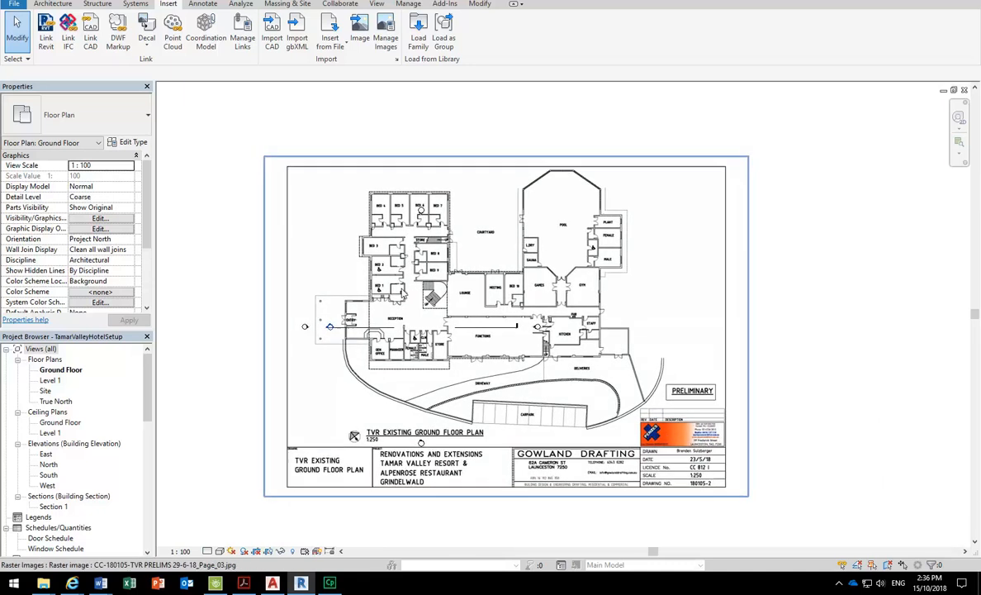
scroll(402, 242, "down", 4)
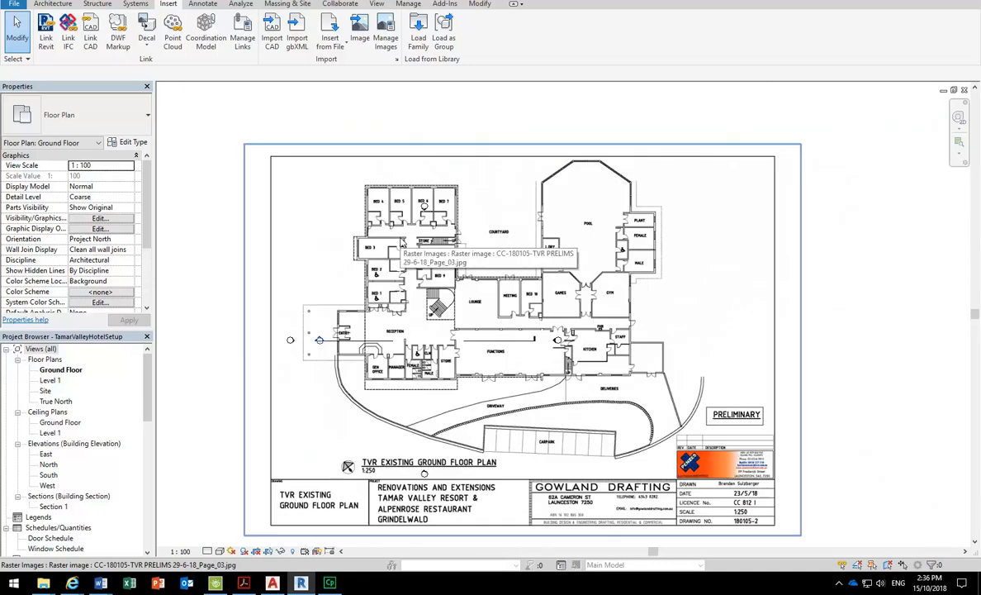
scroll(402, 238, "down", 3)
middle_click_drag(402, 238, 389, 218)
scroll(389, 218, "up", 2)
scroll(361, 290, "up", 5)
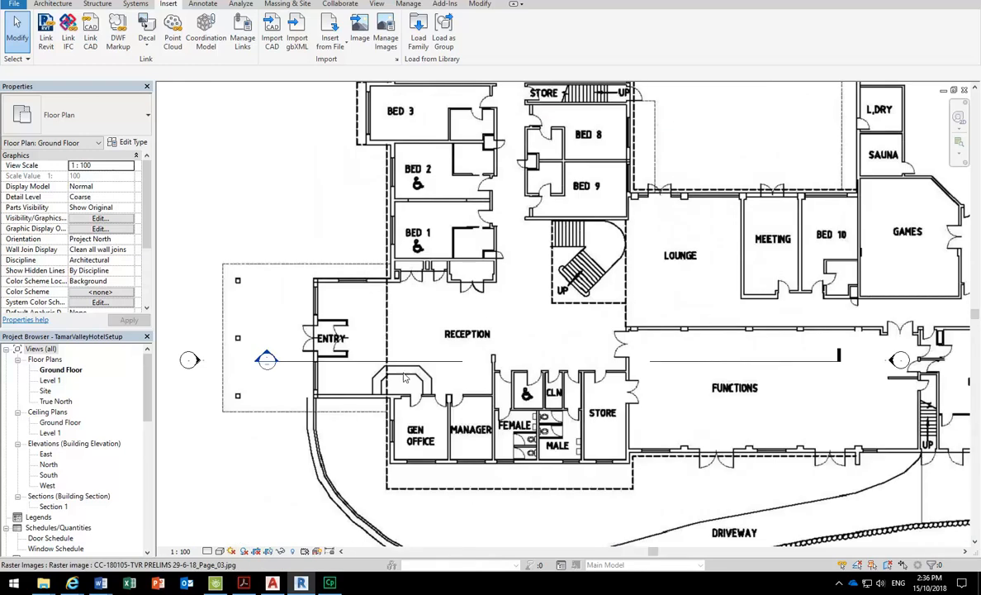
scroll(407, 321, "down", 4)
mouse_move(427, 298)
middle_mouse_down()
mouse_move(409, 282)
mouse_move(415, 275)
middle_mouse_up()
middle_click_drag(239, 198, 253, 198)
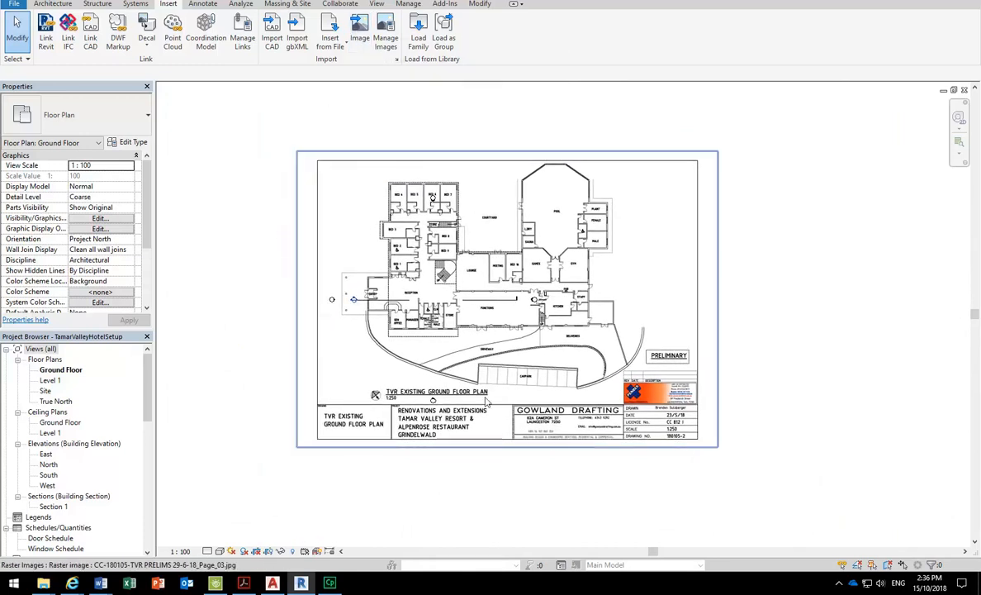
scroll(551, 279, "up", 1)
scroll(552, 279, "up", 3)
scroll(483, 266, "down", 3)
mouse_move(475, 265)
middle_mouse_down()
mouse_move(471, 285)
mouse_move(482, 273)
middle_mouse_up()
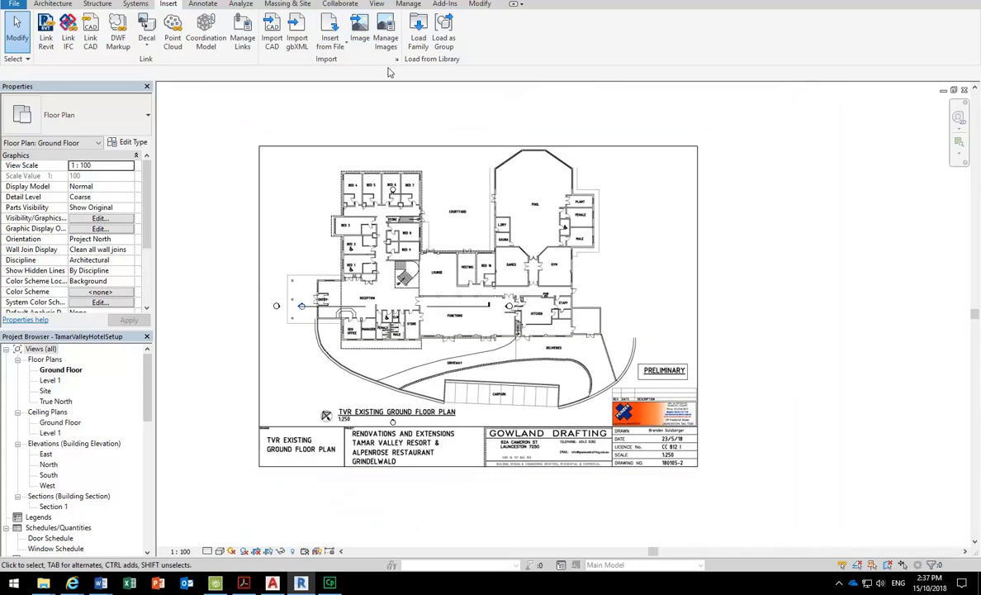
- Start an image import and browse to the Tamar Valley JPG-export folder under EDU_DC_InteriorDesign > 3D & Digital Presentations
left_click(360, 38)
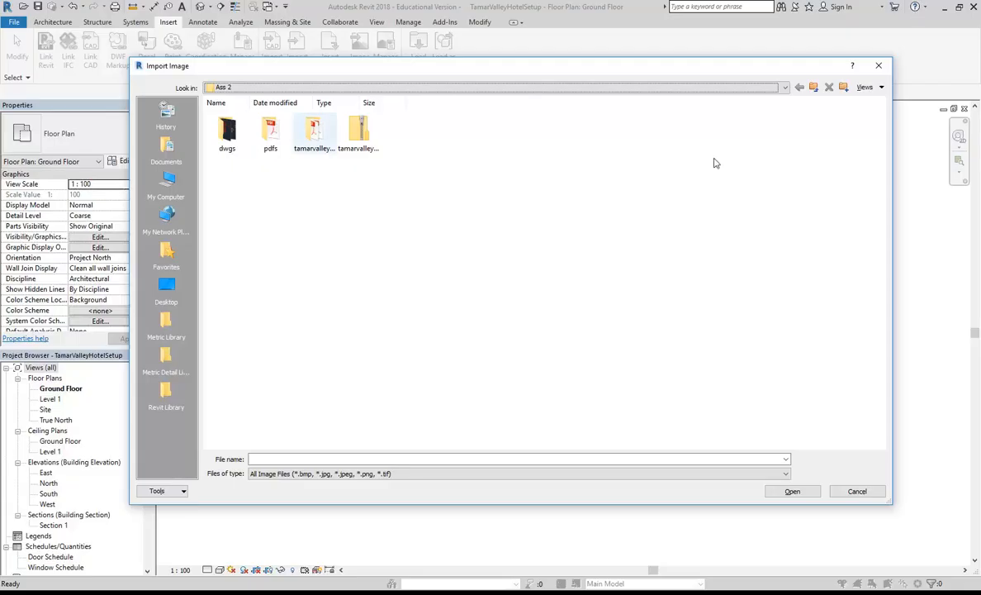
left_click(308, 87)
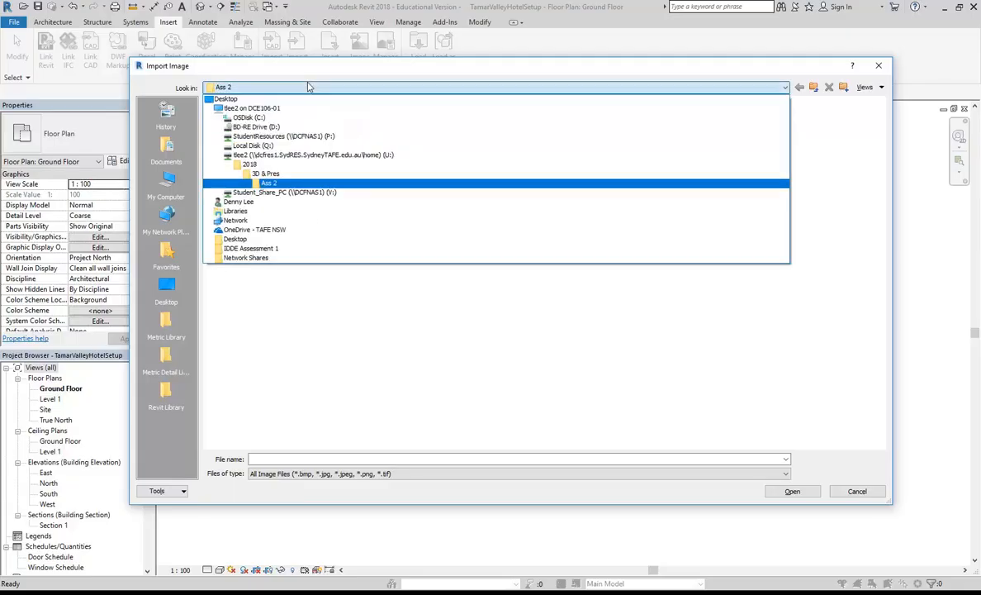
left_click(308, 139)
double_click(270, 128)
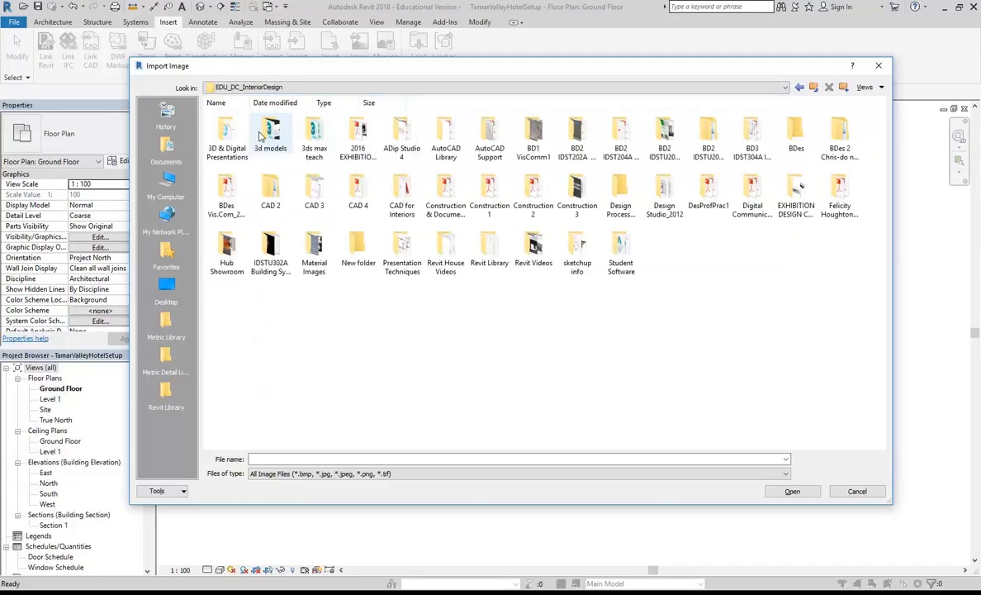
double_click(220, 142)
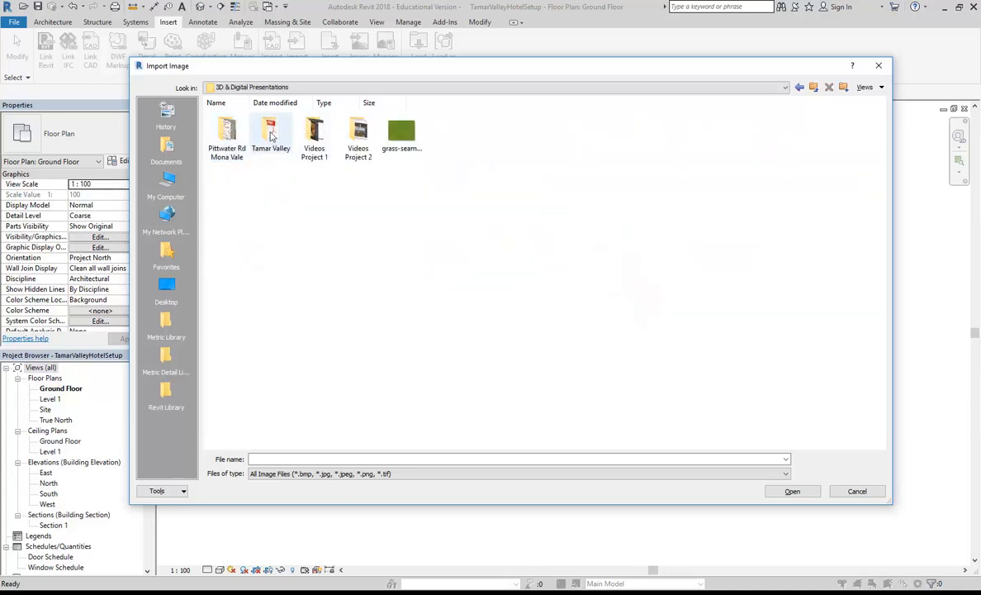
double_click(263, 131)
double_click(226, 130)
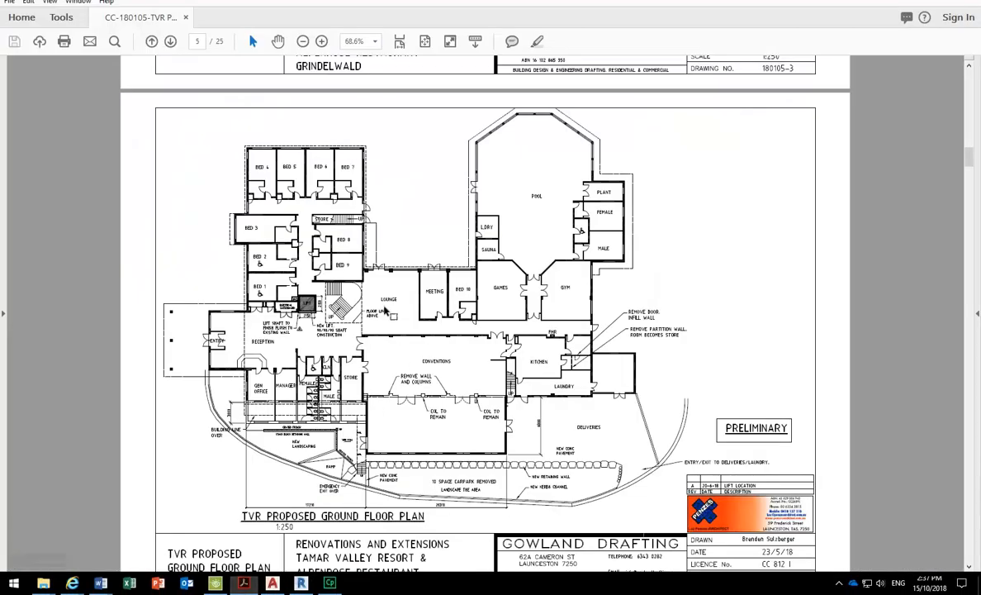
- Find the existing first floor plan's page number in the PDF drawing set in Acrobat, and return to Revit
scroll(384, 310, "up", 1)
scroll(385, 310, "up", 10)
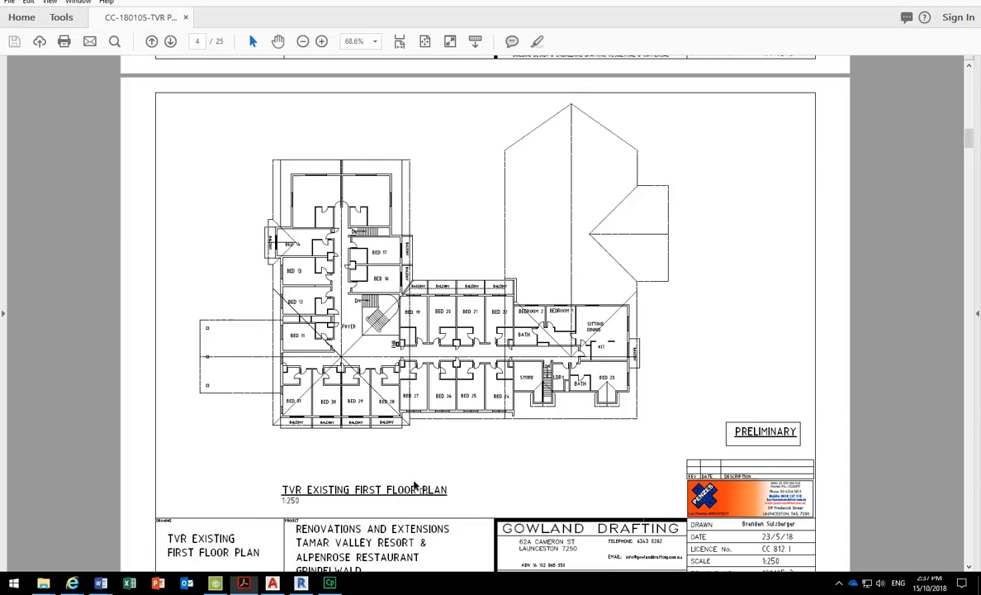
left_click(915, 5)
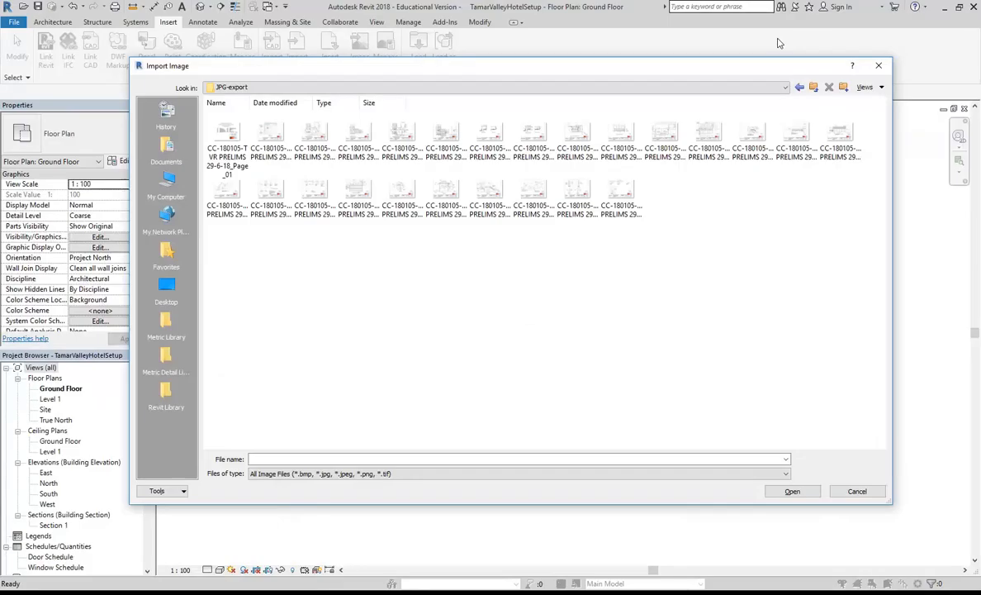
- Import CC-180105-TVR PRELIMS 29-6-18_Page_04.jpg and place it to the right of the existing ground floor plan image
left_click(357, 136)
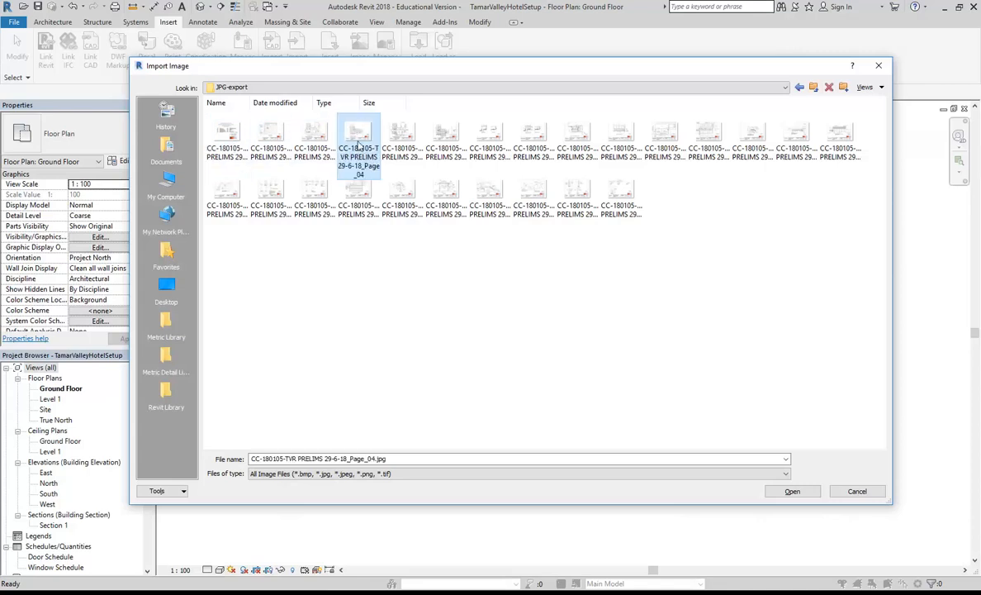
double_click(357, 132)
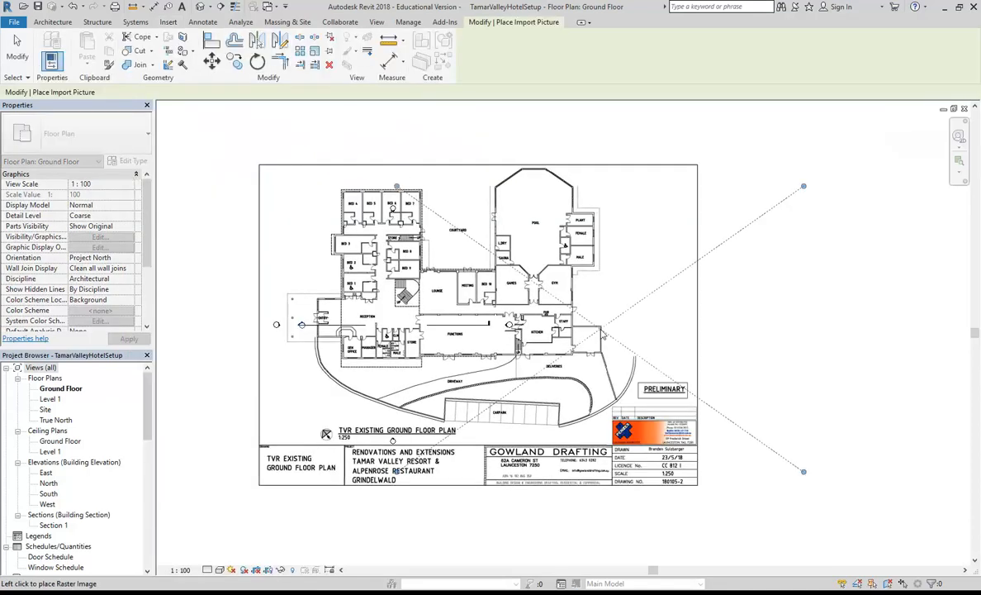
scroll(652, 323, "down", 1)
middle_click_drag(654, 324, 448, 315)
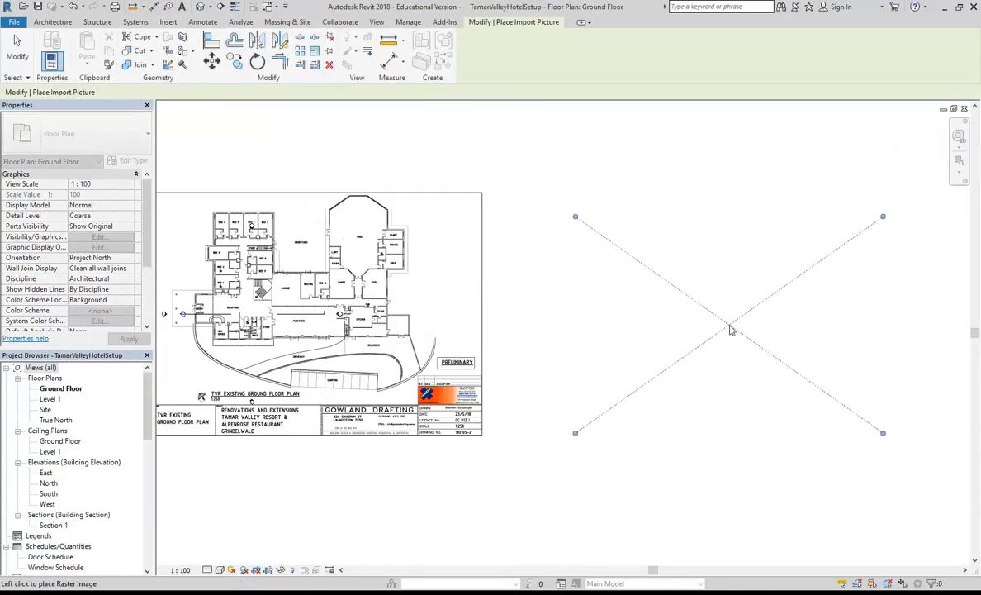
left_click(704, 305)
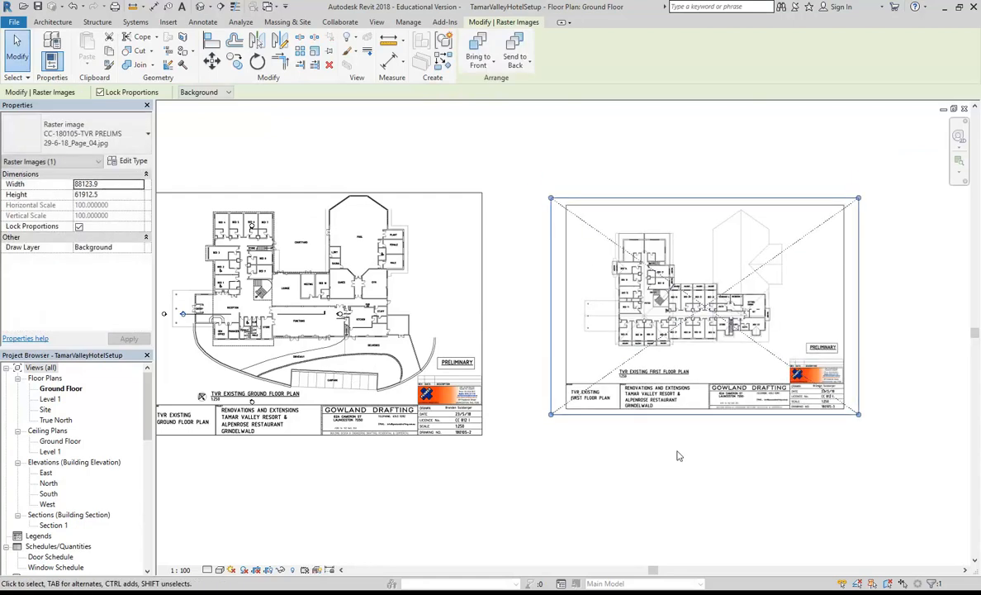
middle_click_drag(288, 394, 354, 390)
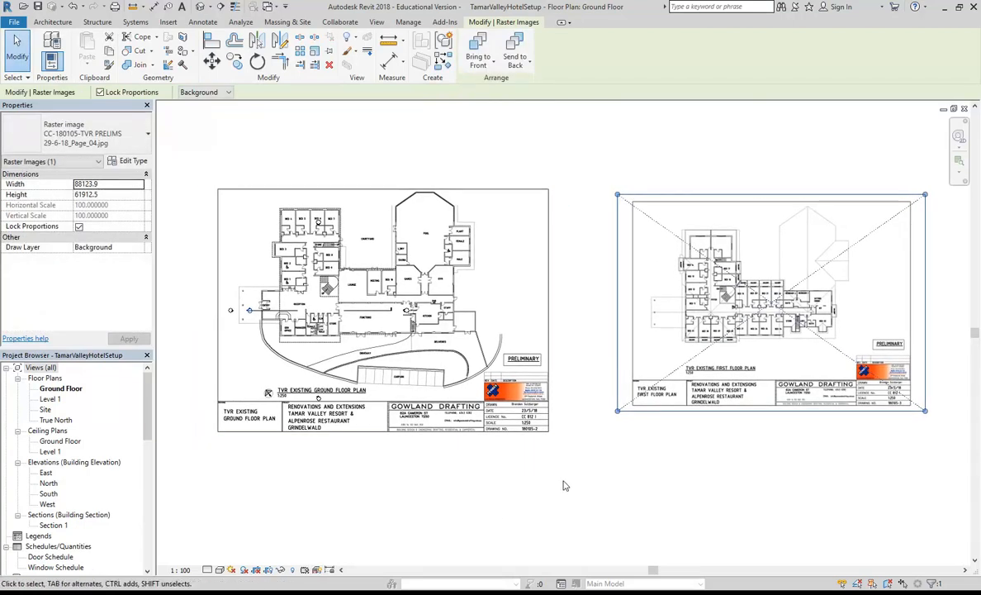
- Match the first floor plan image to the ground floor image's size by copying over its height of 73687.0
left_click(476, 366)
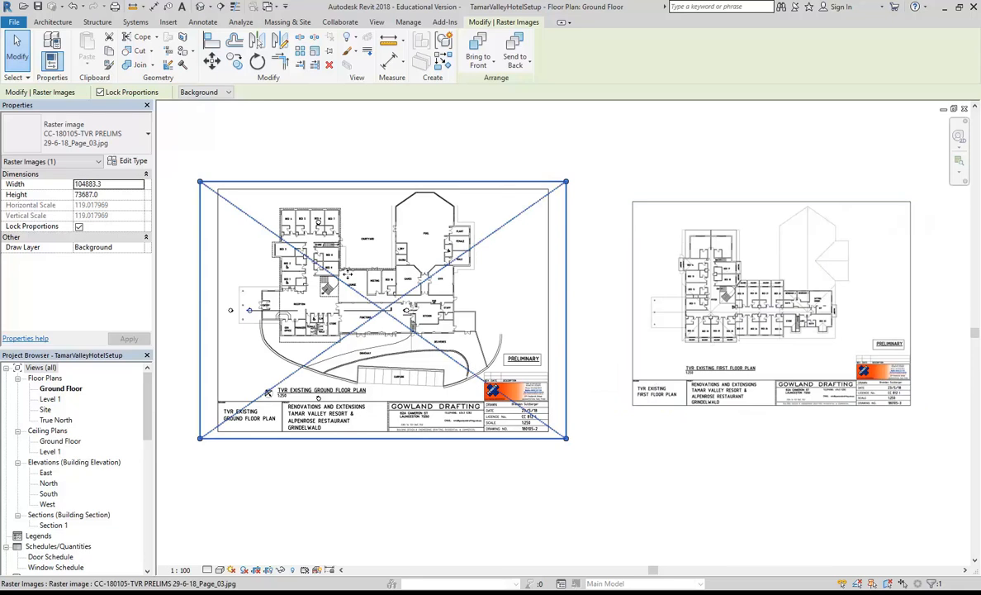
left_click(66, 195)
key("ctrl+c")
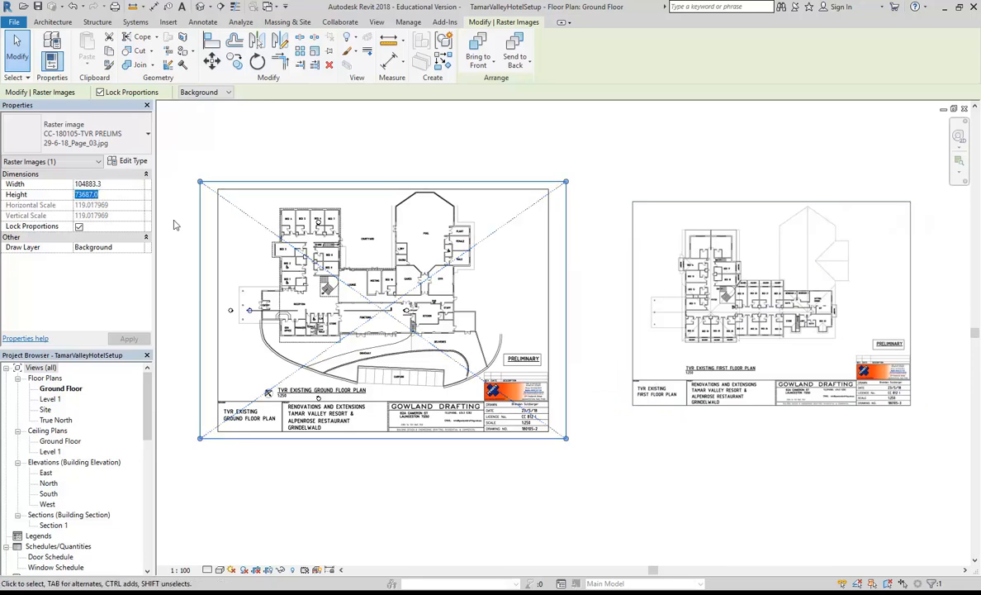
left_click(752, 258)
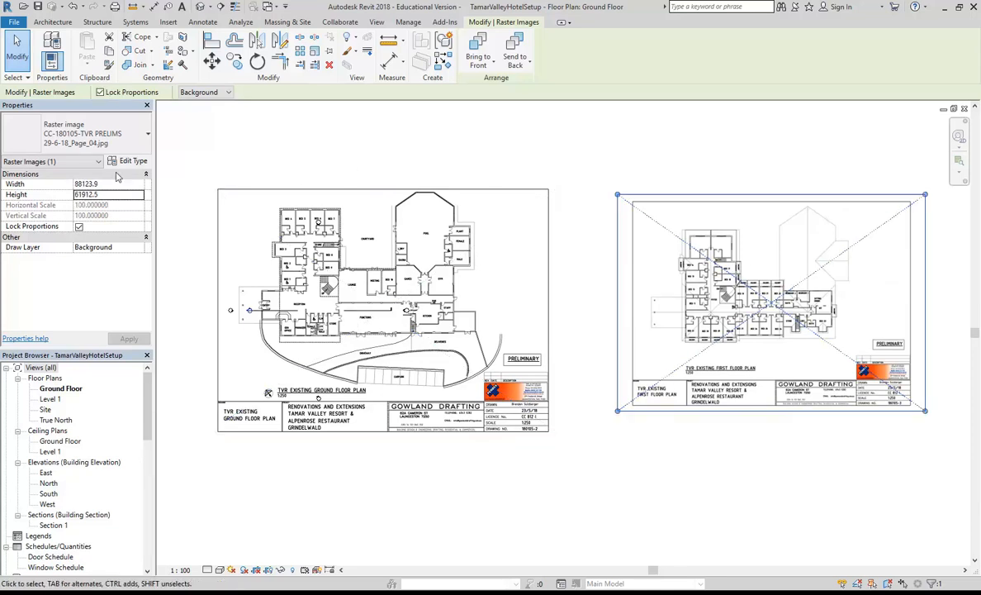
left_click(43, 196)
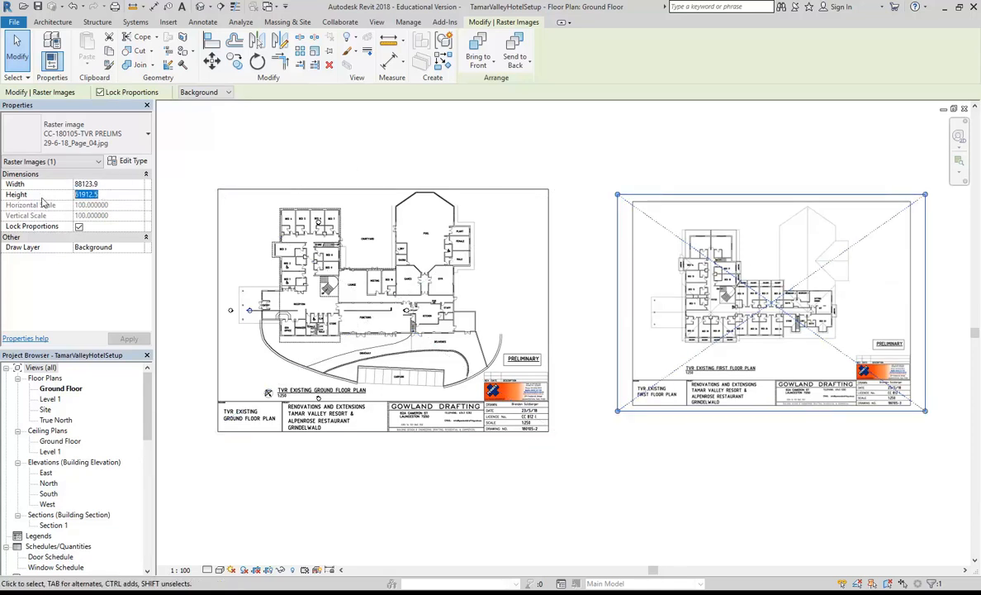
key("ctrl+v")
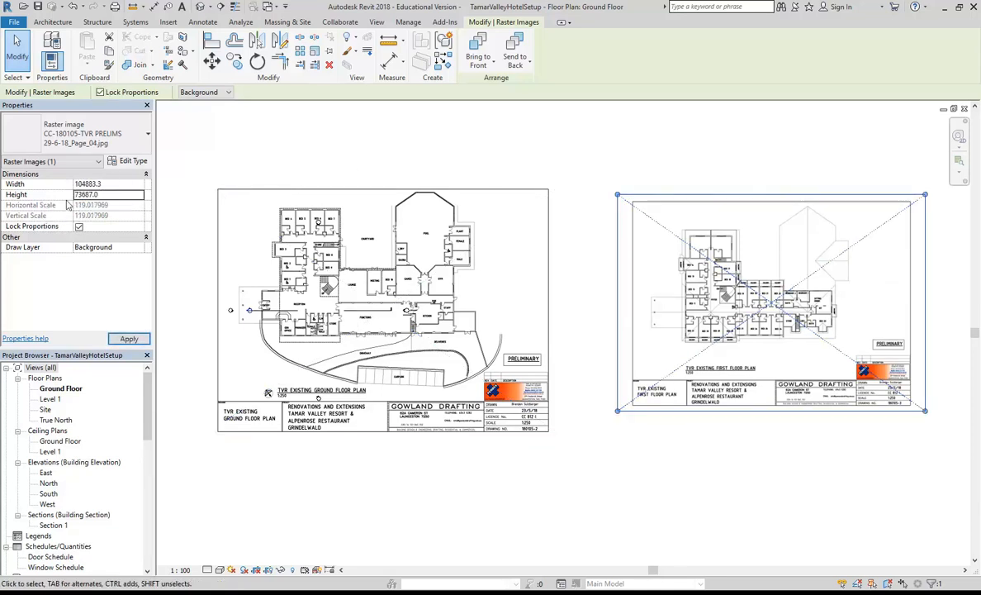
left_click(129, 339)
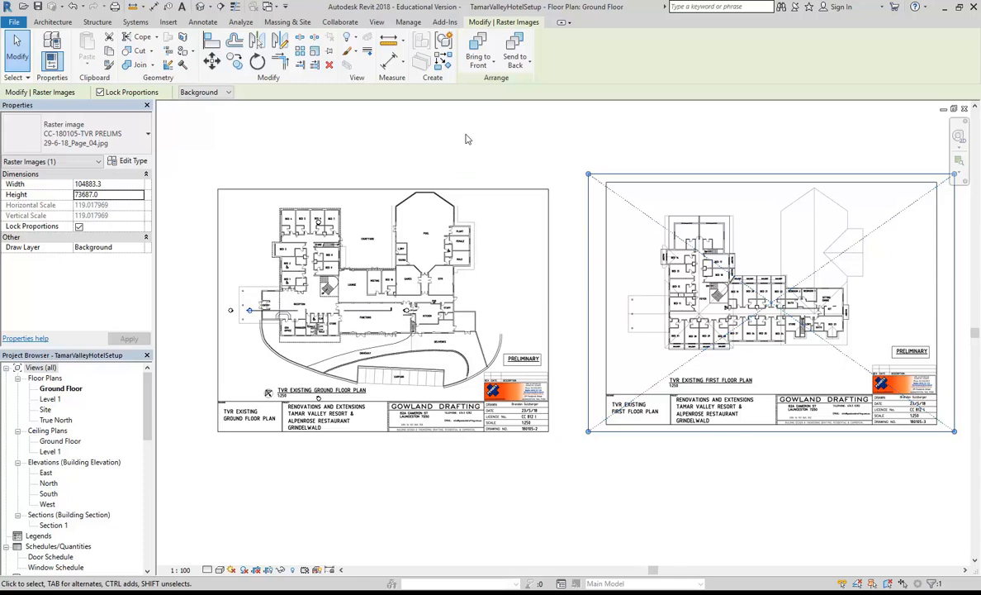
key("Escape")
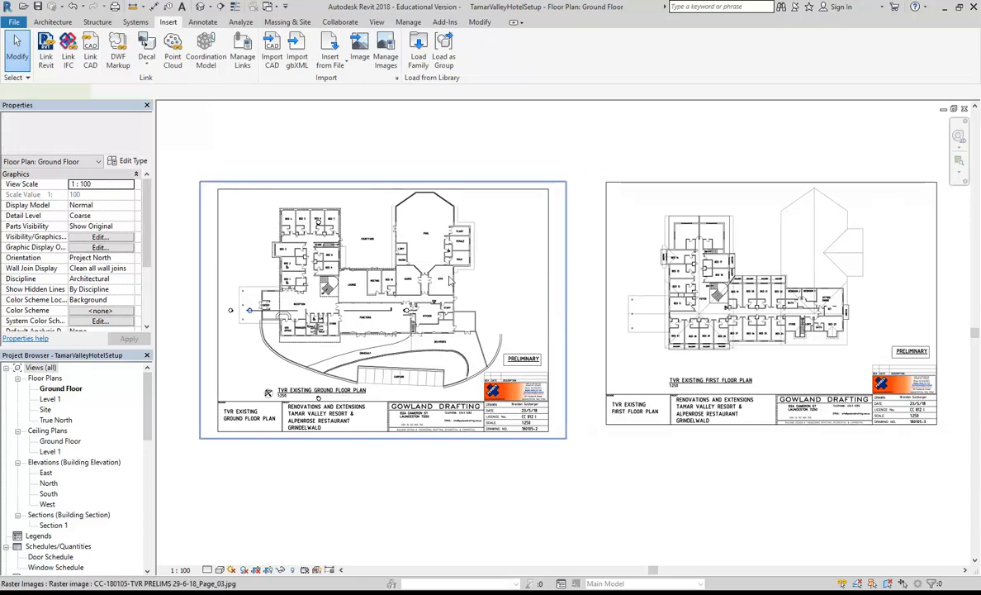
- Delete the existing ground floor plan image and move the first floor plan image into its place among the elevation markers
left_click(407, 397)
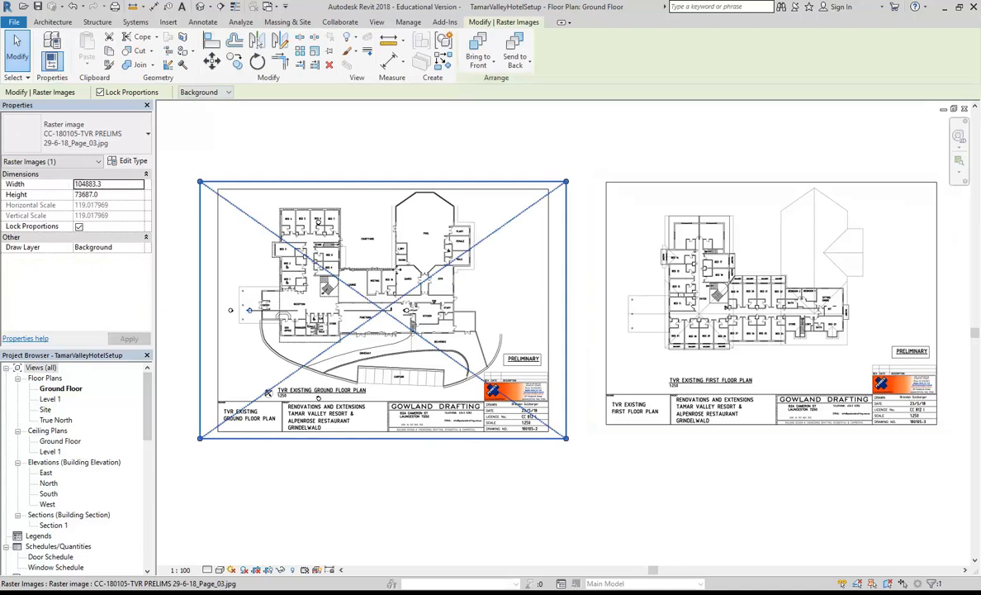
key("Delete")
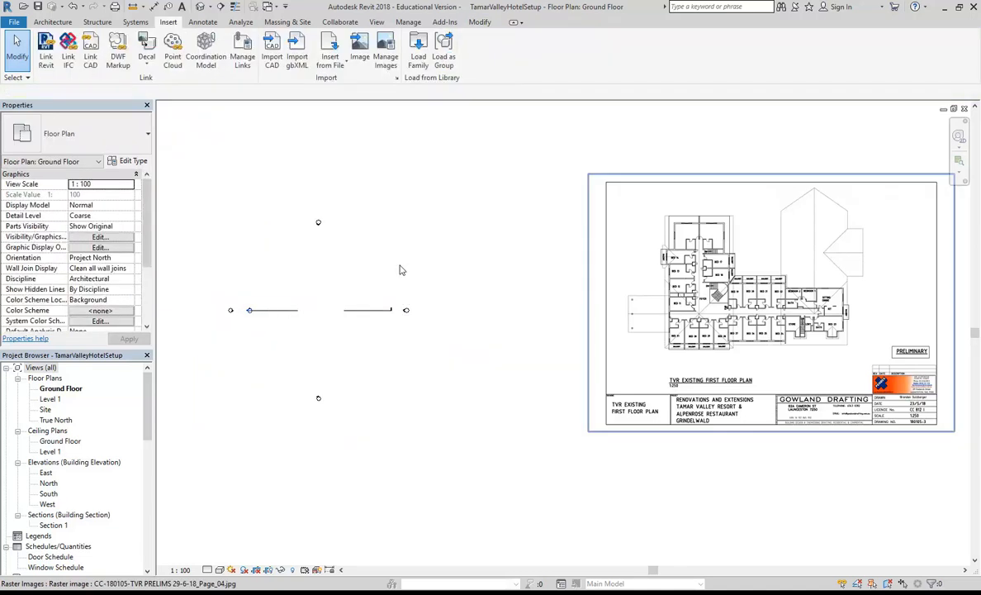
left_click(651, 272)
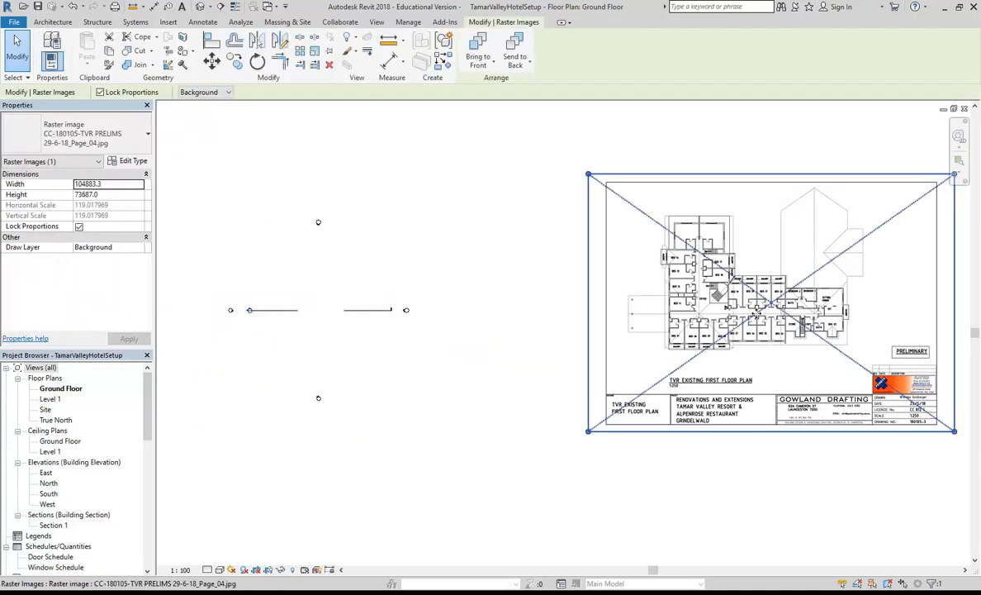
left_click_drag(745, 301, 370, 312)
middle_click_drag(315, 306, 404, 308)
scroll(404, 308, "up", 1)
scroll(405, 307, "up", 2)
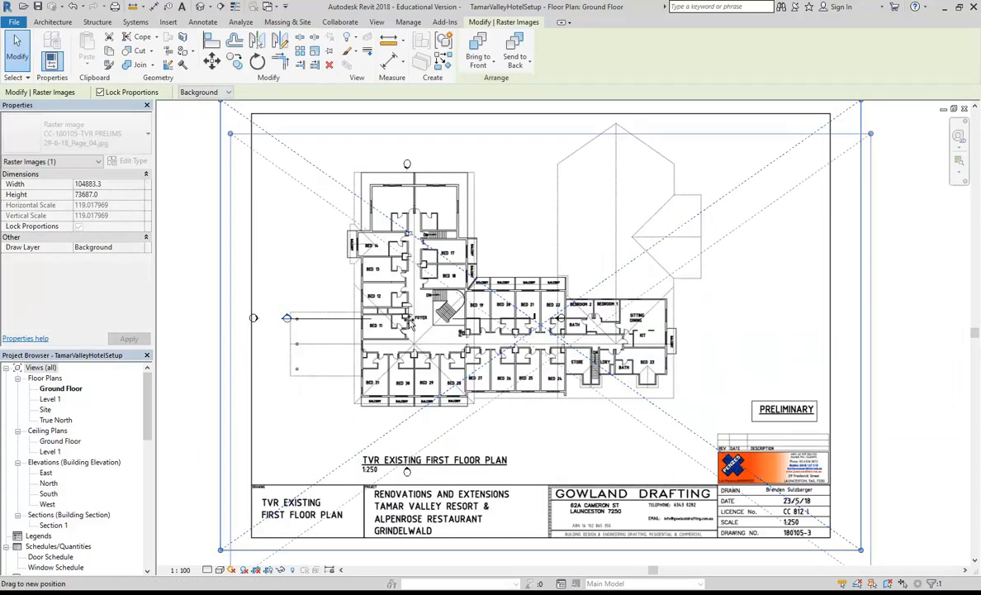
left_click_drag(399, 295, 409, 329)
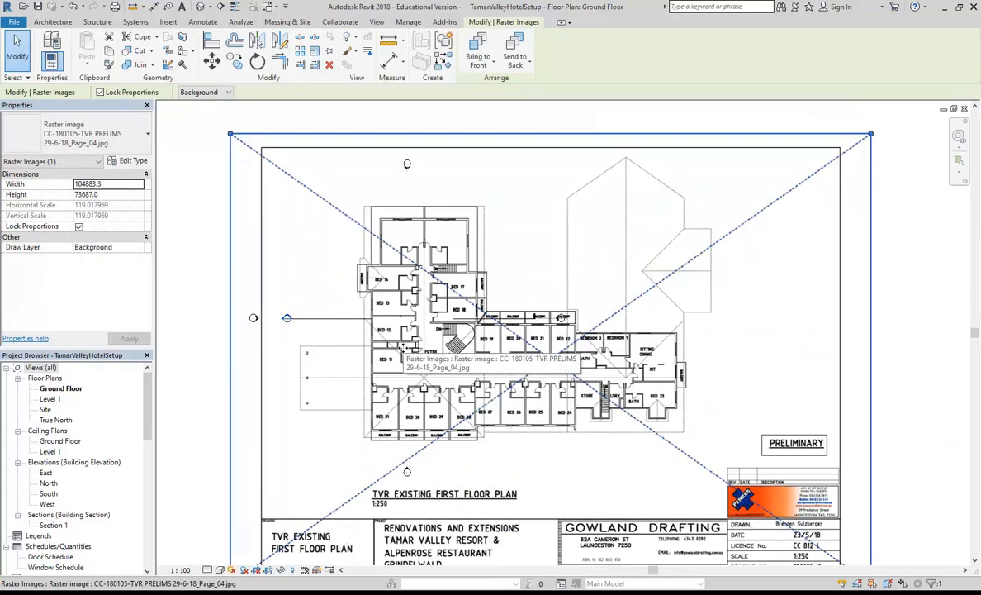
- Examine the two unnumbered rooms at the top end of the bedroom wing on the first floor plan image
scroll(384, 238, "up", 5)
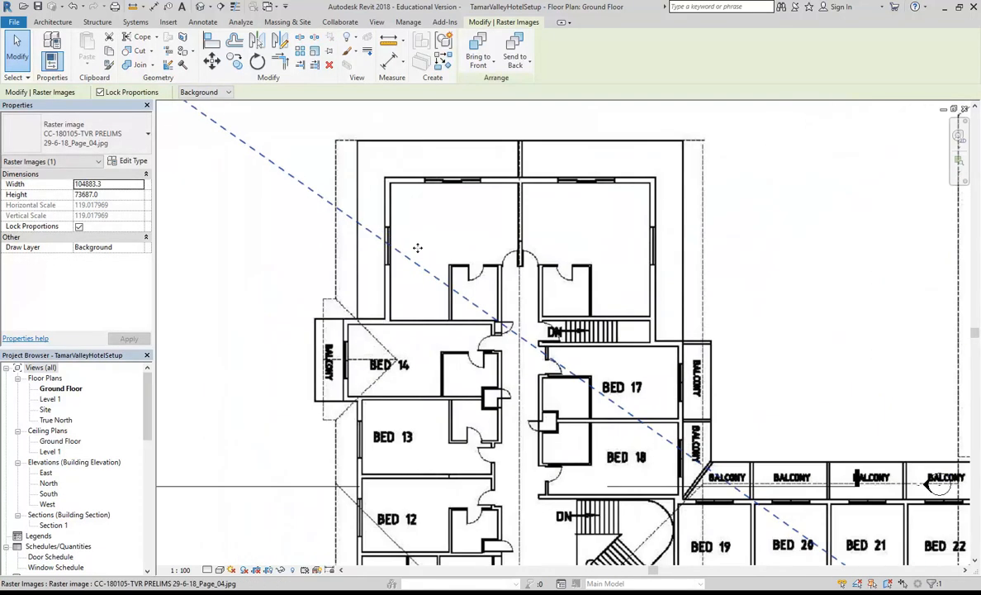
scroll(434, 213, "up", 2)
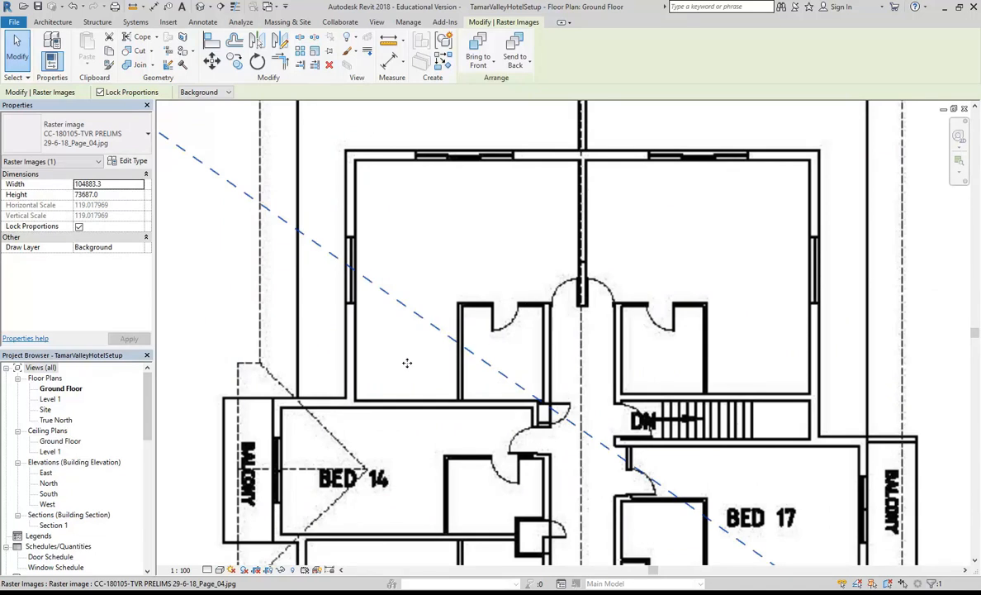
scroll(471, 336, "down", 3)
scroll(480, 341, "up", 3)
middle_click_drag(485, 340, 510, 392)
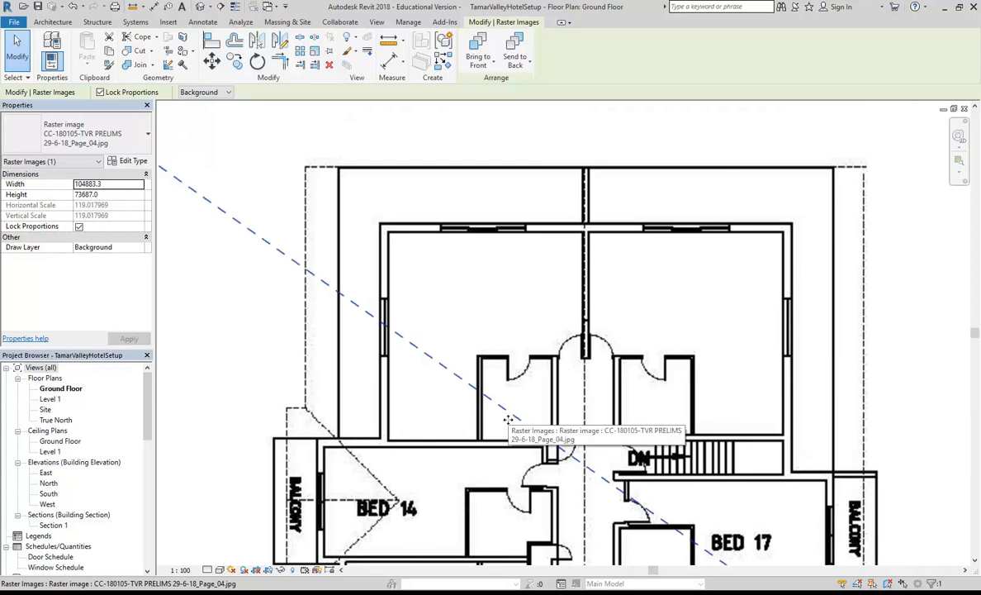
scroll(430, 419, "down", 4)
scroll(451, 296, "down", 4)
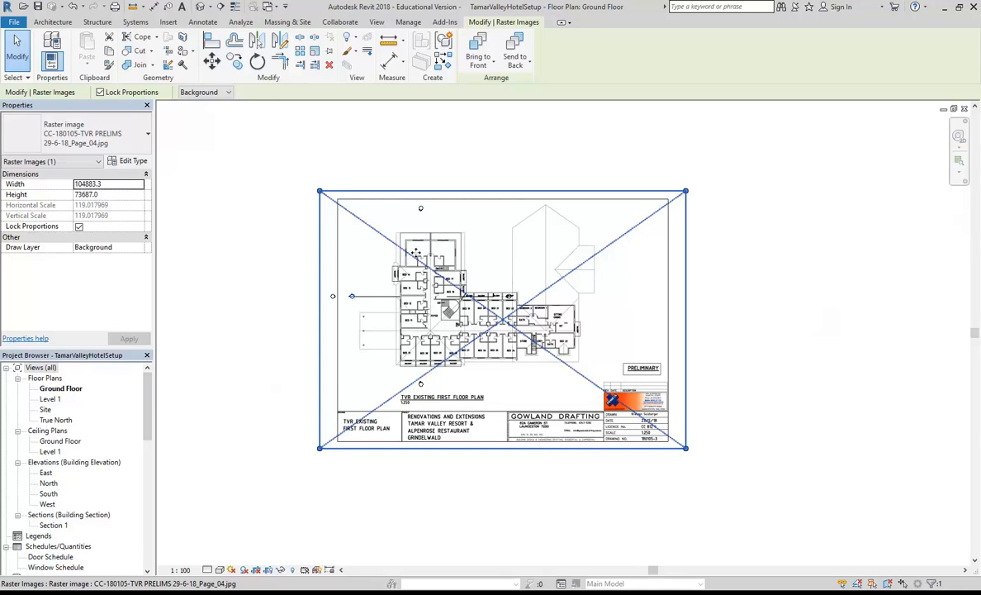
- Move the first floor plan image down and slightly left so the section line crosses the two unnumbered rooms at the wing's top end
left_click_drag(376, 255, 387, 299)
scroll(388, 299, "up", 2)
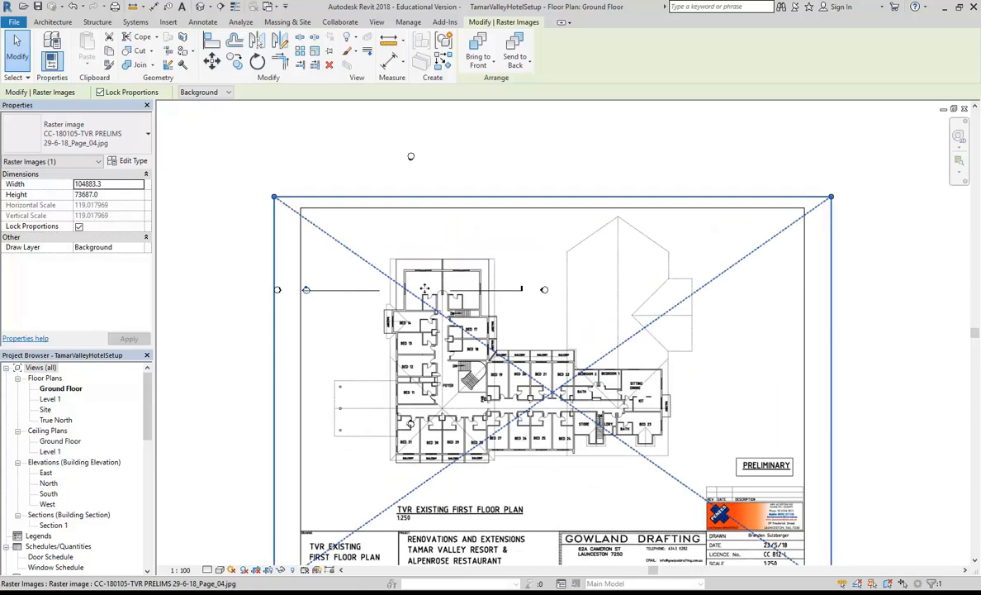
key("Left")
key("Left")
key("Left")
key("Left")
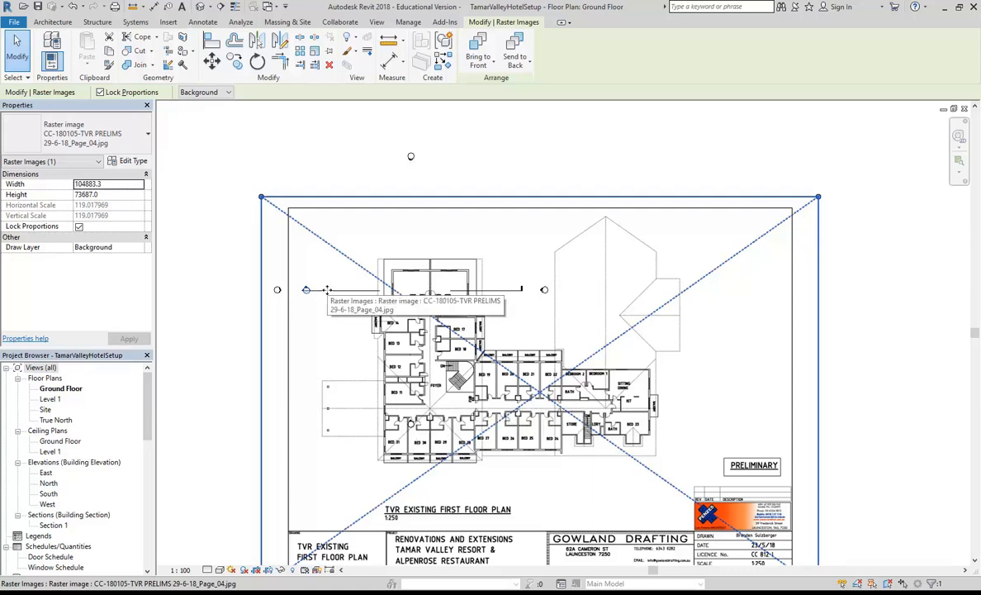
left_click(226, 180)
scroll(333, 186, "down", 3)
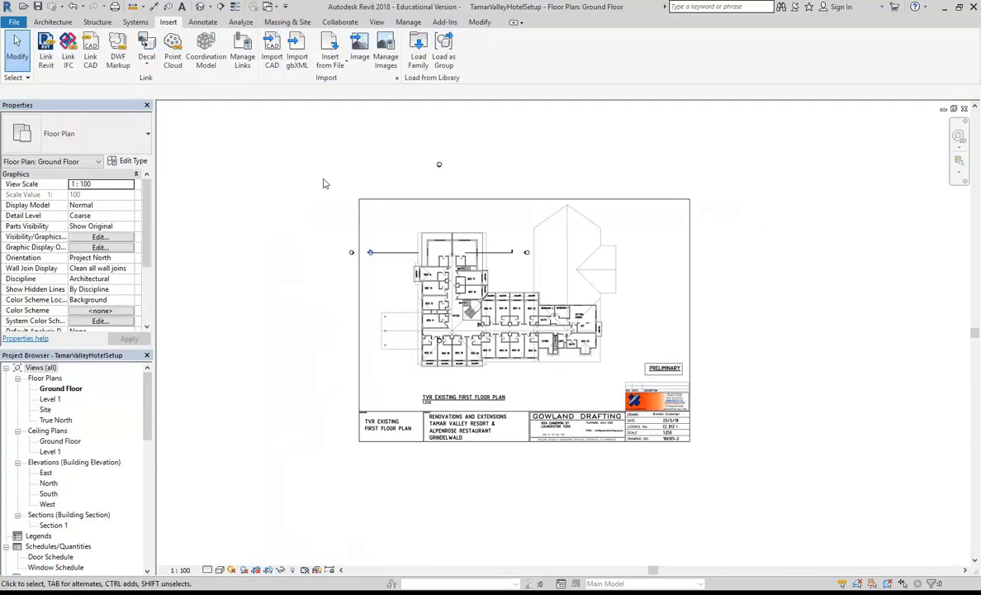
middle_click_drag(363, 229, 286, 229)
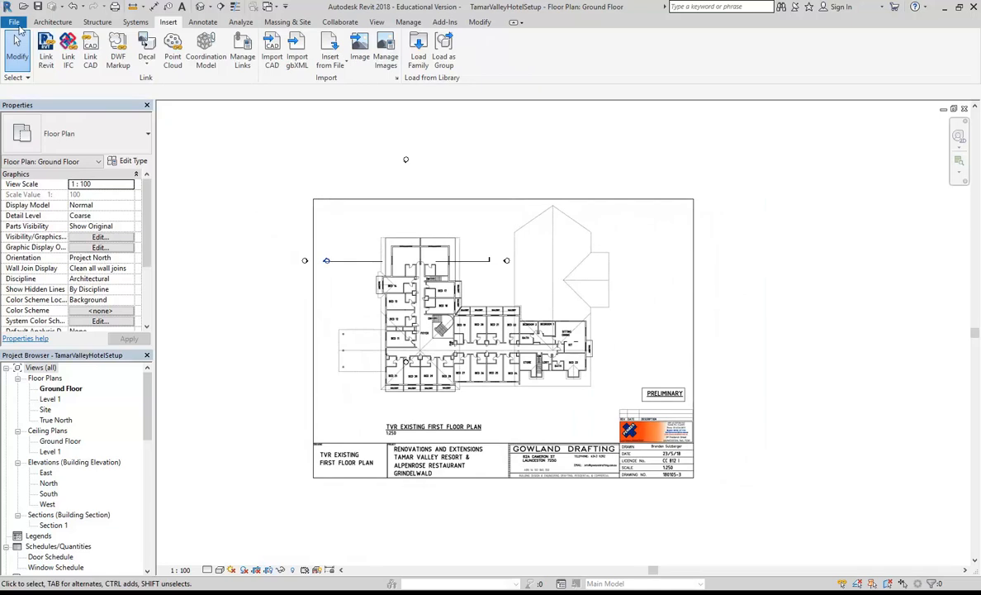
- Save a copy of the project in the Ass 2 folder as TamarValleyHotelRoom1.rvt
left_click(12, 22)
mouse_move(31, 163)
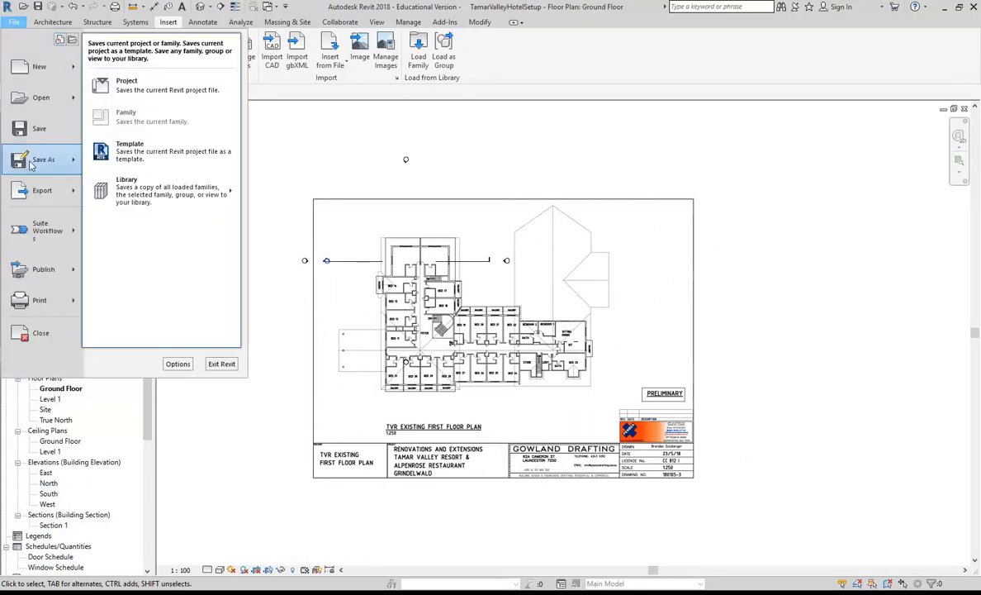
left_click(125, 84)
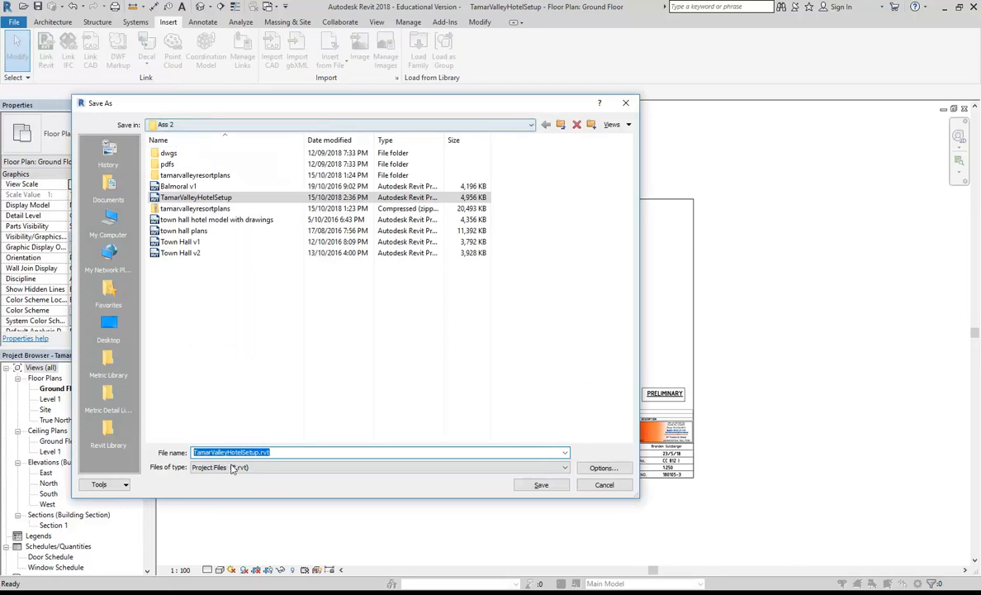
left_click(231, 452)
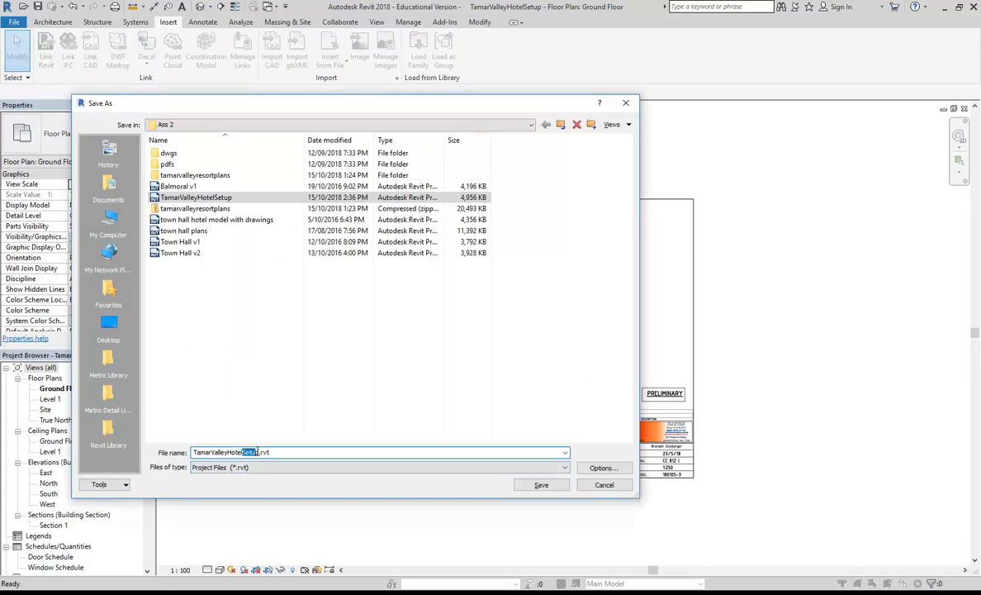
type("Room1")
left_click(541, 485)
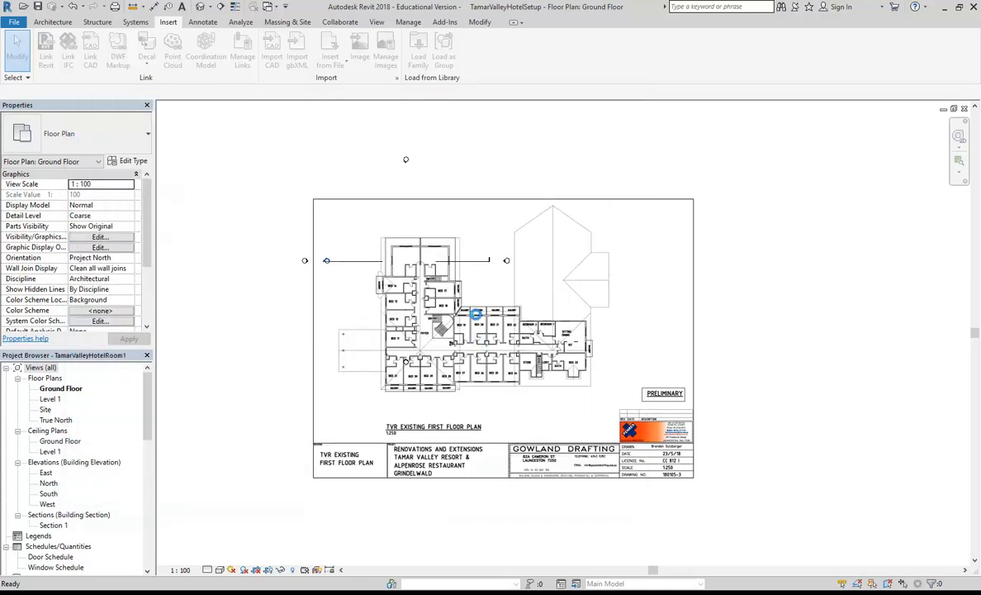
- Measure the thickness of the left outer wall of the unnumbered room at the top end of the bedroom wing, twice
scroll(403, 269, "up", 6)
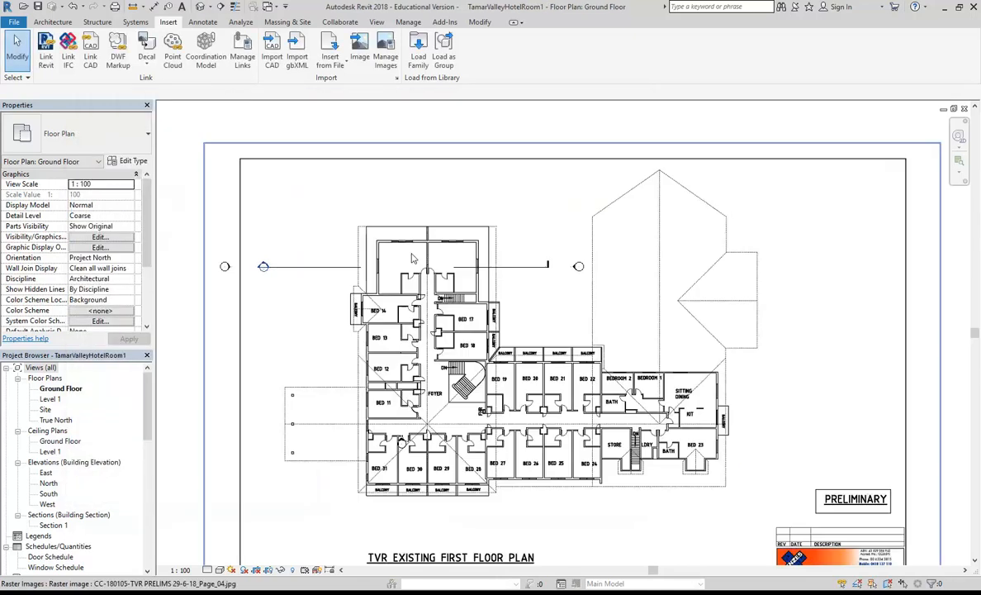
middle_click_drag(403, 269, 435, 297)
scroll(405, 314, "up", 2)
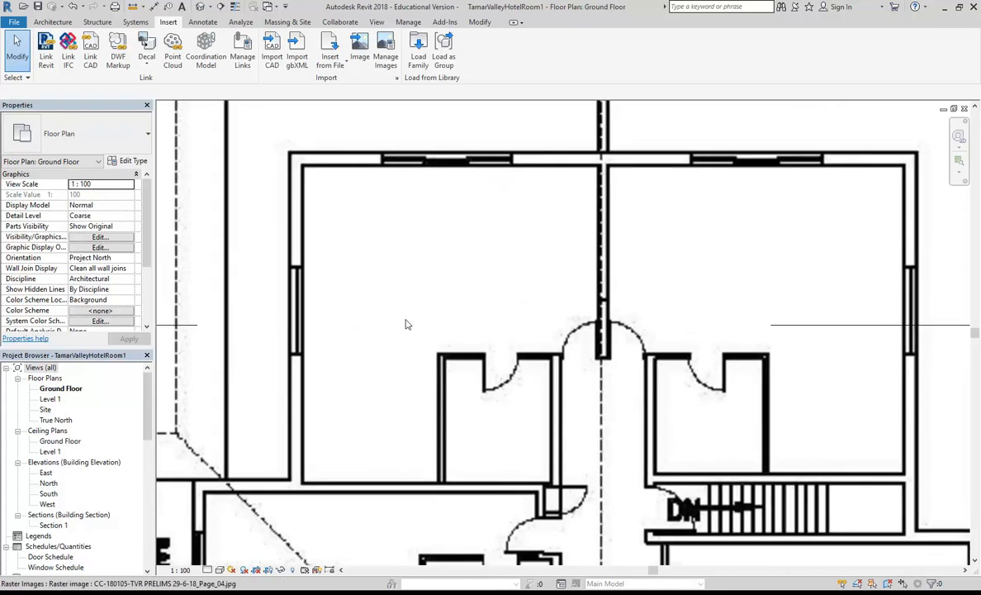
left_click(133, 6)
scroll(316, 206, "up", 4)
left_click(316, 208)
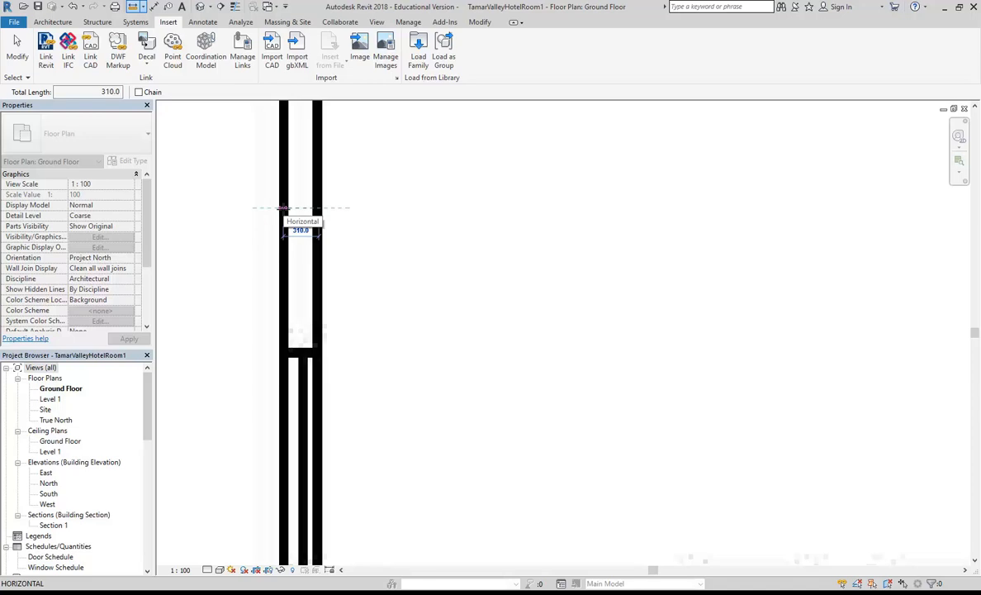
left_click(283, 207)
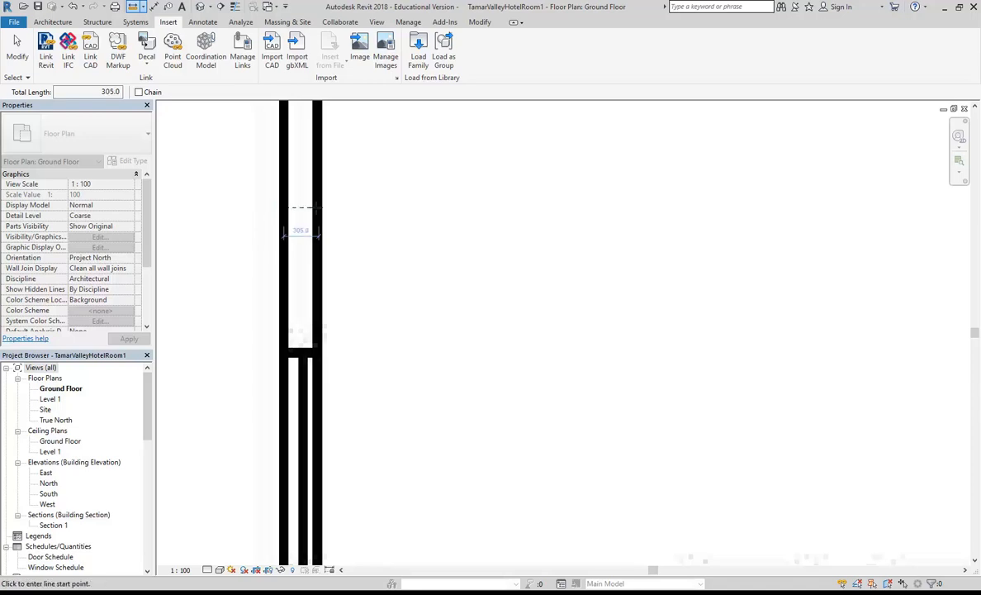
left_click(318, 191)
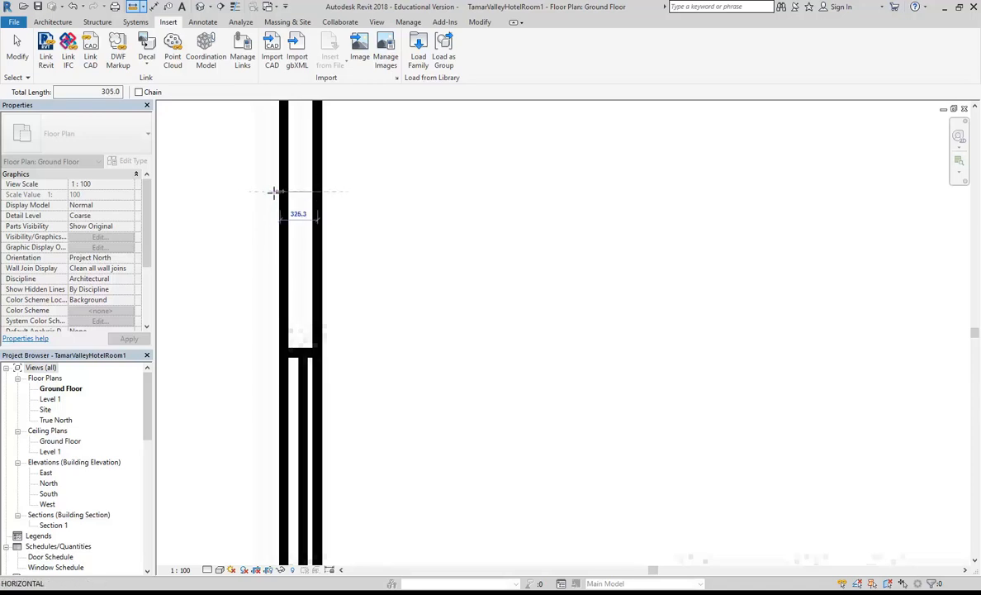
left_click(283, 191)
right_click(248, 167)
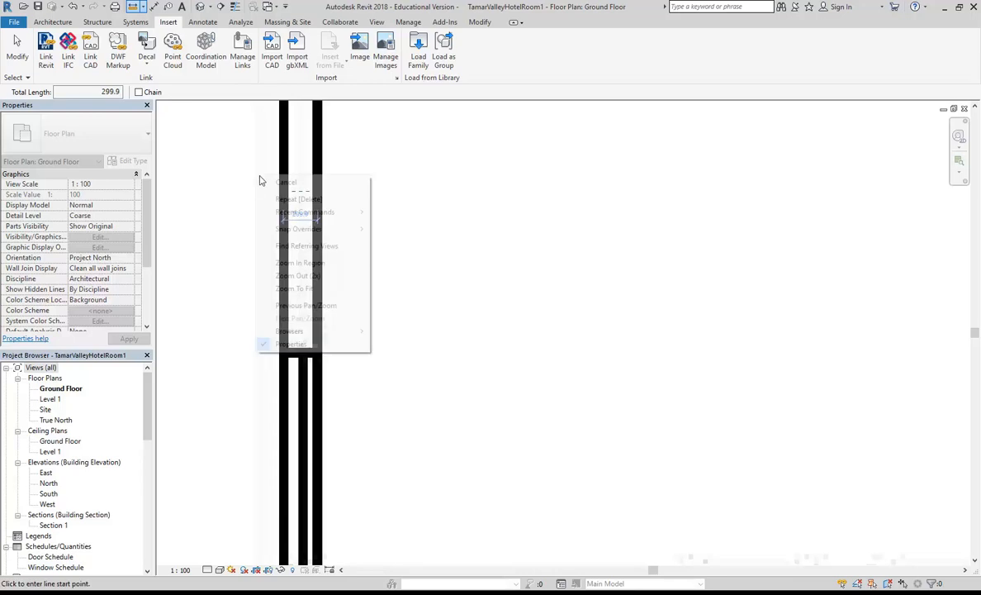
left_click(277, 187)
- Duplicate the Ground Floor floor plan view with detailing
scroll(454, 211, "down", 10)
scroll(363, 232, "up", 3)
scroll(355, 260, "down", 1)
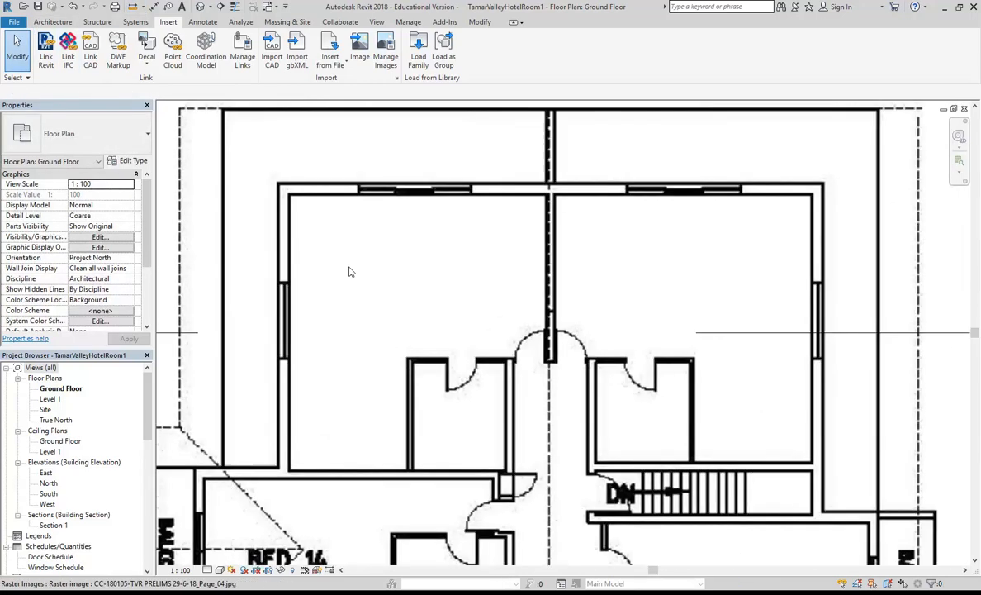
scroll(388, 254, "down", 4)
scroll(412, 264, "down", 5)
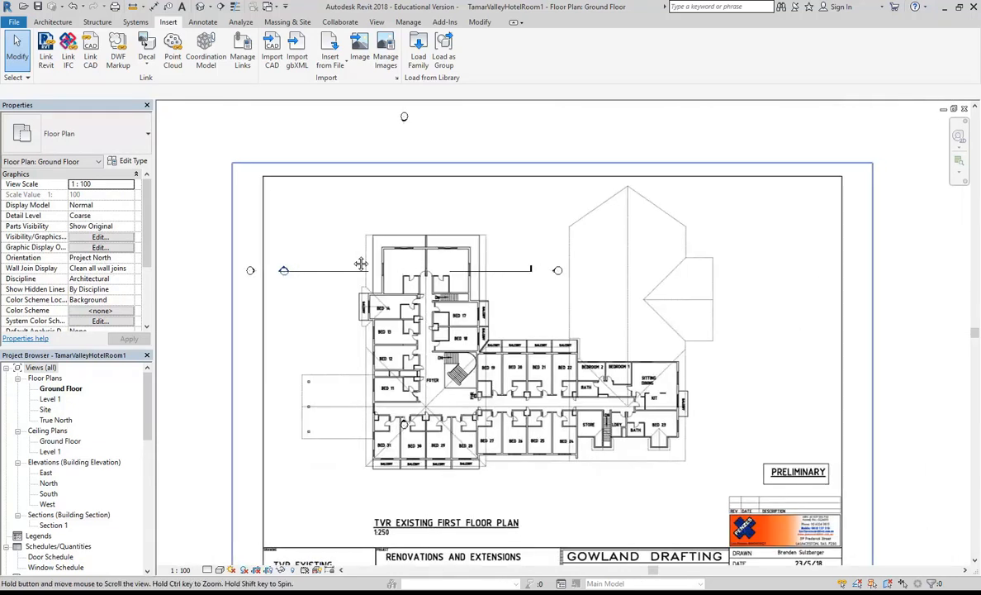
scroll(228, 203, "up", 1)
scroll(228, 203, "up", 1)
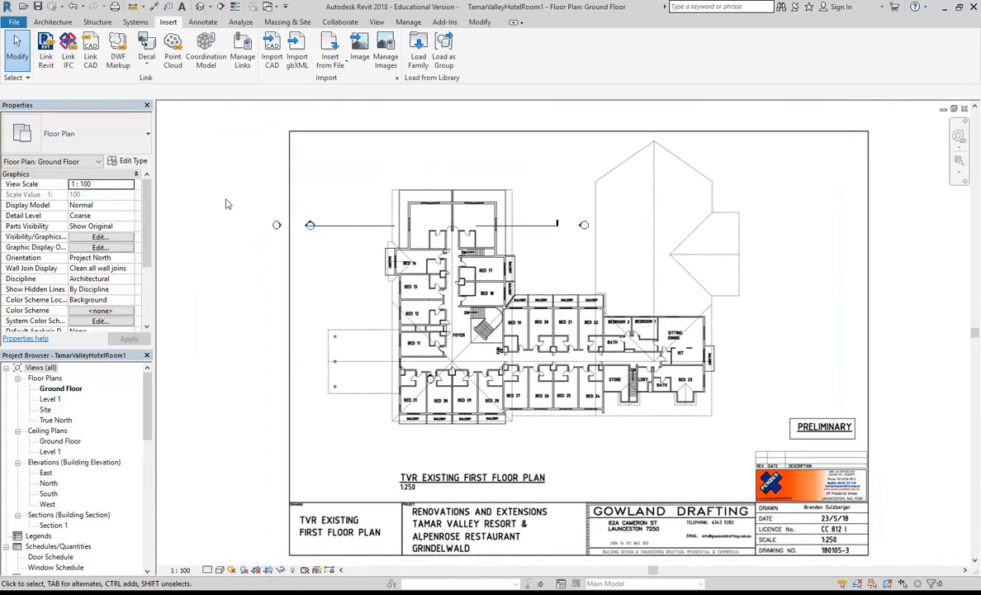
right_click(62, 389)
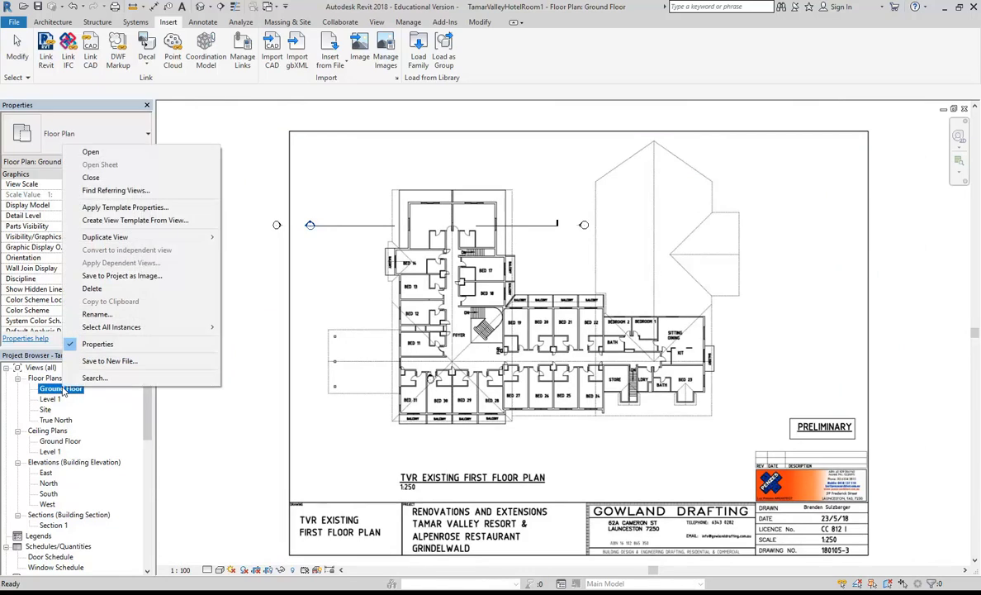
mouse_move(190, 237)
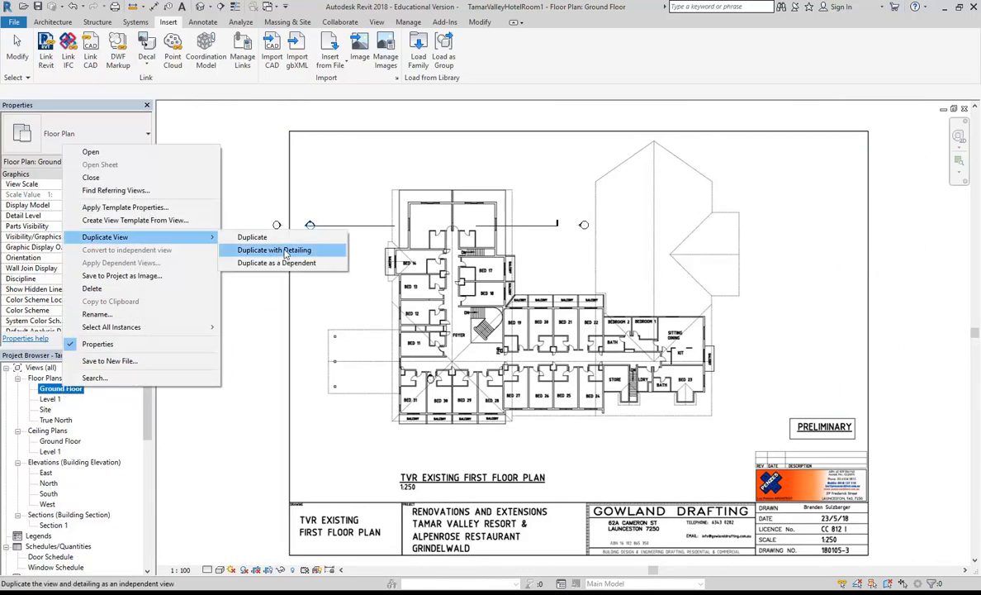
left_click(285, 253)
- Rename the duplicated floor plan view as Ground Floor Image
right_click(73, 399)
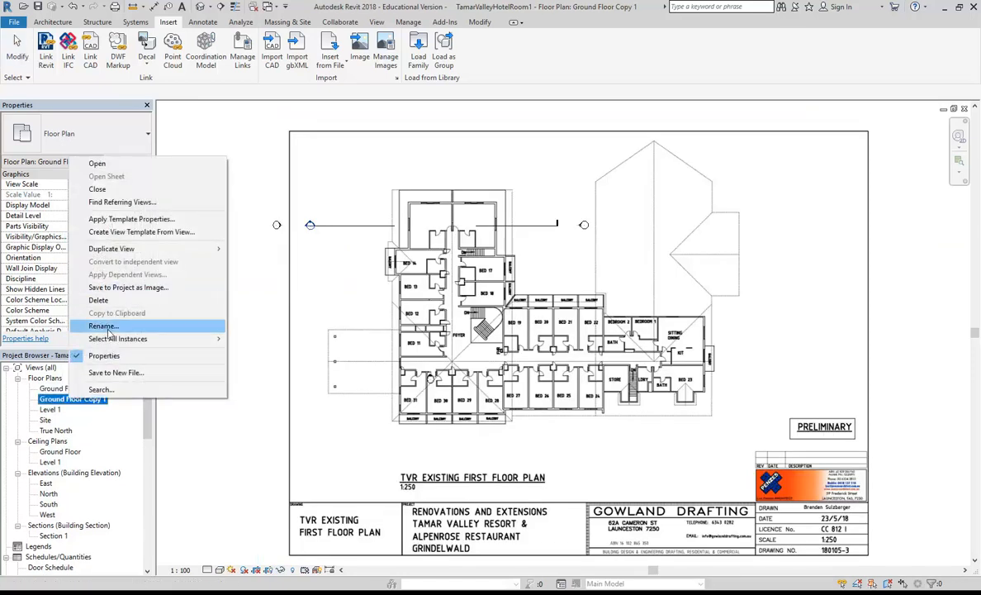
left_click(104, 326)
left_click_drag(315, 220, 367, 219)
key("BackSpace")
key("BackSpace")
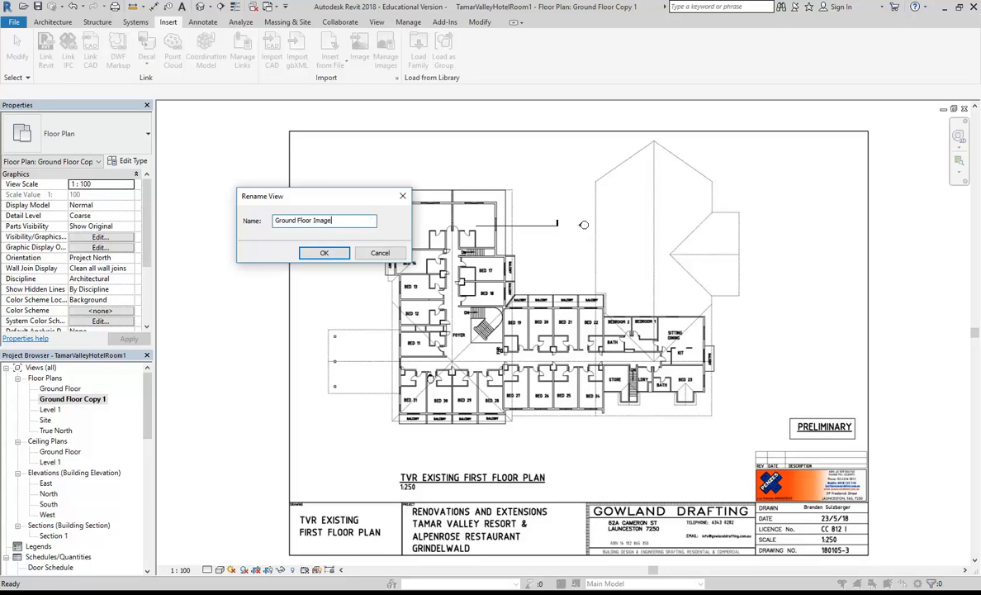
left_click(323, 252)
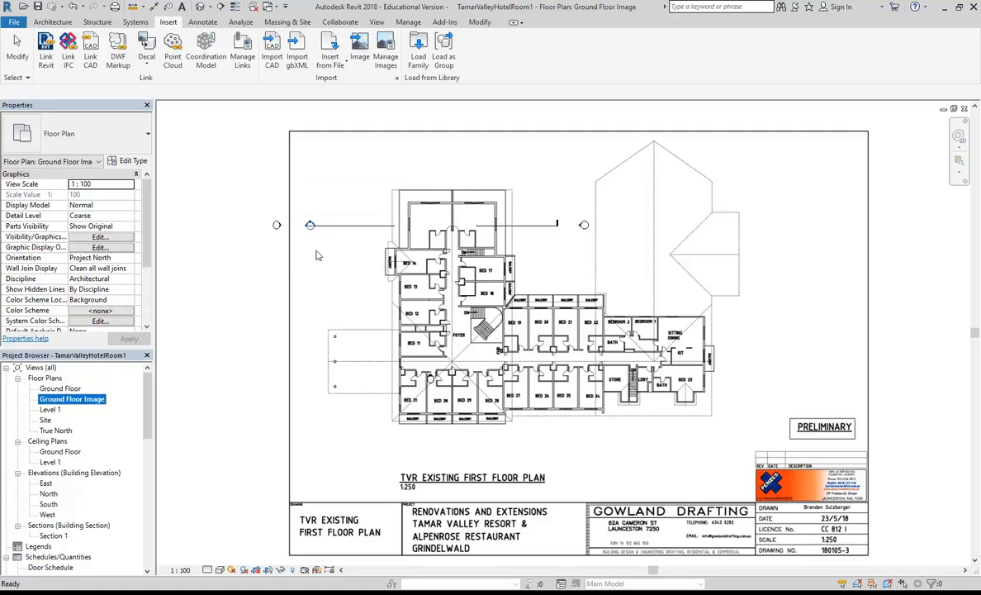
- Delete the first floor plan raster image from the Ground Floor plan and compare that view with the Ground Floor Image plan
double_click(59, 389)
left_click(499, 279)
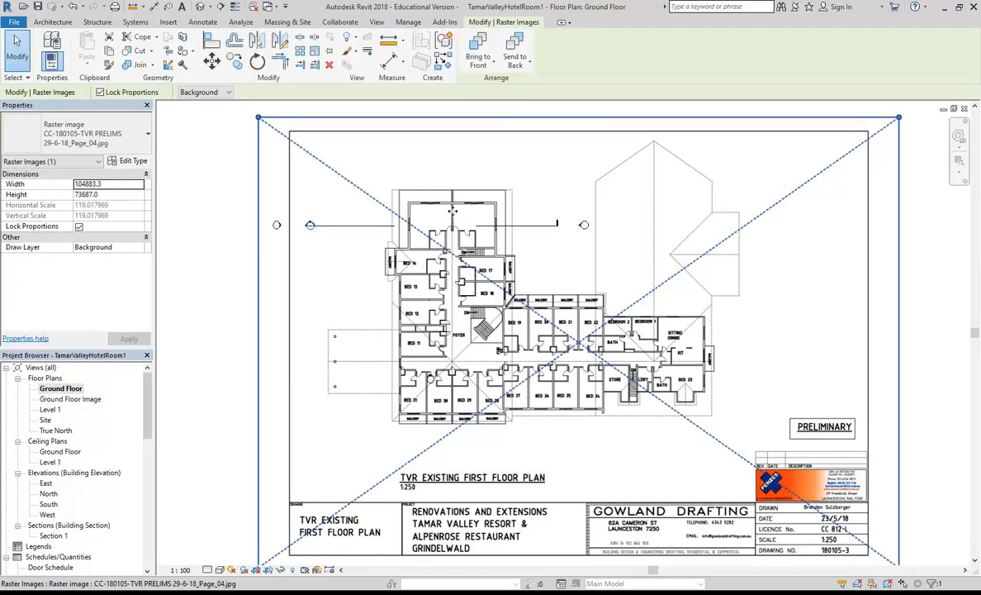
key("Delete")
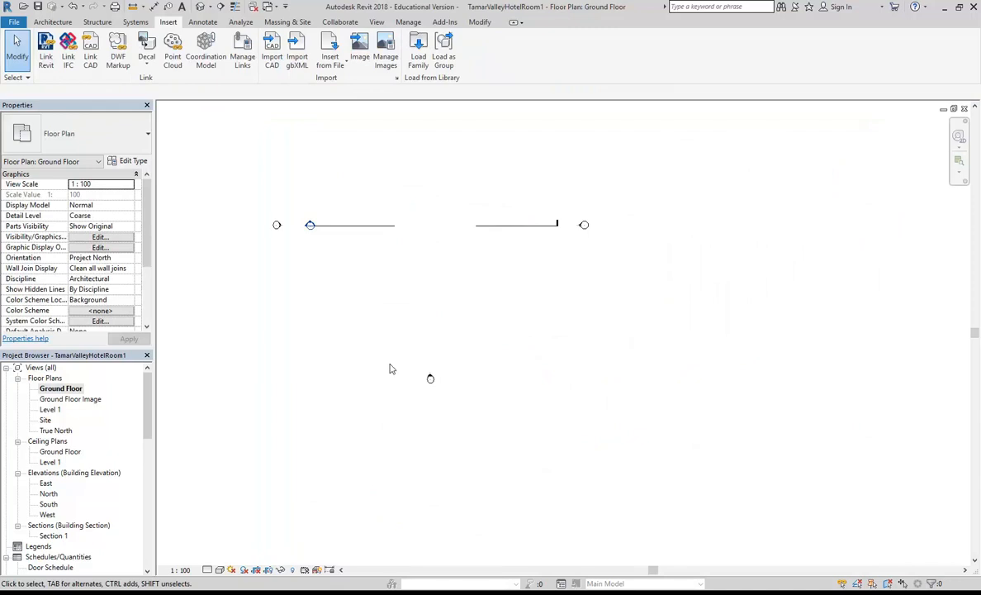
scroll(379, 337, "down", 1)
middle_click_drag(379, 337, 427, 441)
scroll(396, 475, "up", 1)
double_click(70, 398)
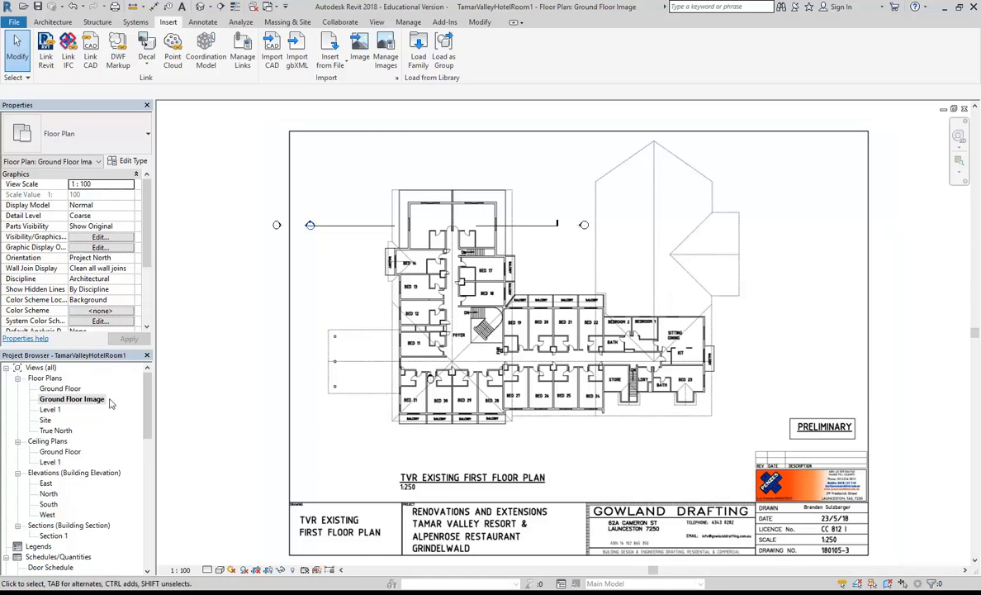
double_click(61, 389)
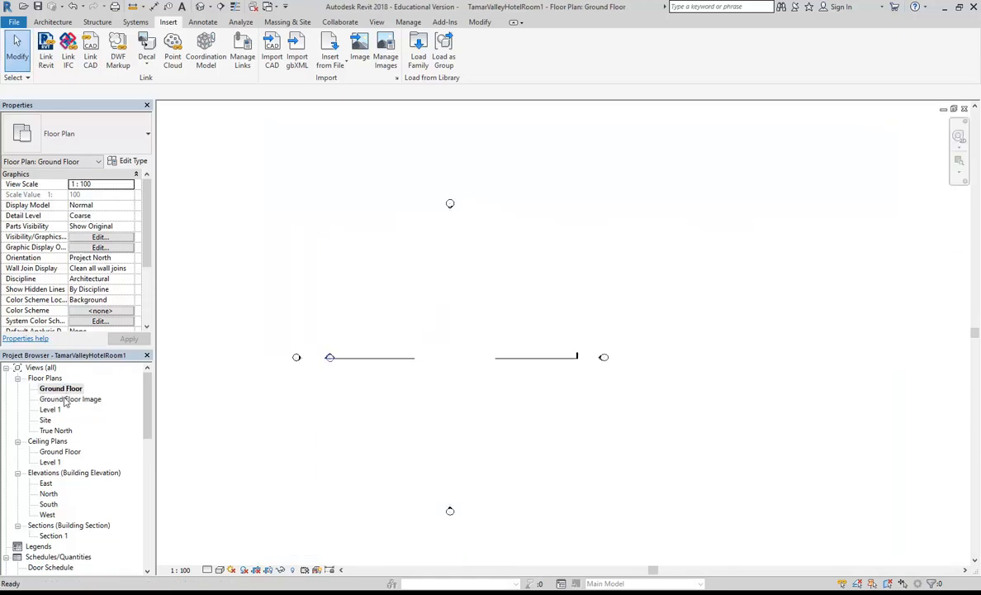
- Open the Ground Floor Image plan and start a wall with the type Existing 300mm
double_click(68, 398)
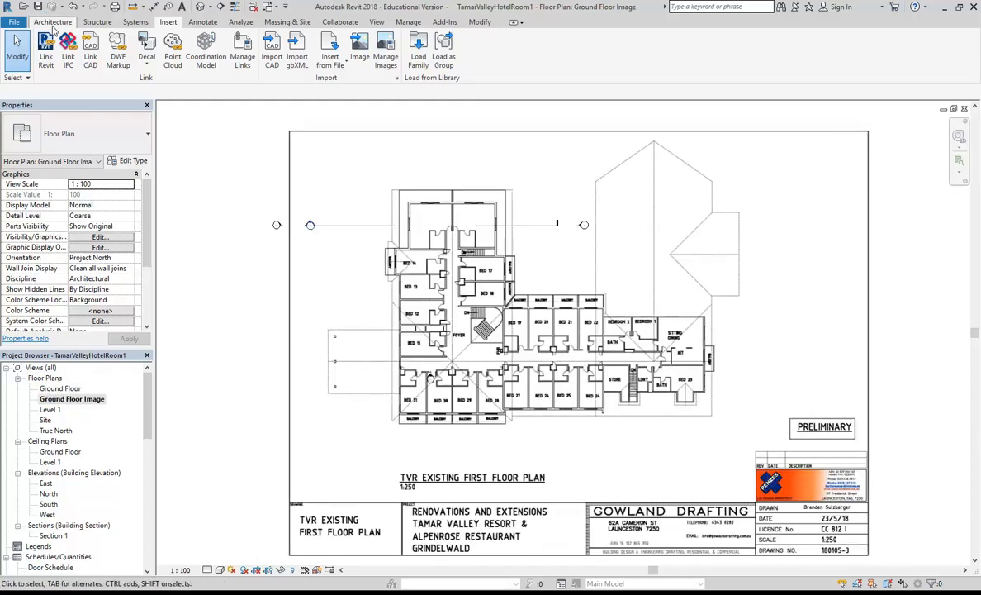
left_click(53, 26)
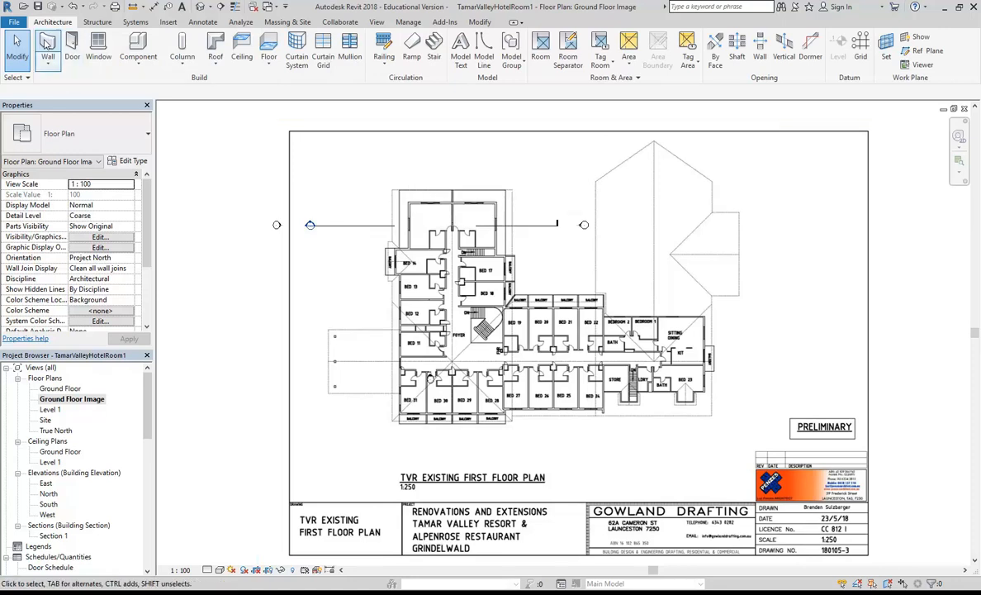
left_click(47, 43)
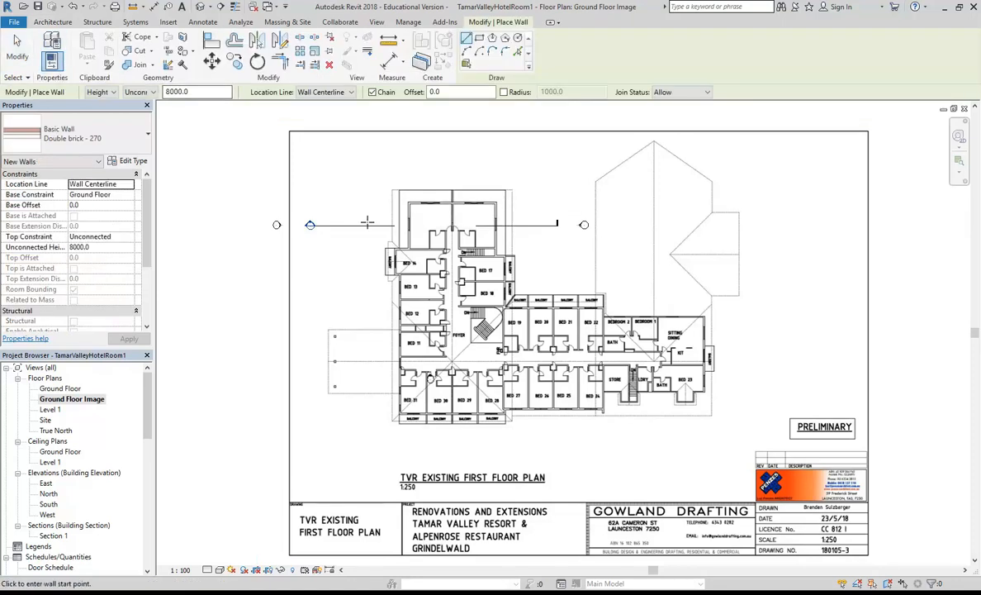
left_click(136, 133)
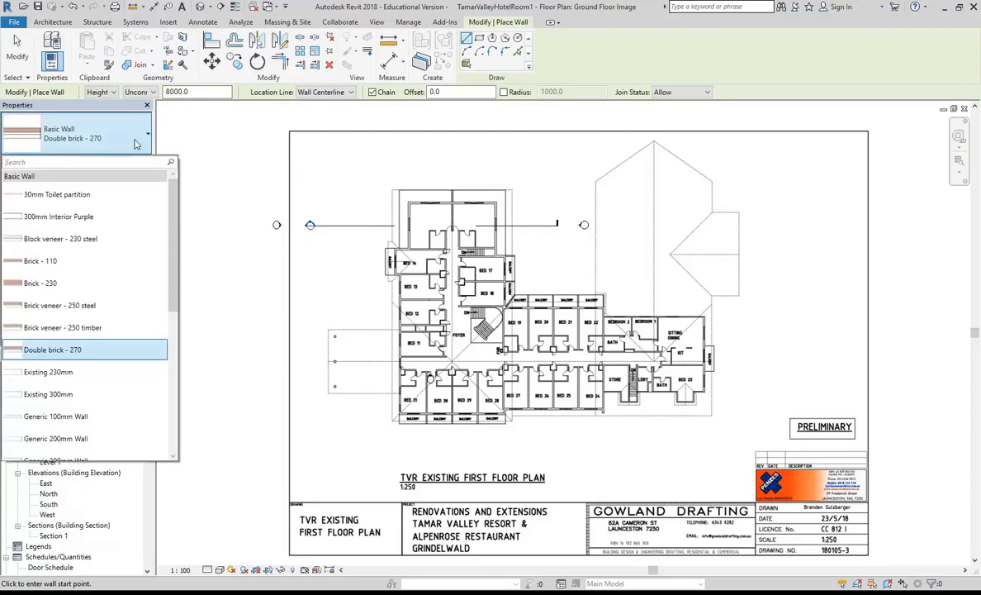
scroll(43, 397, "down", 5)
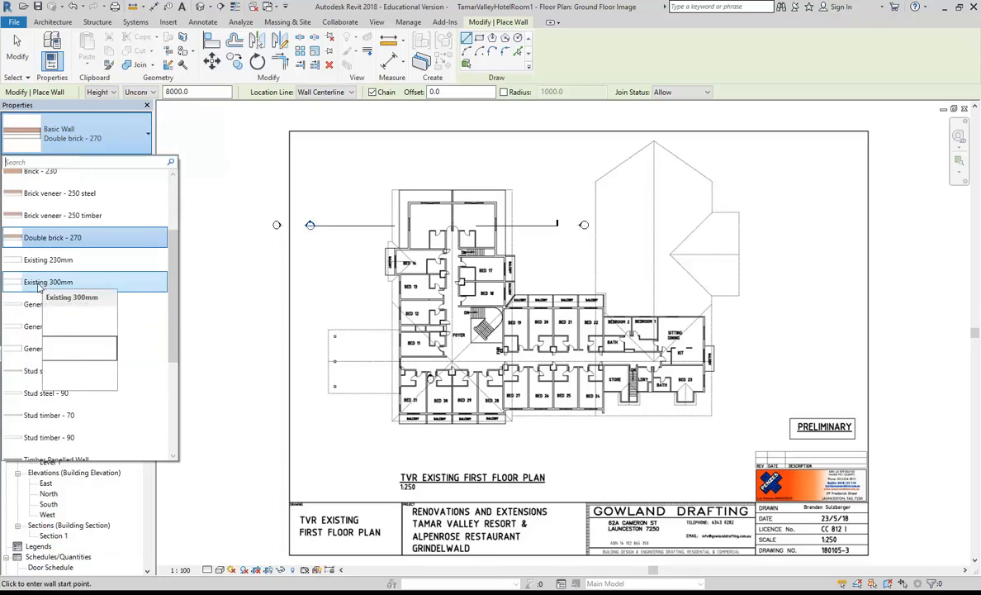
left_click(44, 282)
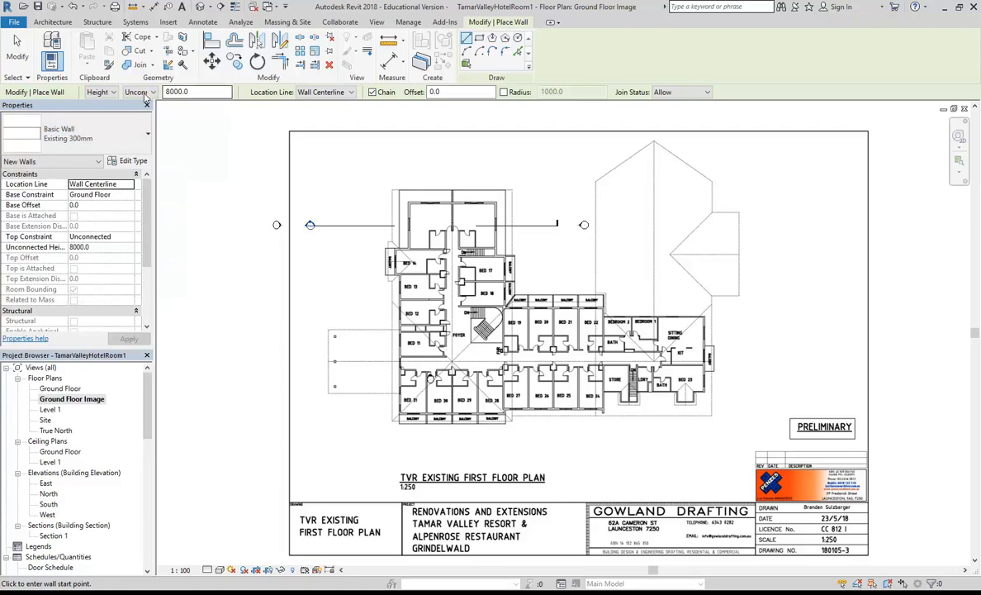
- Set the new walls' height up to Level 1 and their location line to Finish Face: Interior
left_click(137, 91)
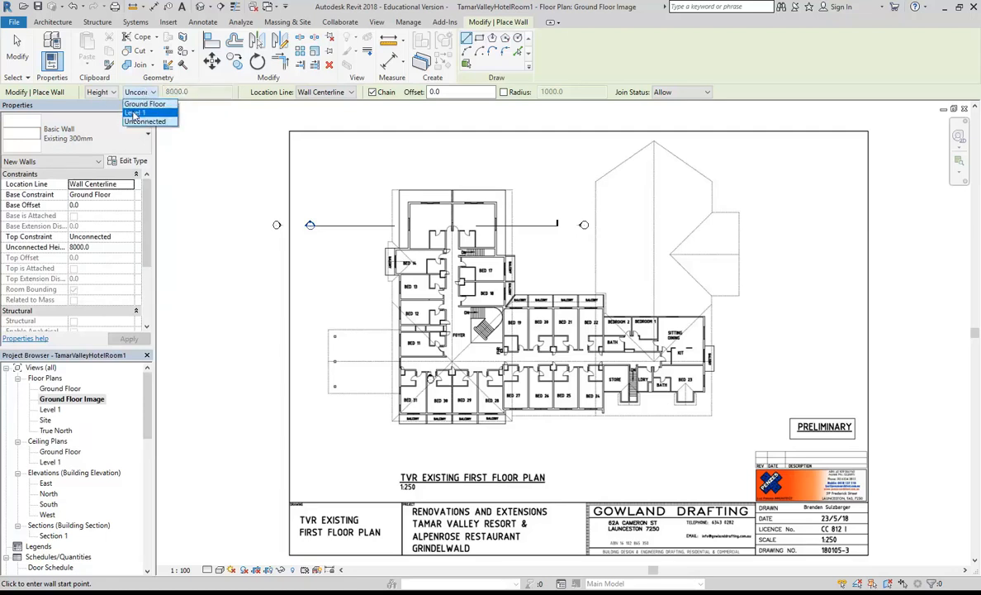
left_click(133, 113)
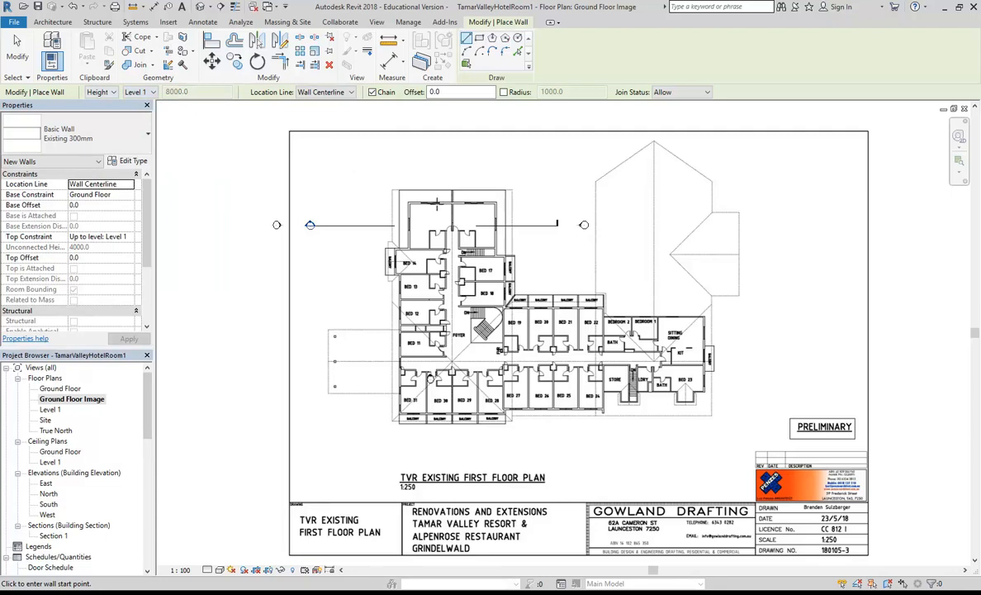
left_click(340, 91)
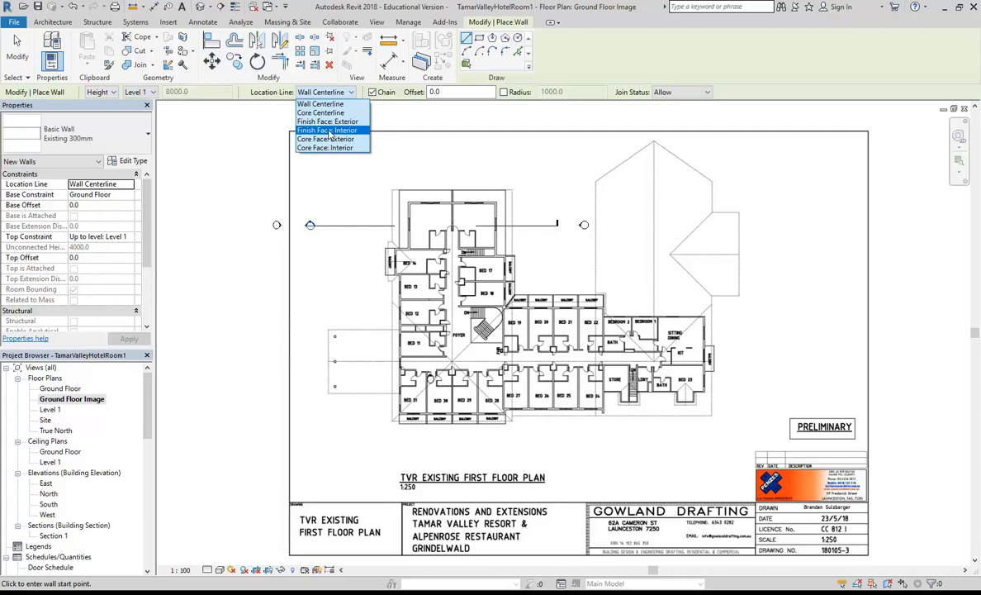
left_click(328, 130)
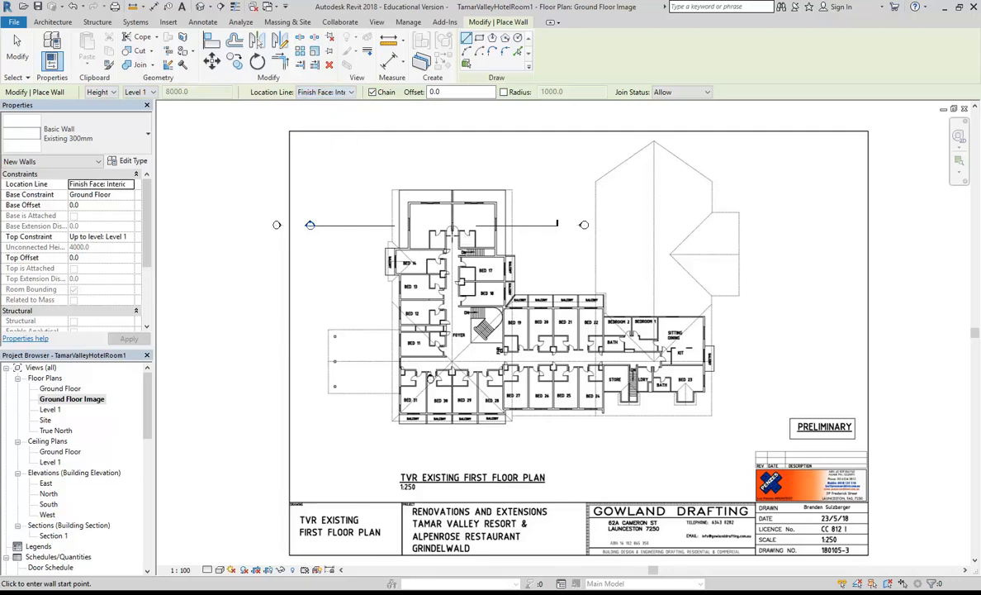
- Draw the upper-left unnumbered room's left outer wall from its inner lower corner up to its inner upper corner on the image
scroll(433, 224, "up", 3)
scroll(462, 218, "up", 3)
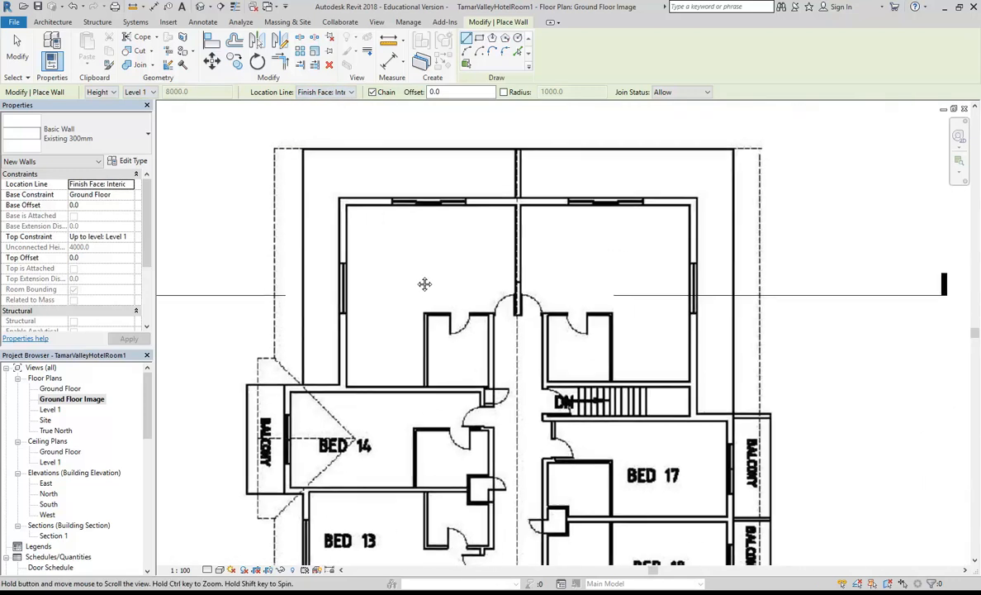
scroll(324, 299, "up", 2)
scroll(312, 405, "up", 3)
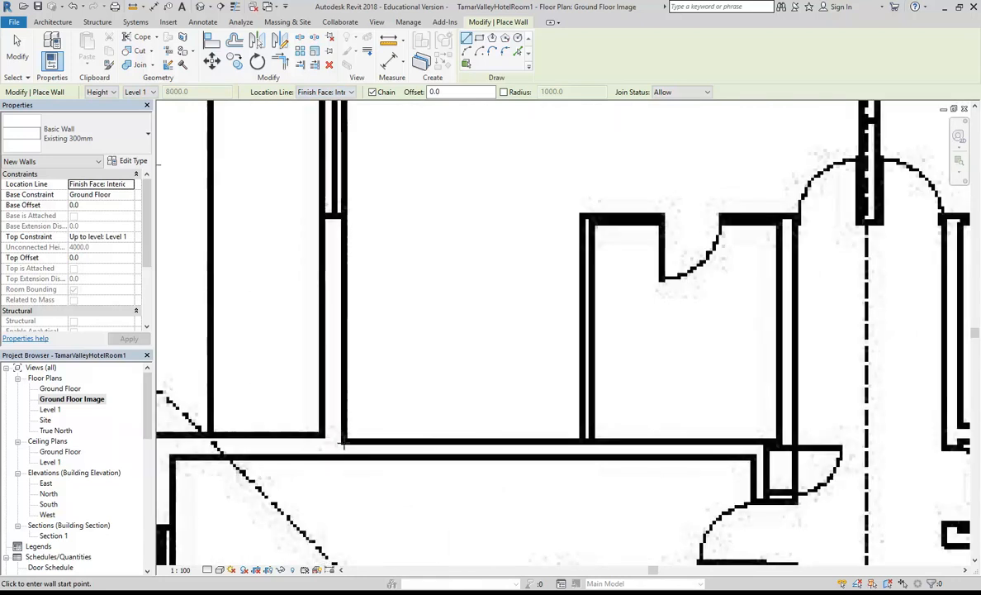
left_click(343, 443)
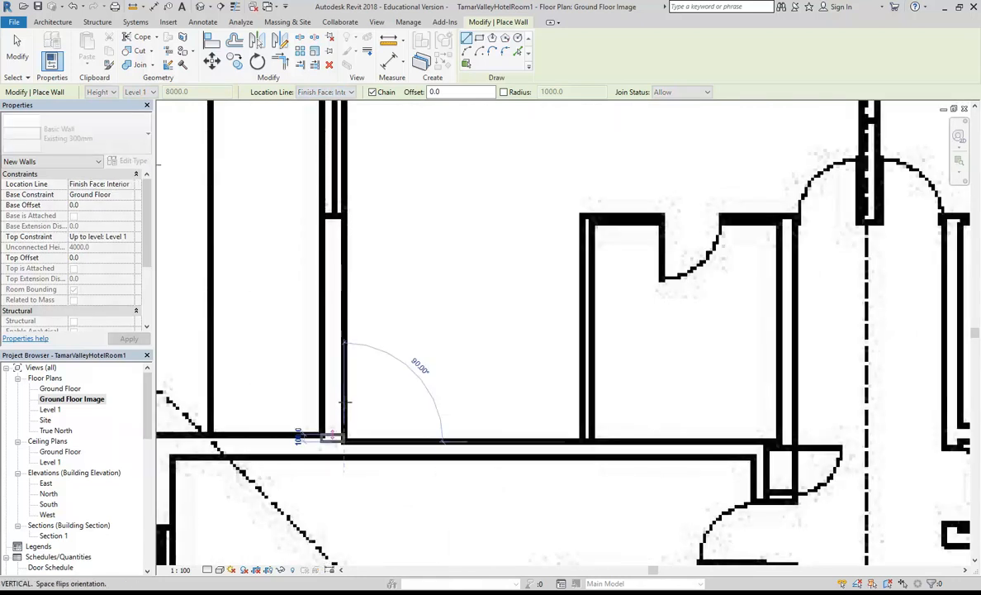
scroll(351, 410, "down", 2)
scroll(325, 185, "up", 4)
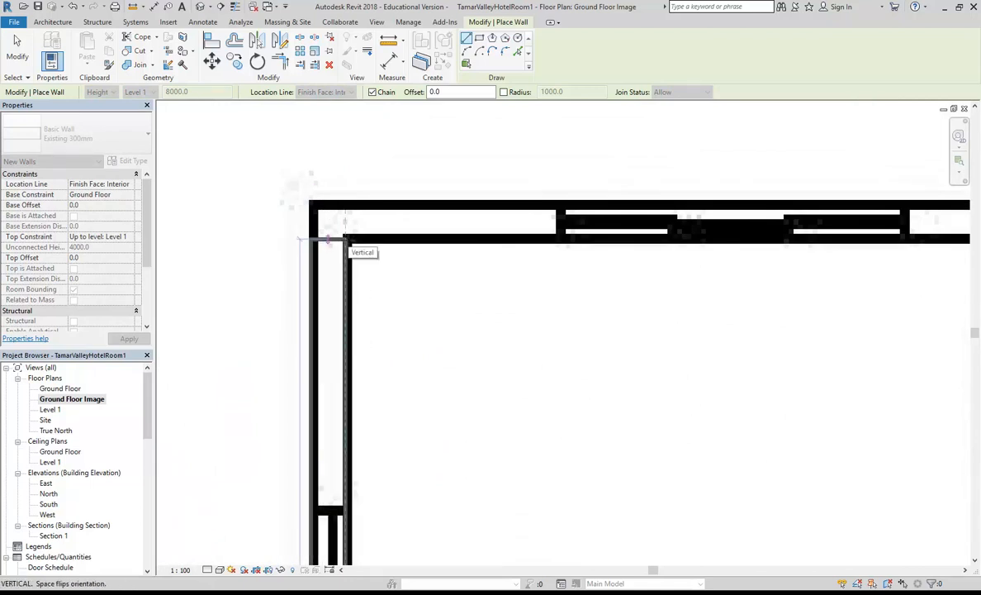
left_click(342, 239)
- Continue the wall horizontally 8000 mm along the room's upper edge, past the central partition, and end the chain
scroll(355, 216, "down", 2)
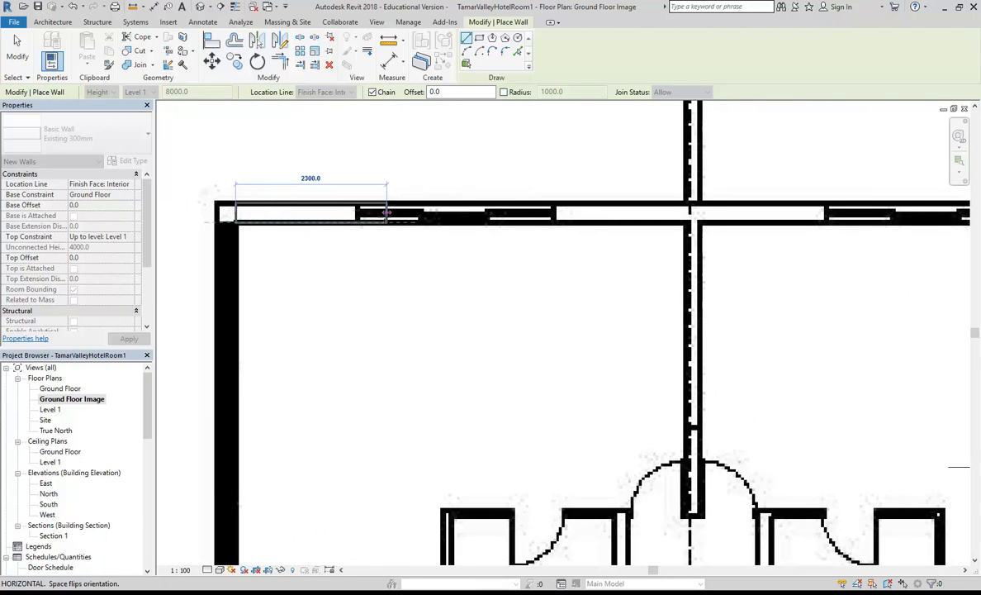
scroll(517, 240, "down", 3)
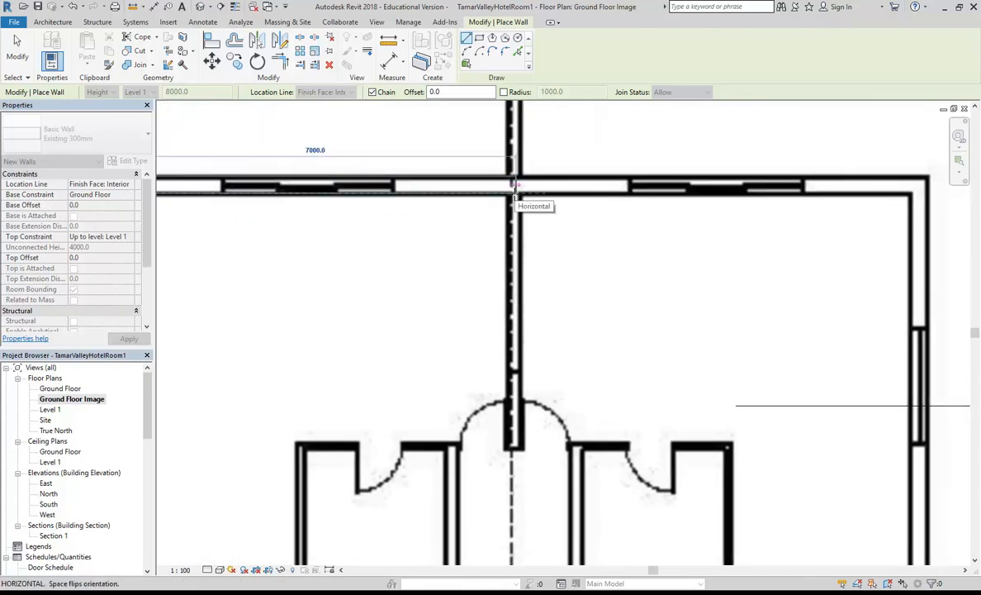
scroll(514, 188, "down", 2)
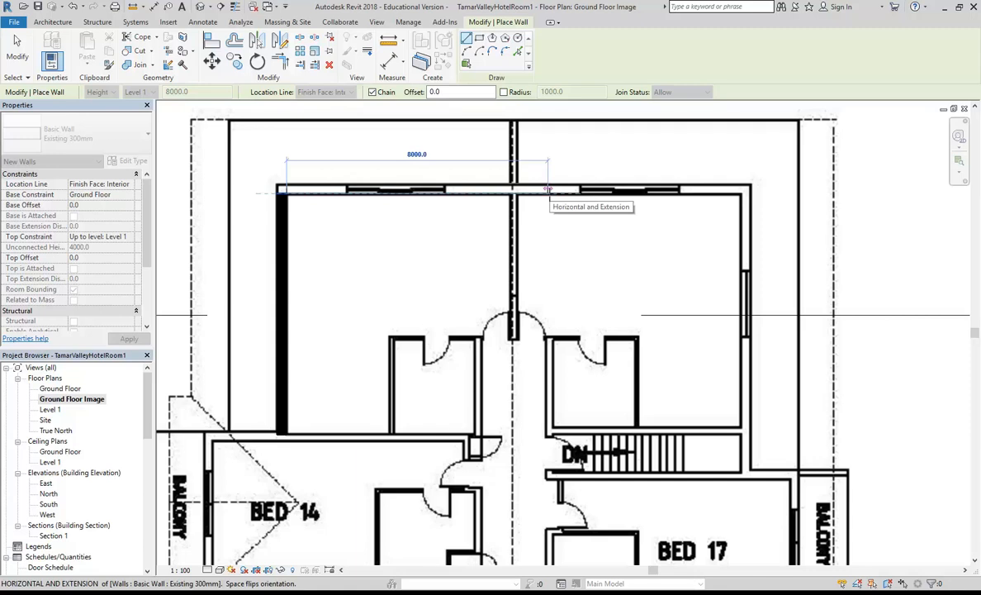
left_click(547, 190)
right_click(570, 152)
left_click(585, 162)
- Examine the two new walls against the underlying image, including the room's lower corner and the rooms around it
middle_click_drag(441, 290, 539, 251)
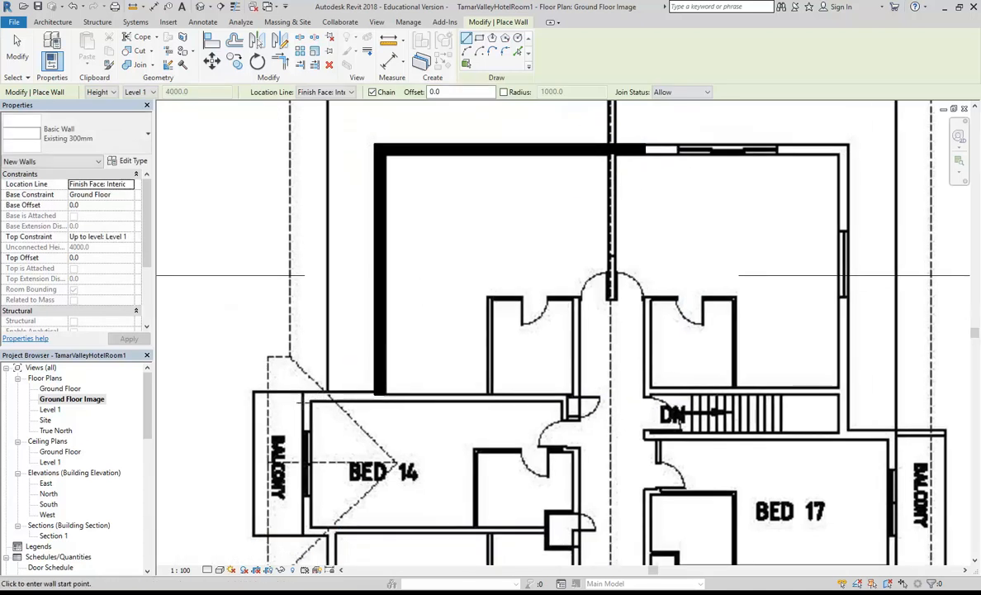
middle_click_drag(303, 402, 290, 367)
scroll(291, 368, "up", 4)
scroll(291, 367, "down", 4)
middle_click_drag(446, 319, 390, 361)
scroll(431, 329, "down", 2)
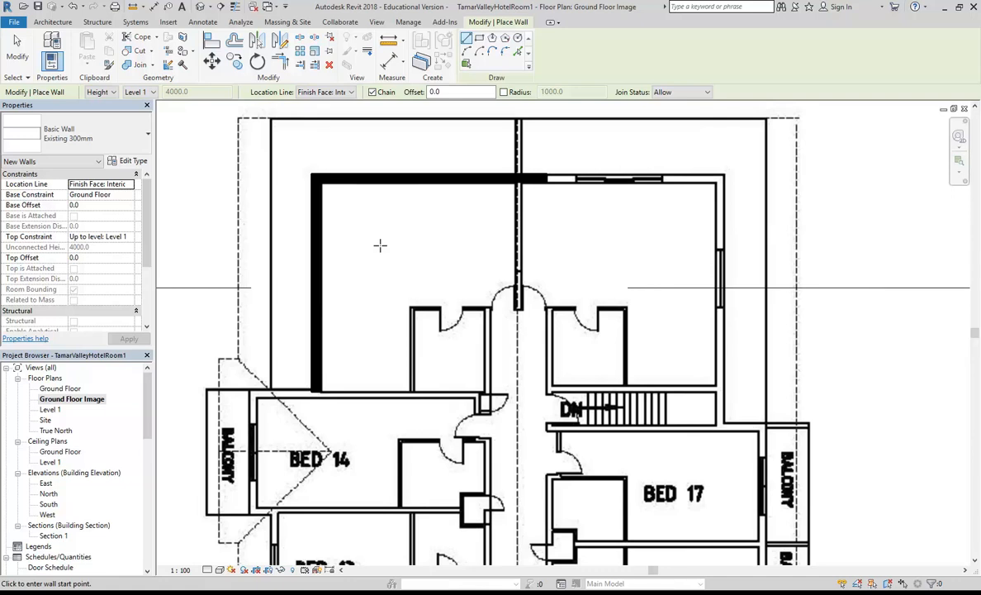
scroll(380, 244, "down", 4)
scroll(372, 242, "up", 2)
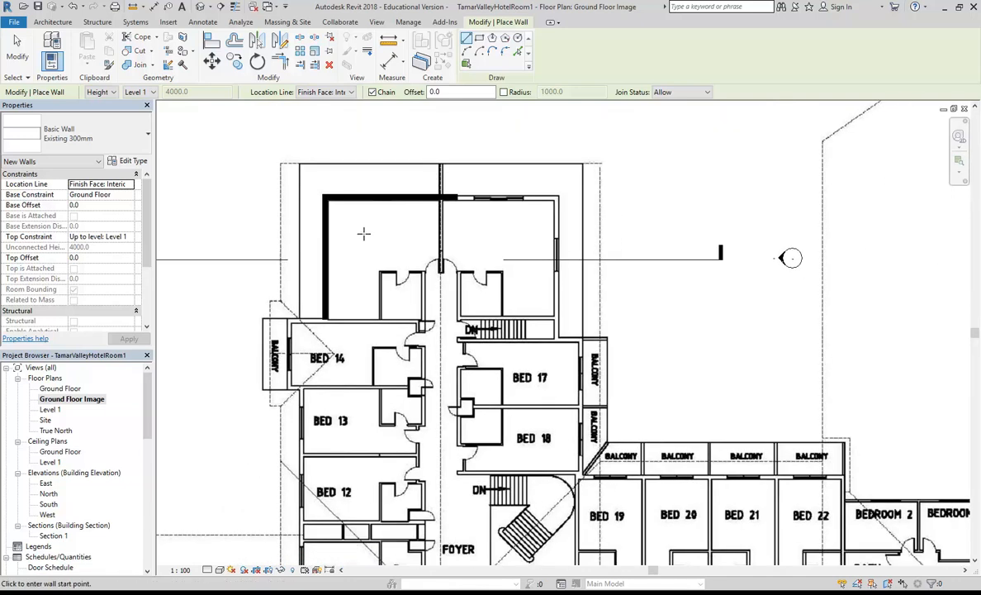
scroll(377, 231, "up", 3)
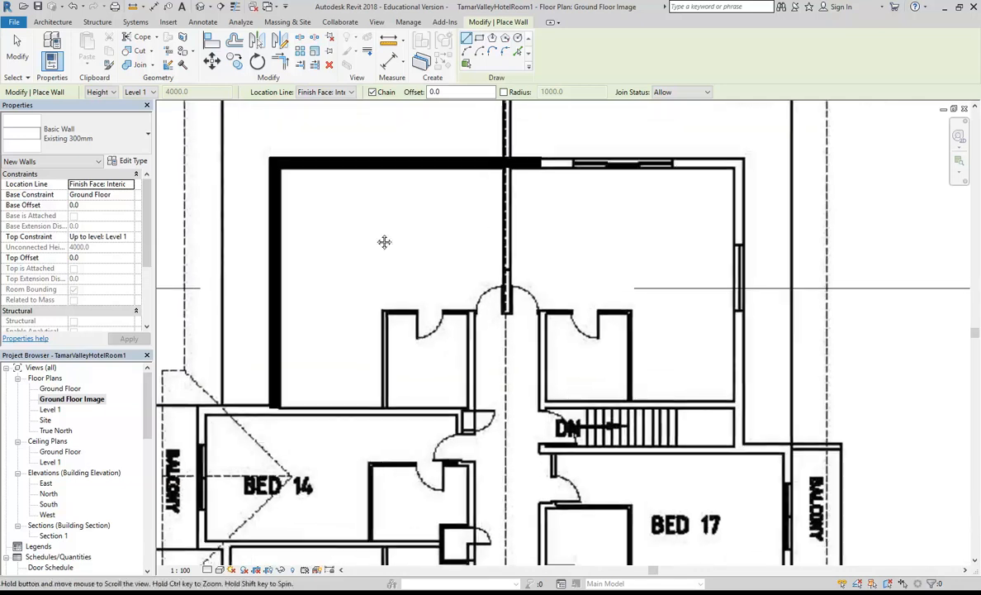
middle_click_drag(376, 235, 435, 253)
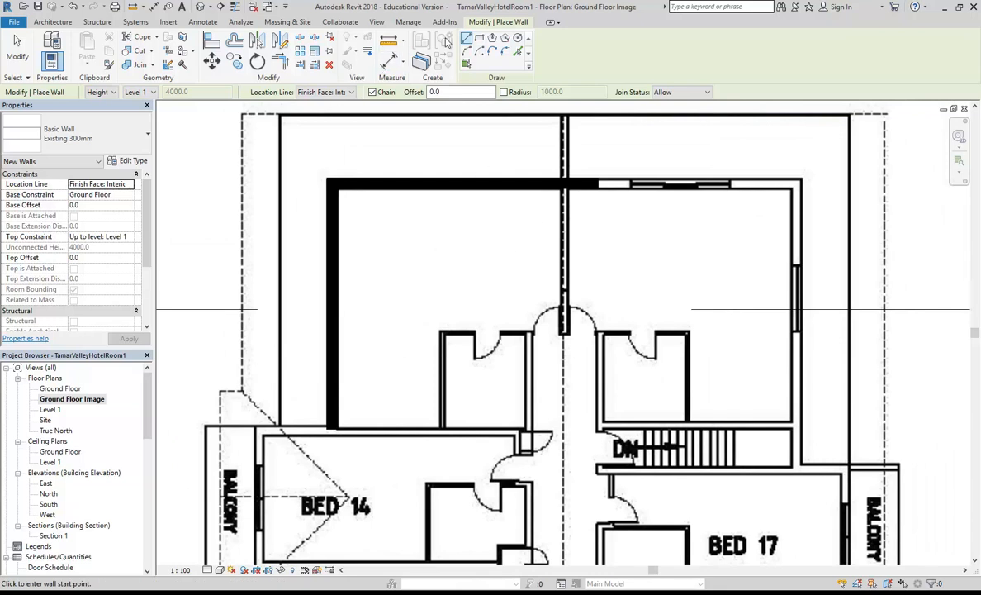
- Measure the central partition's thickness on the image just above the upper wall, repeating the measurement at a closer view
left_click(381, 40)
scroll(578, 198, "up", 4)
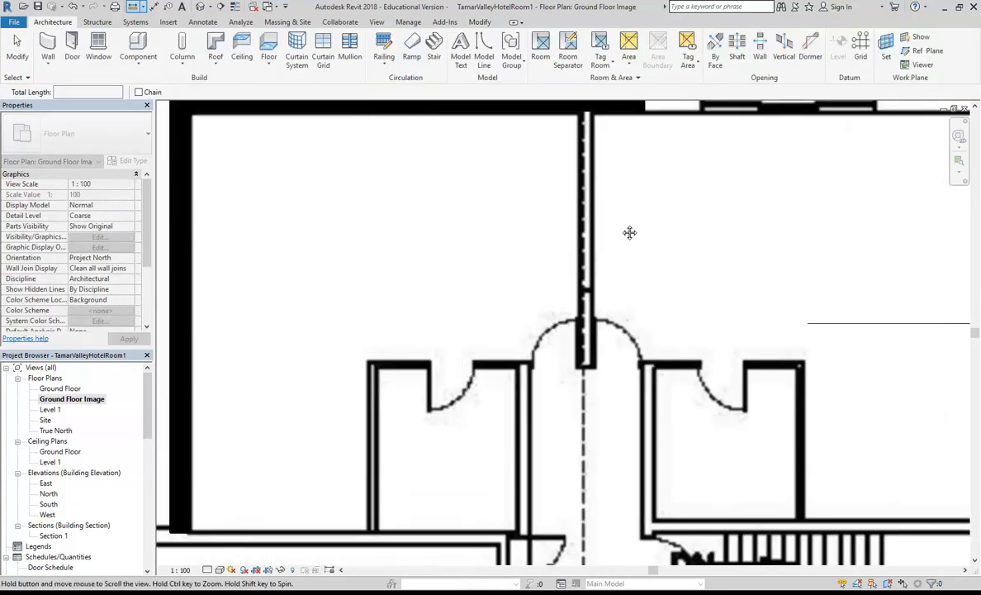
scroll(541, 185, "up", 3)
left_click(484, 165)
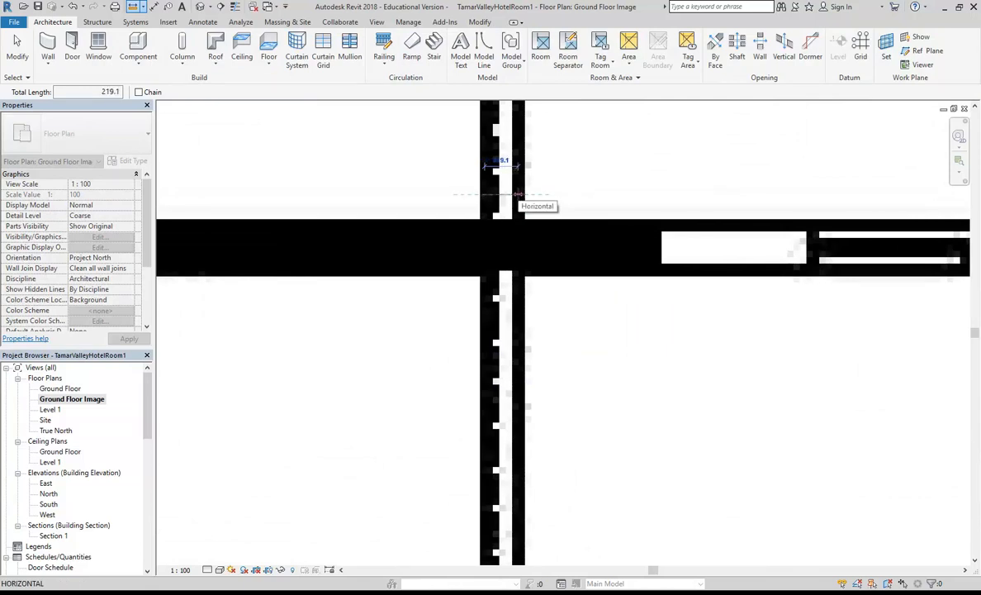
left_click(518, 195)
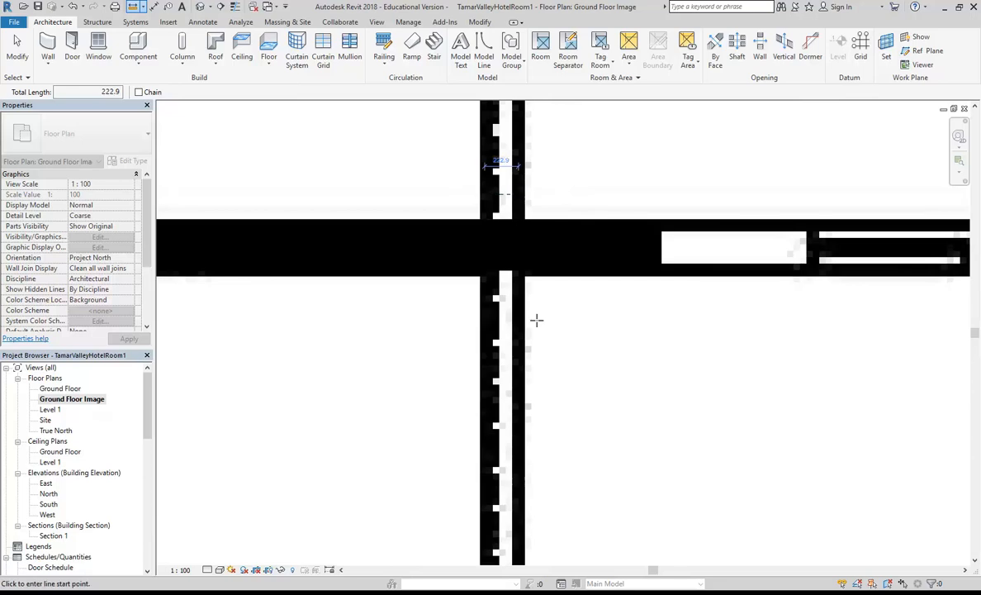
scroll(332, 338, "down", 2)
middle_click_drag(331, 338, 379, 235)
scroll(473, 135, "up", 5)
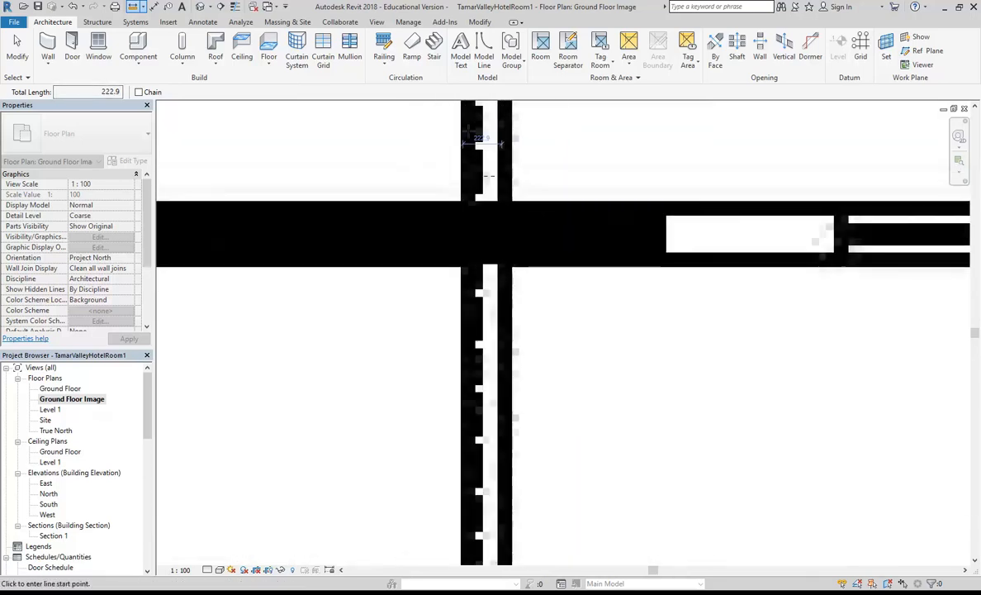
left_click(460, 165)
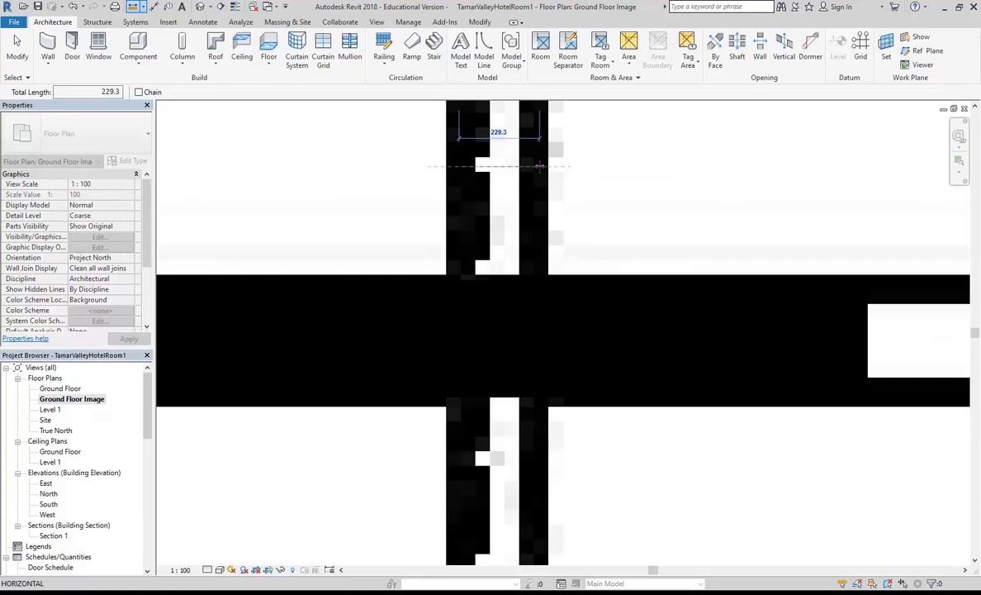
left_click(535, 166)
scroll(413, 182, "down", 6)
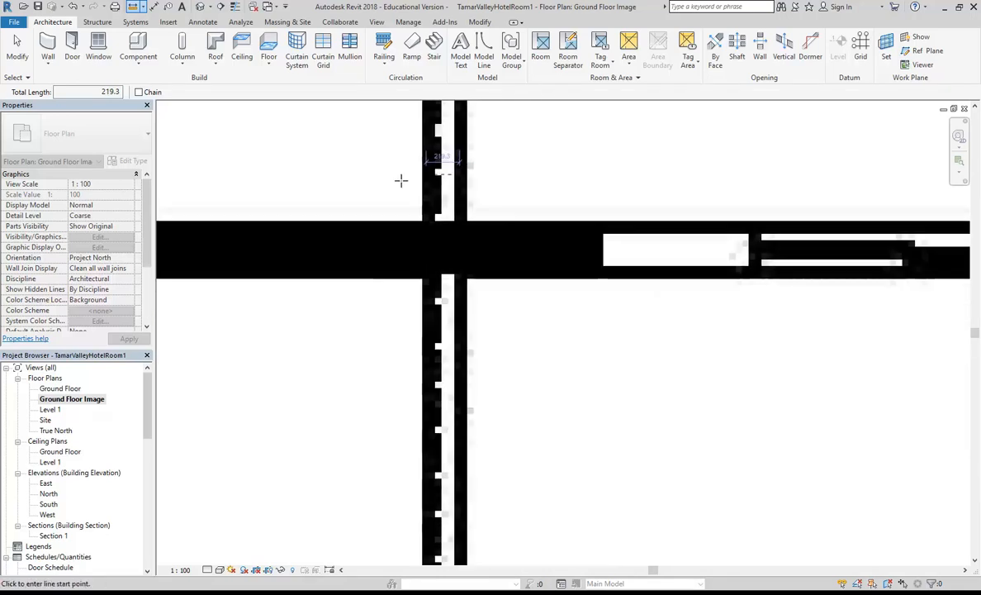
scroll(423, 192, "down", 2)
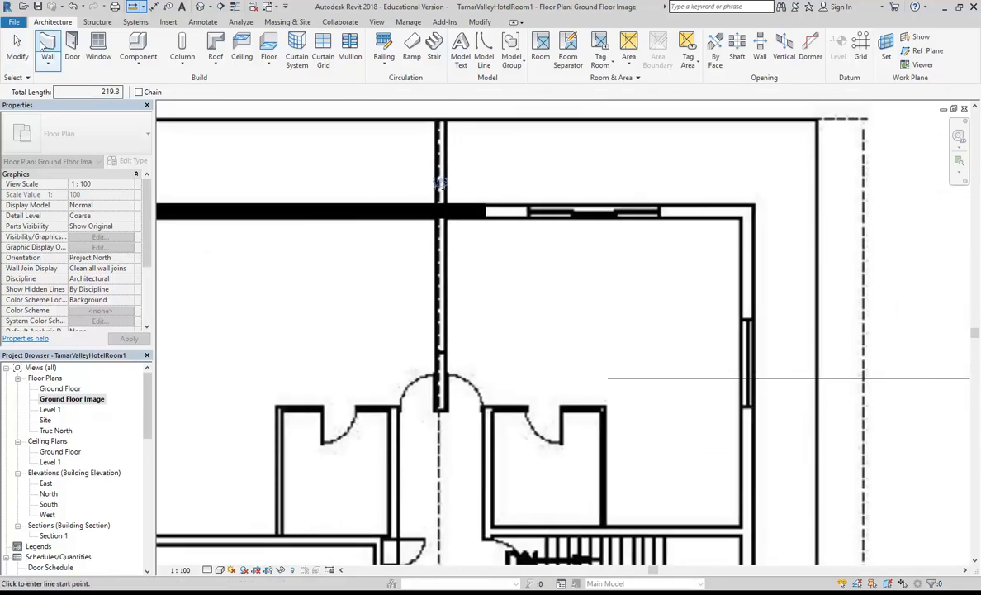
- Start a new wall using the Basic Wall type Existing 230mm
key("w")
key("a")
left_click(110, 142)
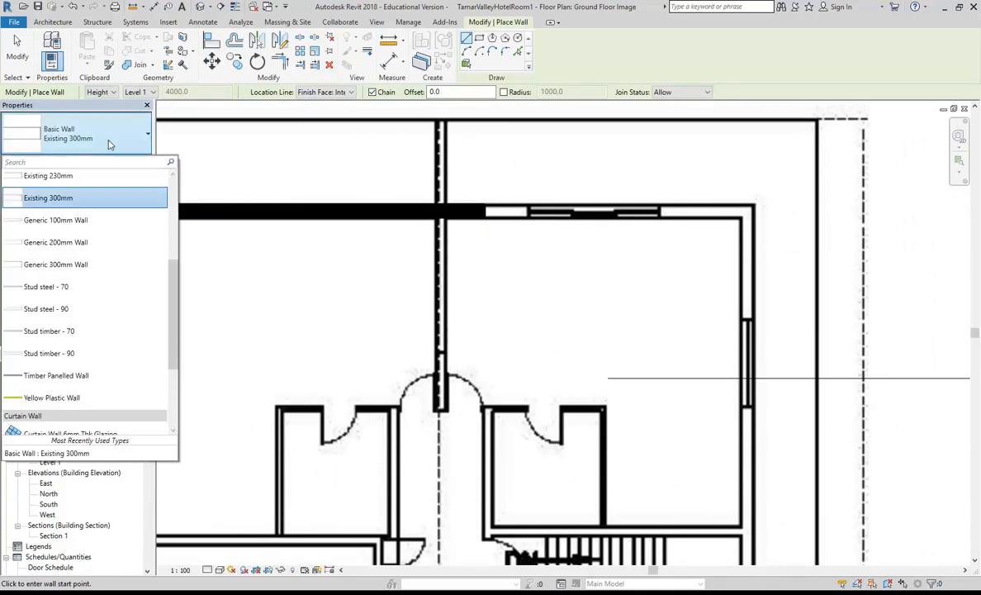
left_click(58, 181)
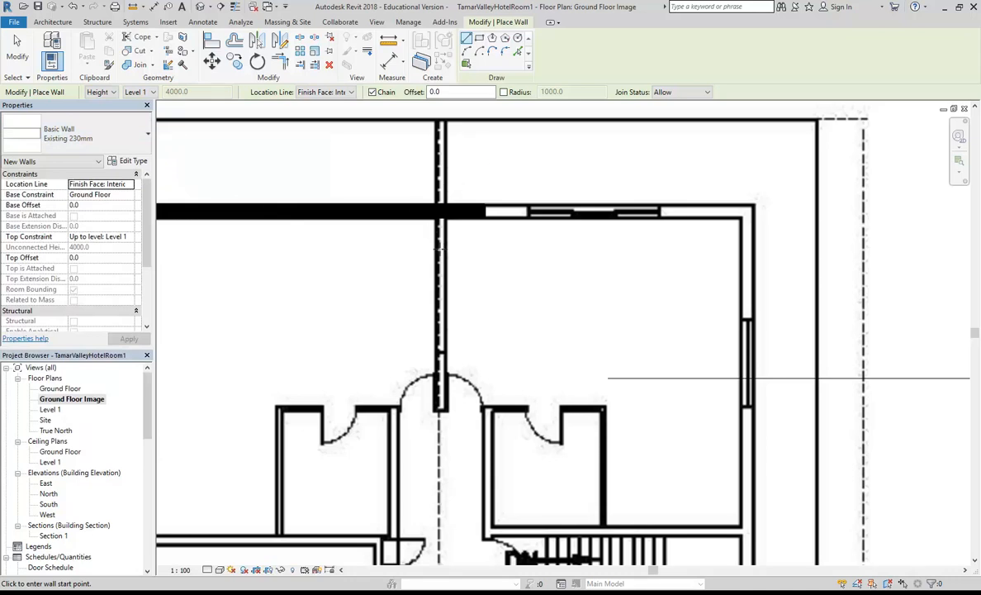
- Draw the central partition wall vertically from the room's upper wall down to the partition's lower end between the two entrance doors
scroll(432, 223, "up", 5)
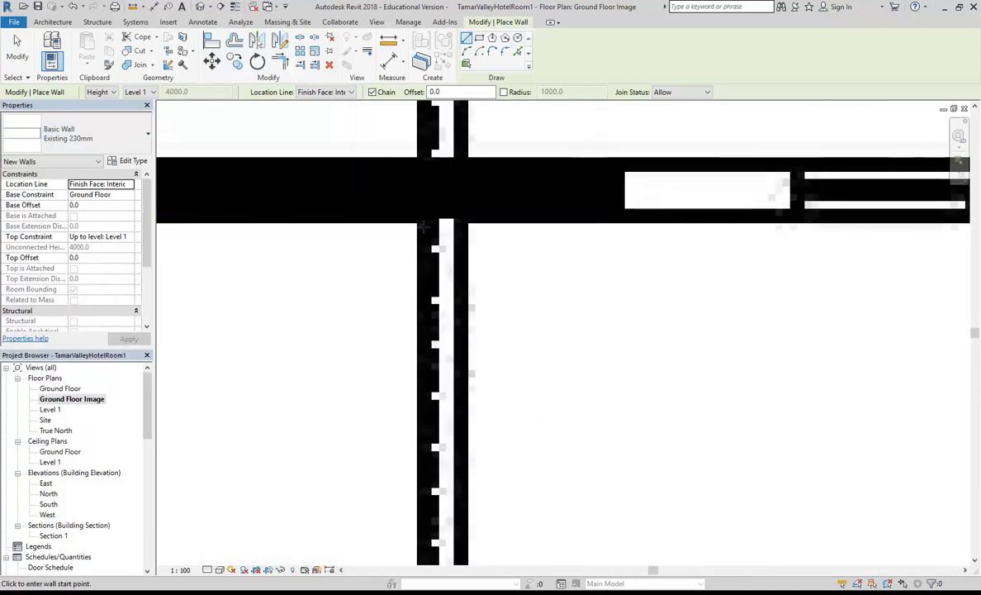
left_click(426, 216)
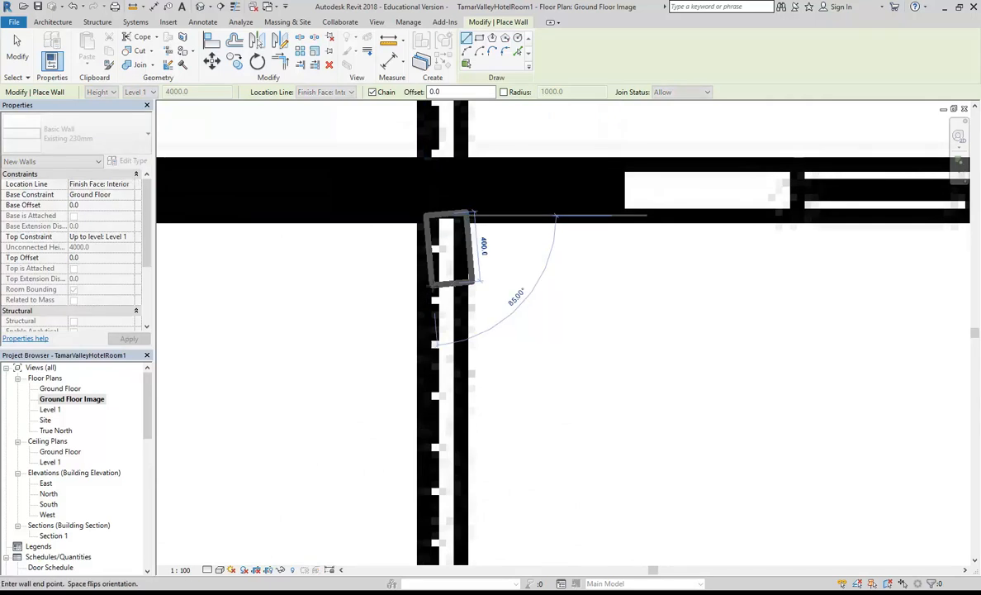
scroll(458, 331, "down", 3)
scroll(475, 380, "up", 4)
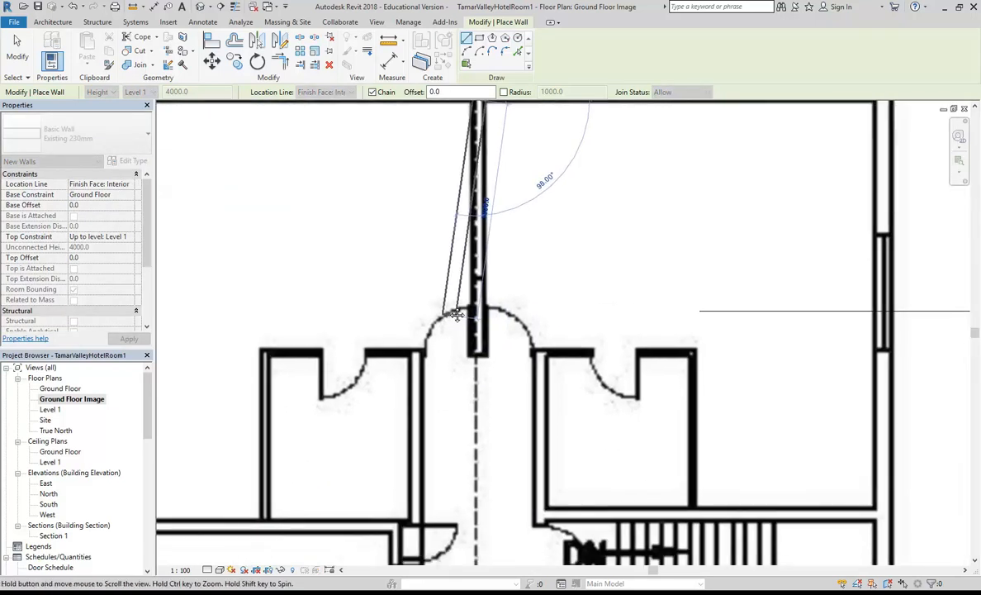
scroll(493, 304, "up", 2)
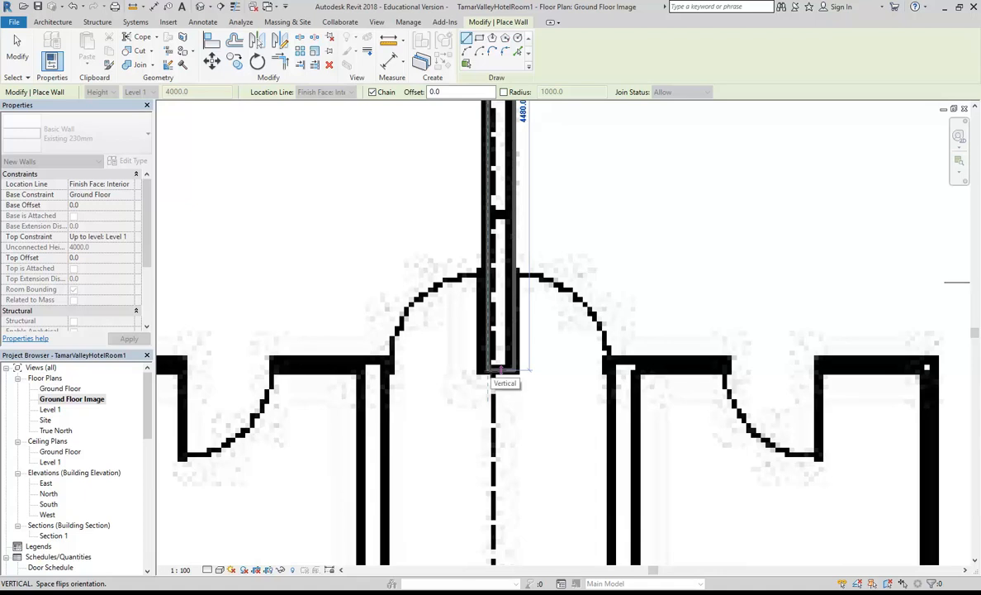
scroll(496, 376, "down", 3)
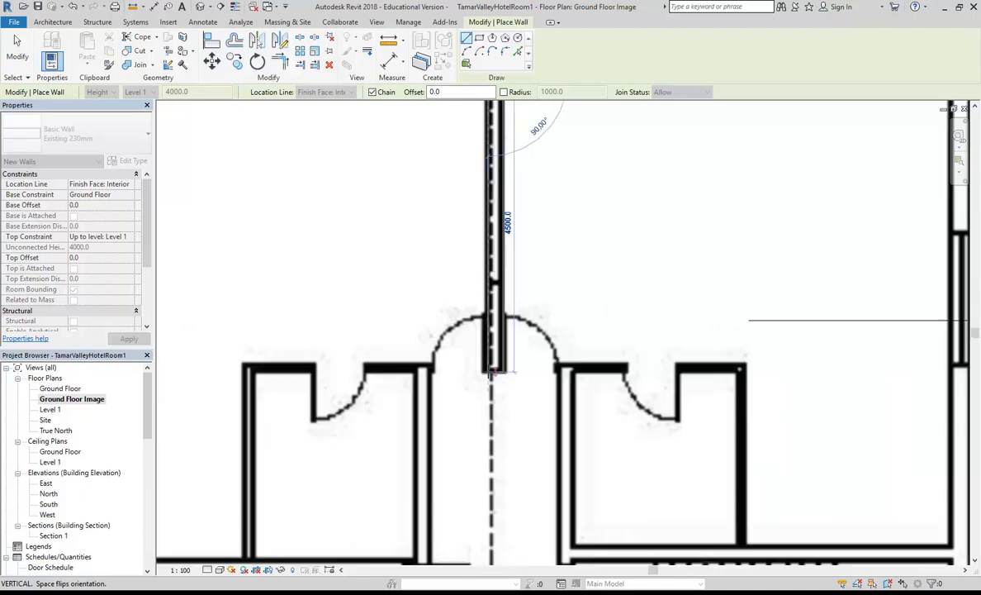
scroll(494, 382, "up", 3)
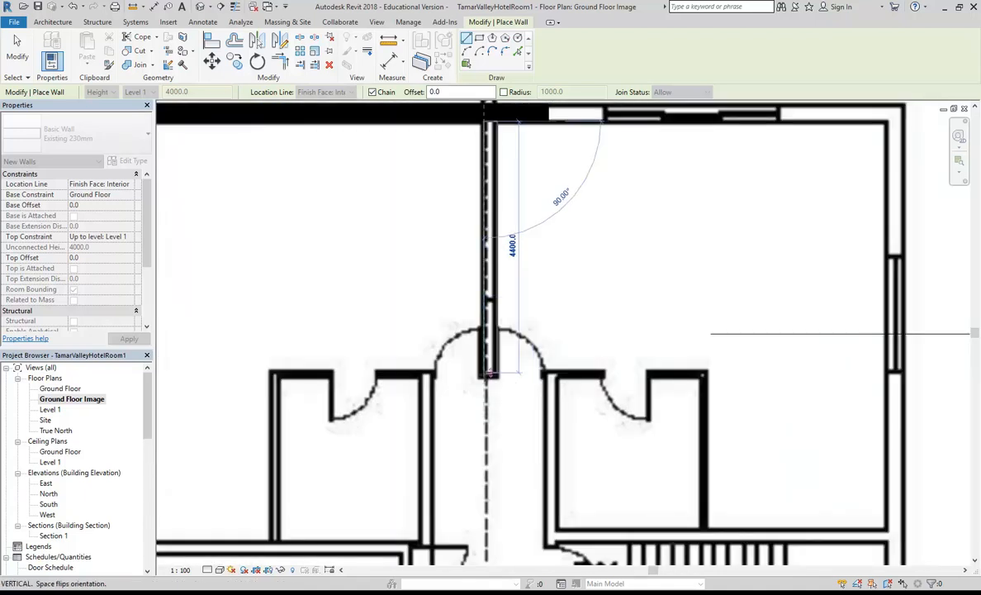
scroll(492, 374, "up", 2)
scroll(498, 378, "up", 2)
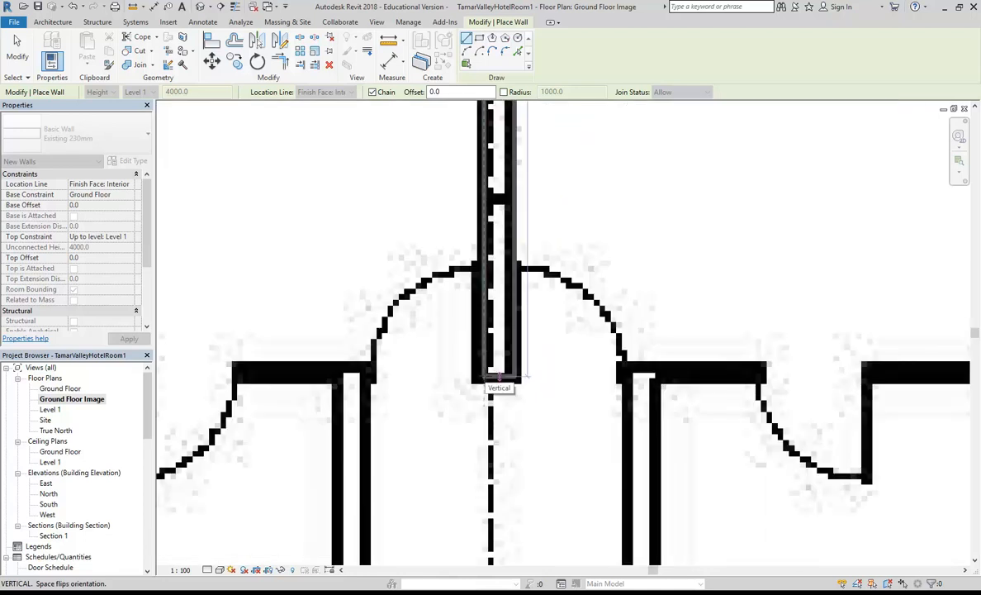
left_click(493, 382)
- Continue the wall chain horizontally about 1100 mm across the left room's entrance to the bathroom's corridor-side wall
scroll(417, 298, "down", 3)
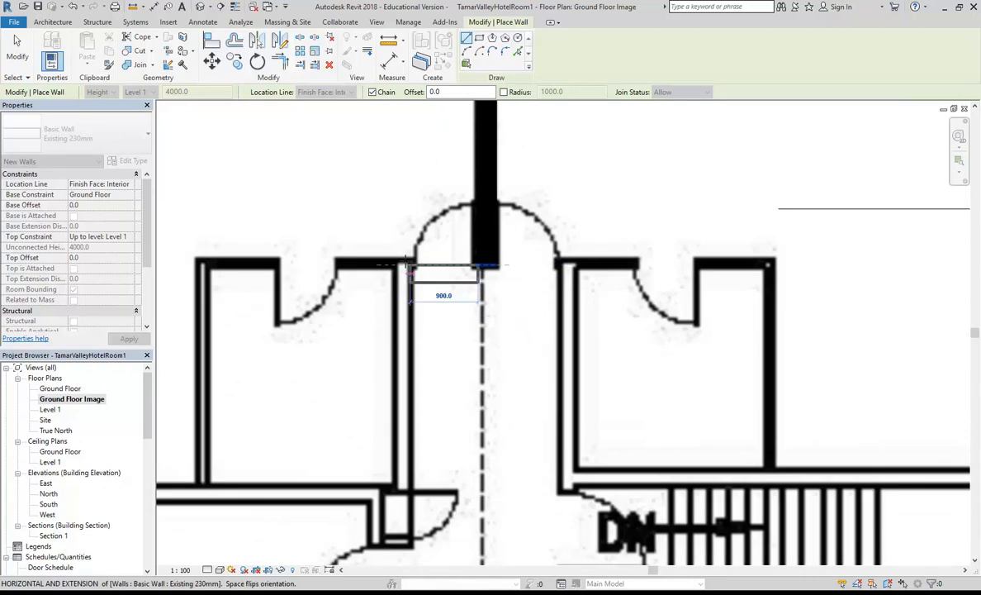
middle_click_drag(484, 267, 487, 197)
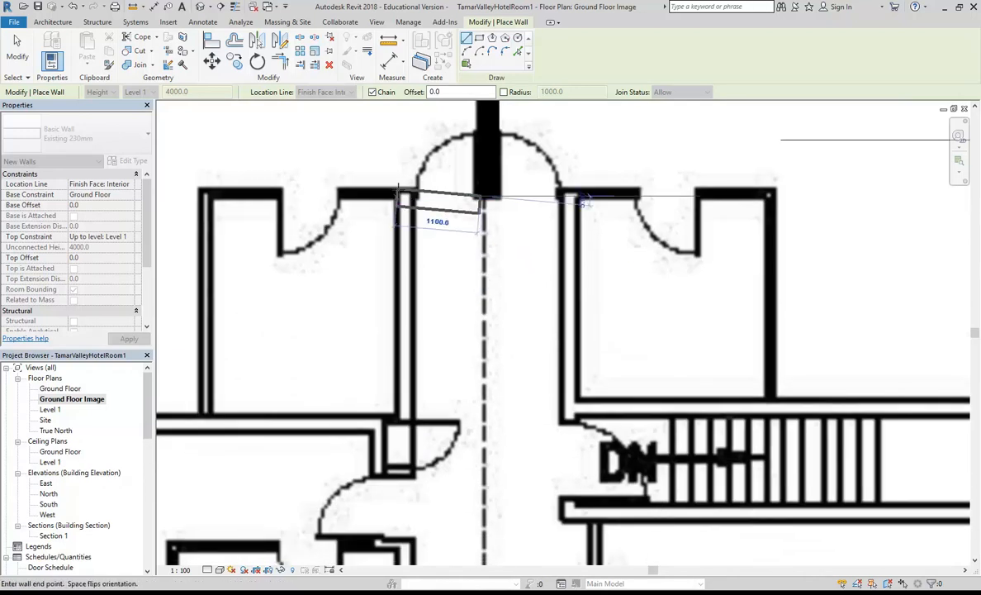
left_click(399, 198)
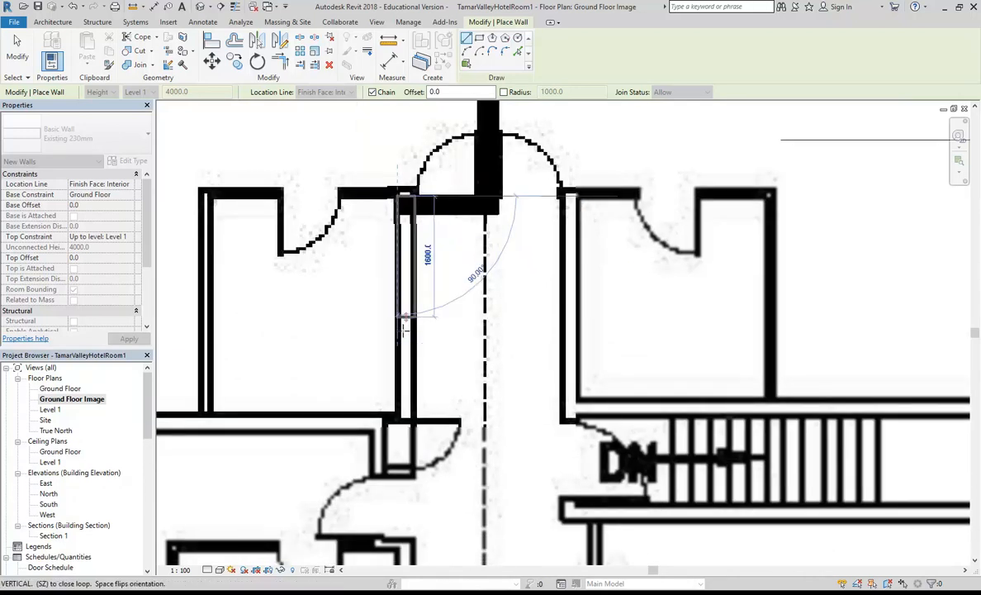
- Continue the chain 2900 mm down along the bathroom's corridor-side wall to the room's lower edge above BED 14
middle_click_drag(441, 377, 521, 313)
scroll(521, 314, "down", 3)
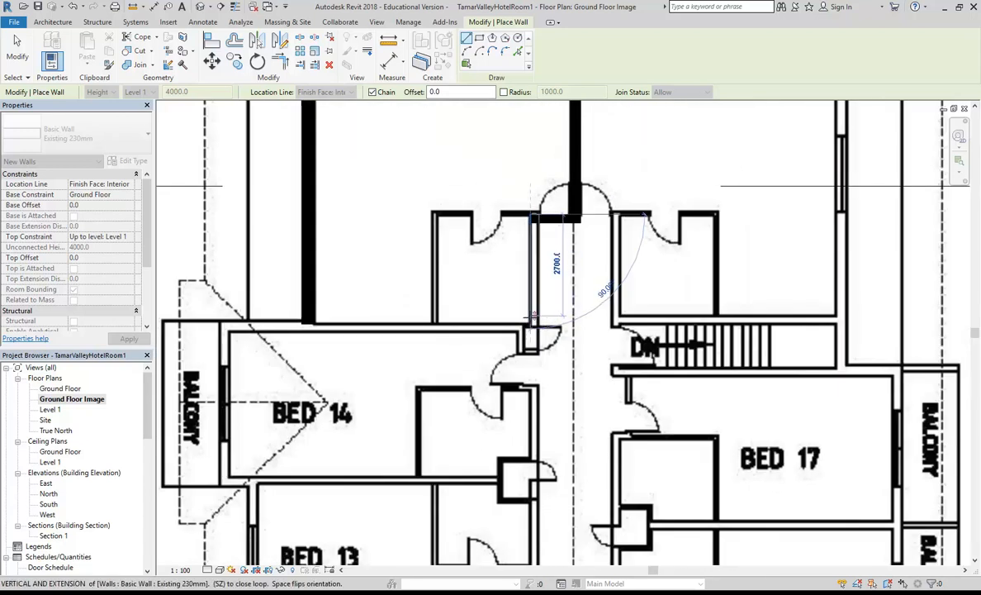
scroll(535, 325, "up", 3)
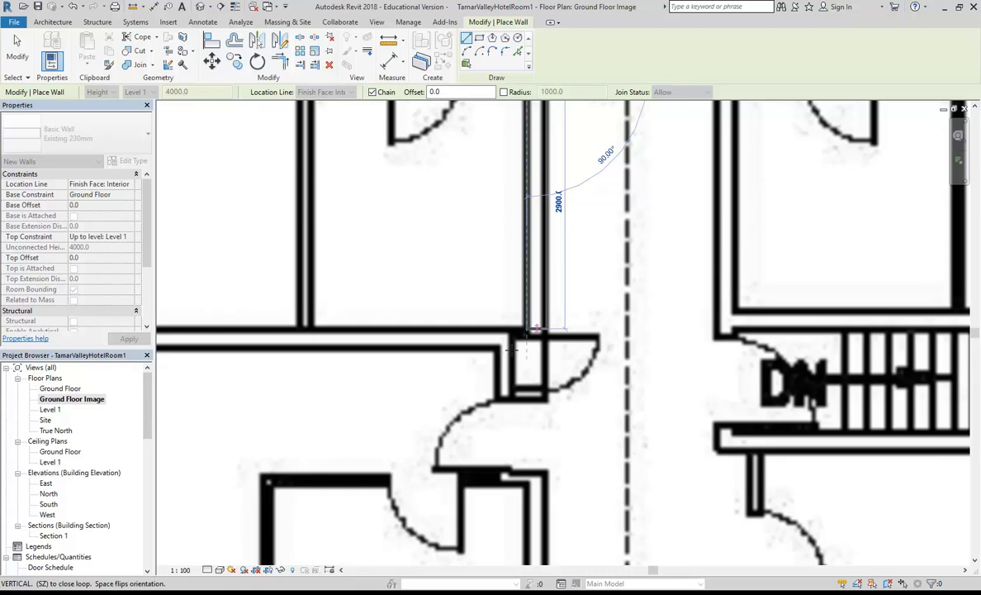
middle_click_drag(557, 324, 768, 329)
scroll(638, 315, "down", 3)
scroll(624, 322, "up", 3)
scroll(768, 329, "up", 3)
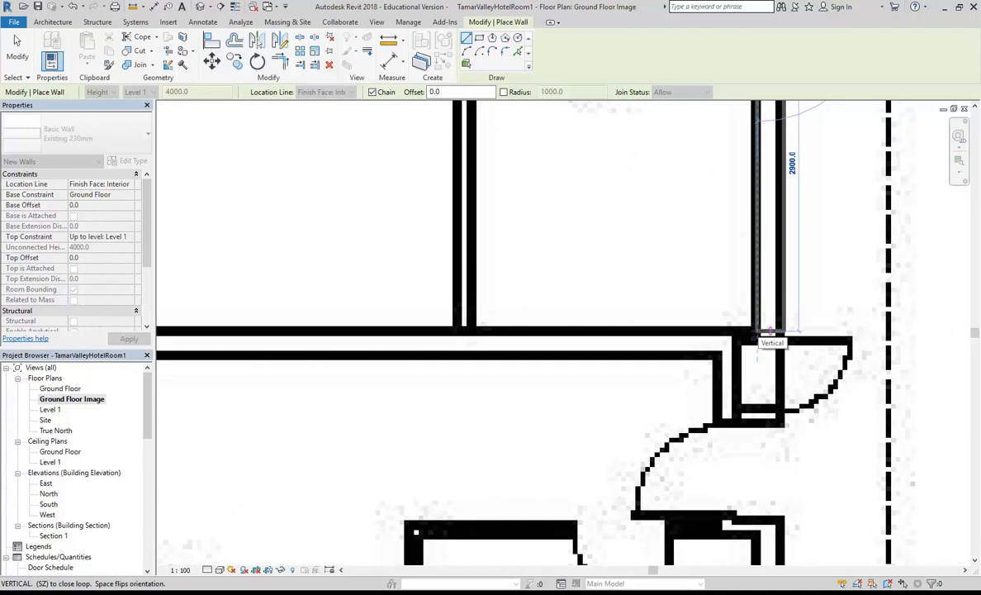
left_click(768, 331)
- Close the room with a horizontal wall along its lower edge to the left outer wall, and end the wall chain
scroll(692, 285, "down", 3)
scroll(692, 285, "up", 3)
scroll(555, 285, "up", 5)
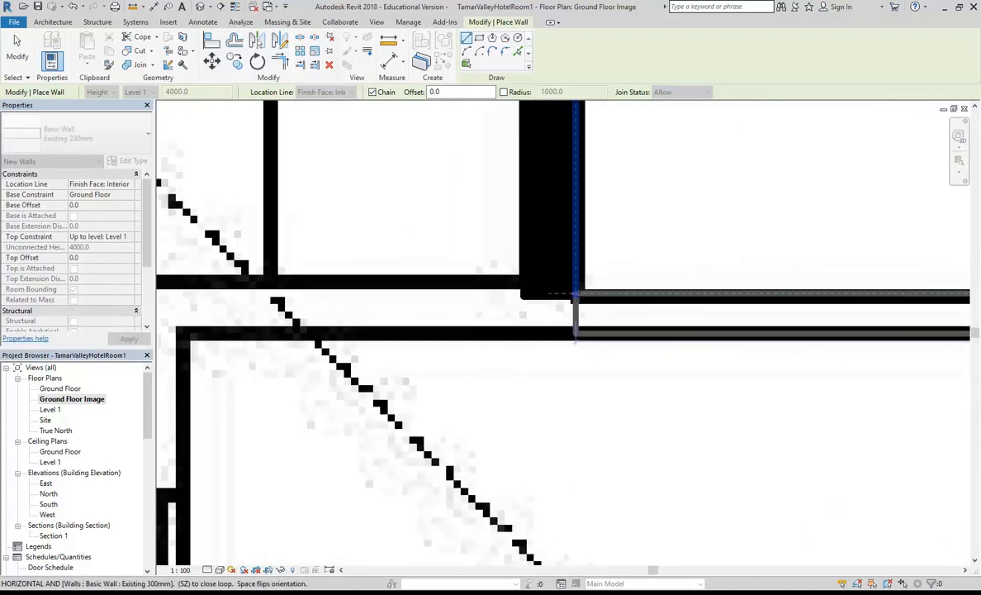
left_click(550, 296)
right_click(580, 210)
left_click(628, 216)
- Set the view's detail level to Fine and its visual style to Wireframe so the image shows through the walls
scroll(669, 228, "up", 2)
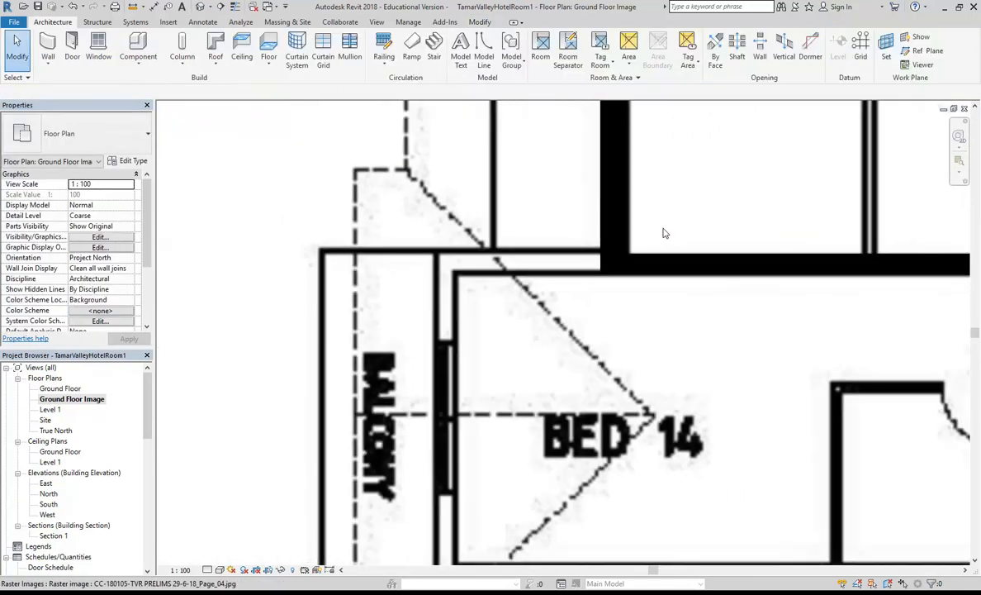
scroll(674, 228, "down", 3)
middle_click_drag(636, 252, 572, 357)
scroll(576, 413, "up", 3)
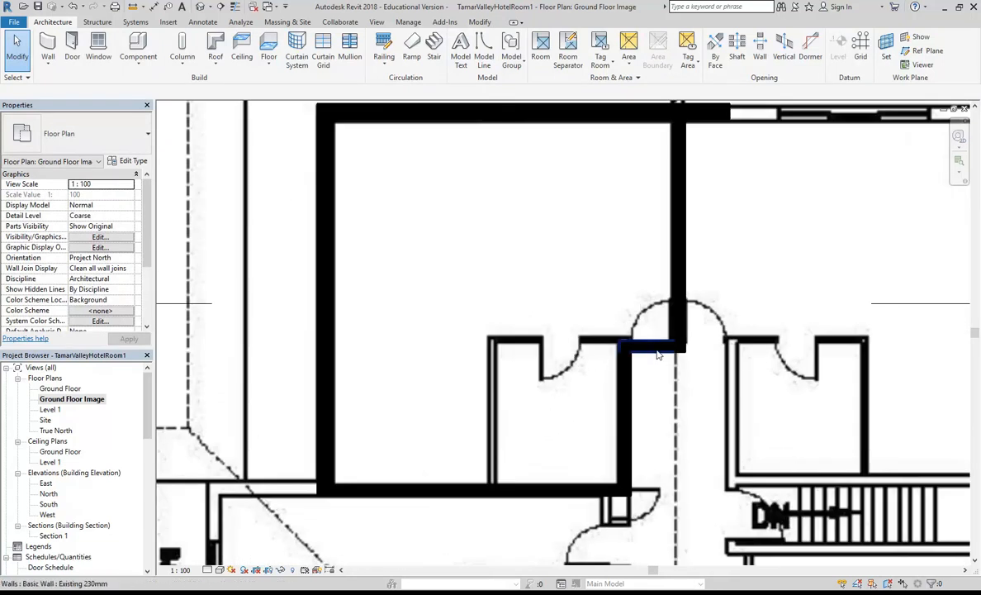
scroll(632, 326, "up", 2)
scroll(615, 309, "up", 2)
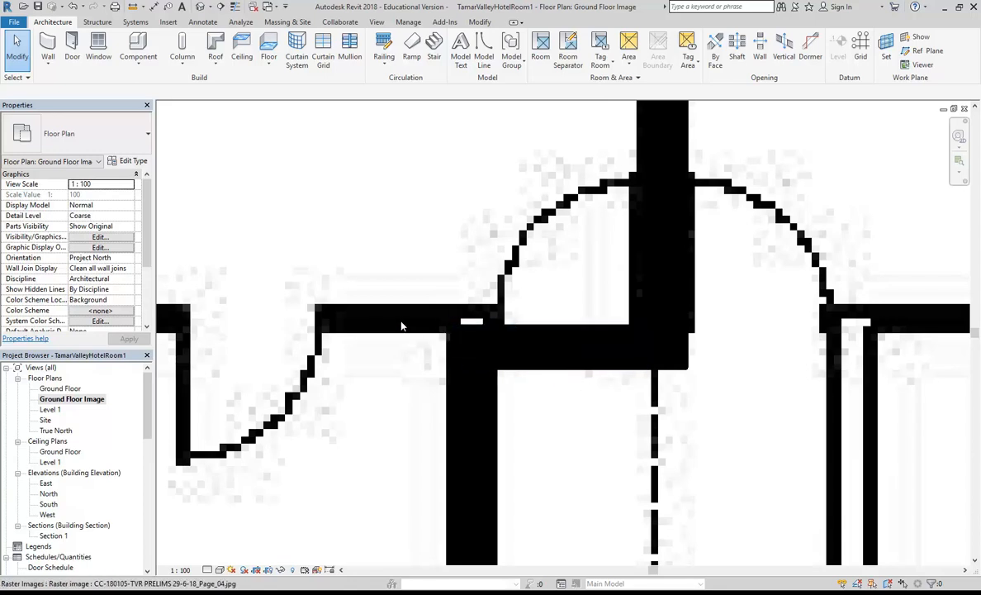
left_click(209, 569)
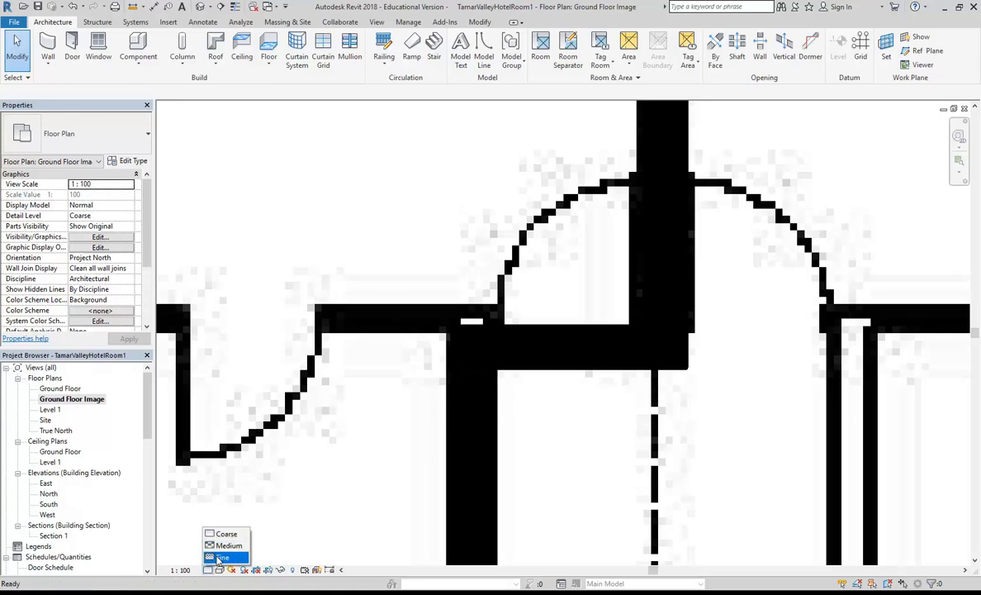
left_click(222, 558)
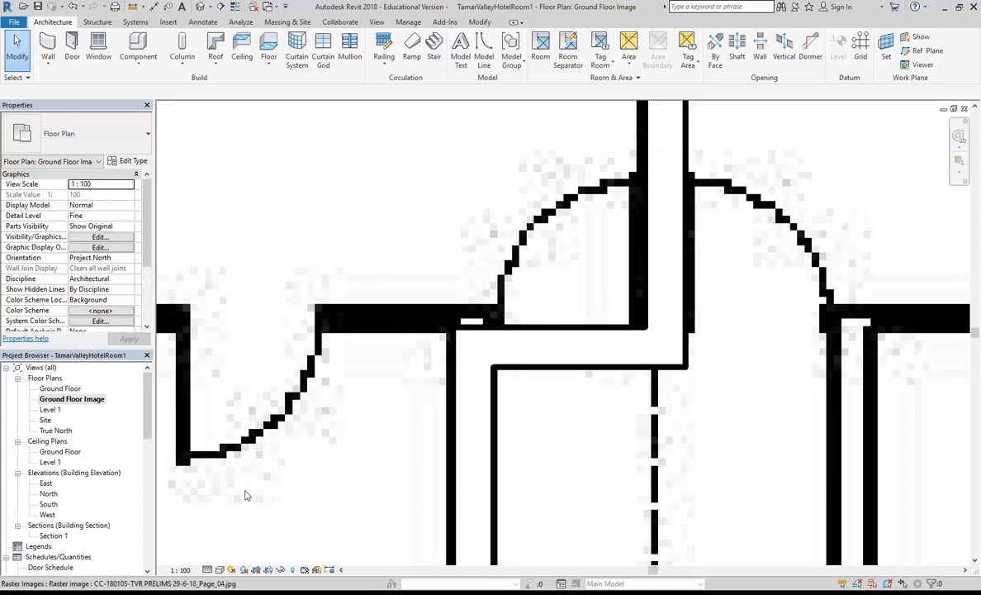
left_click(220, 569)
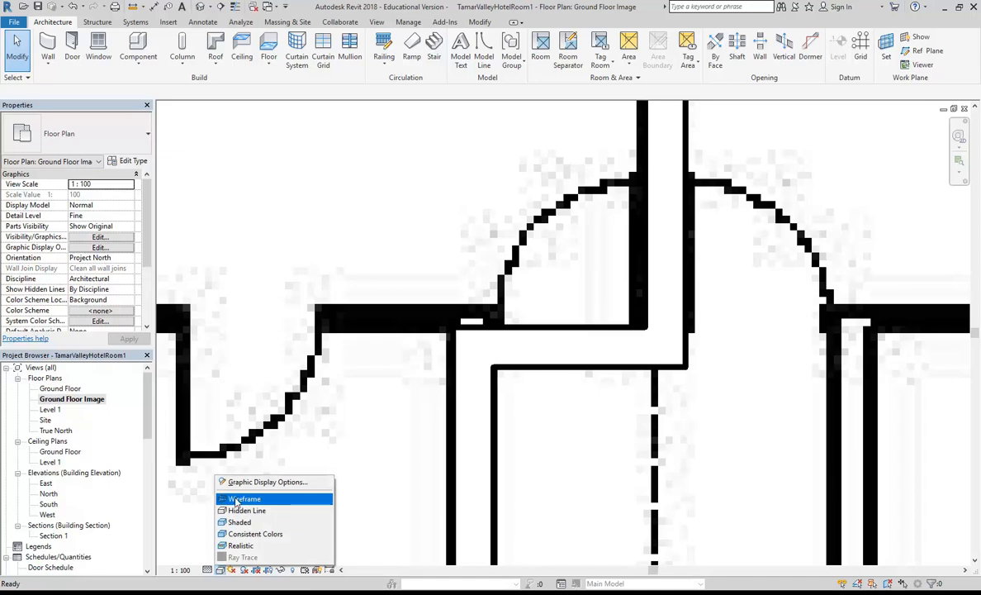
left_click(240, 499)
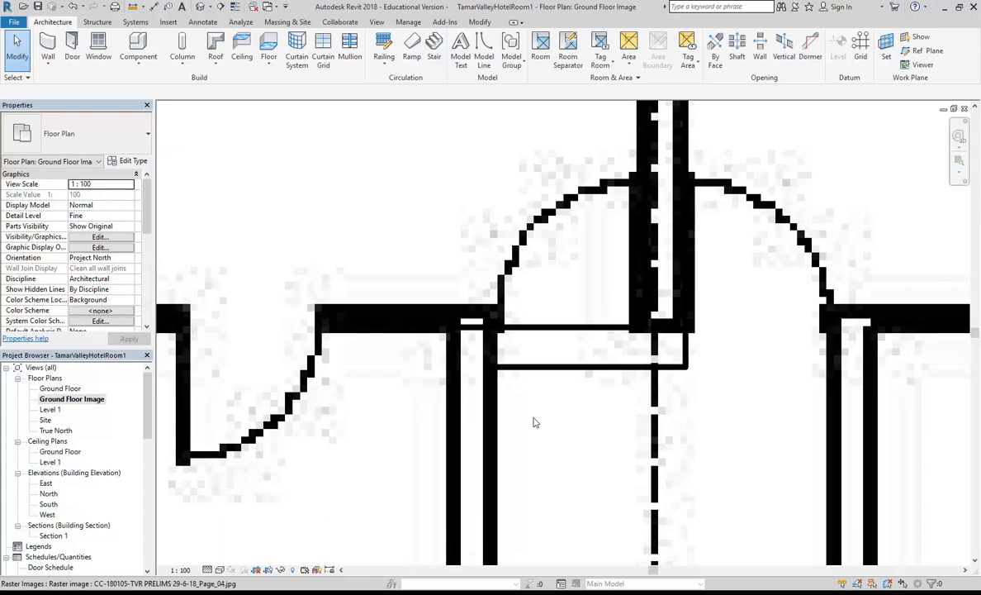
- Nudge the short wall across the room entrance upward to line up with the bathroom's upper wall on the image, and deselect it
left_click(563, 329)
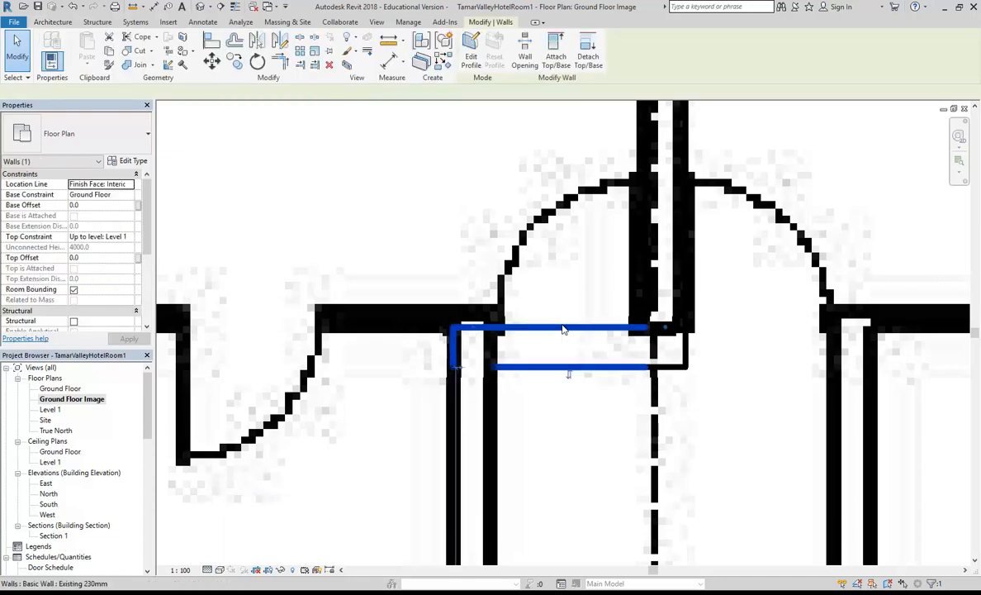
key("Up")
key("Up")
key("Up")
key("Up")
key("Up")
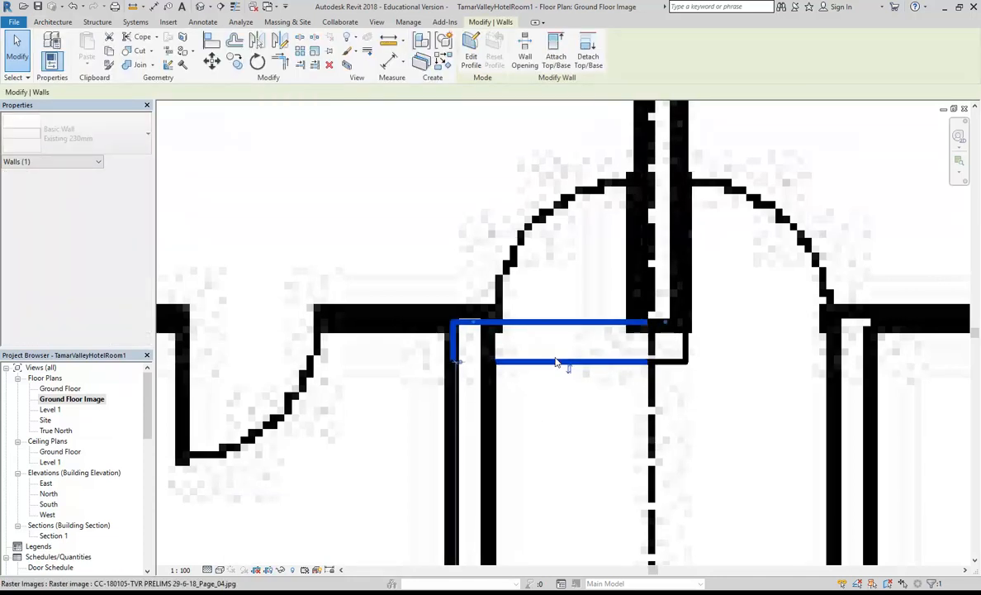
key("Up")
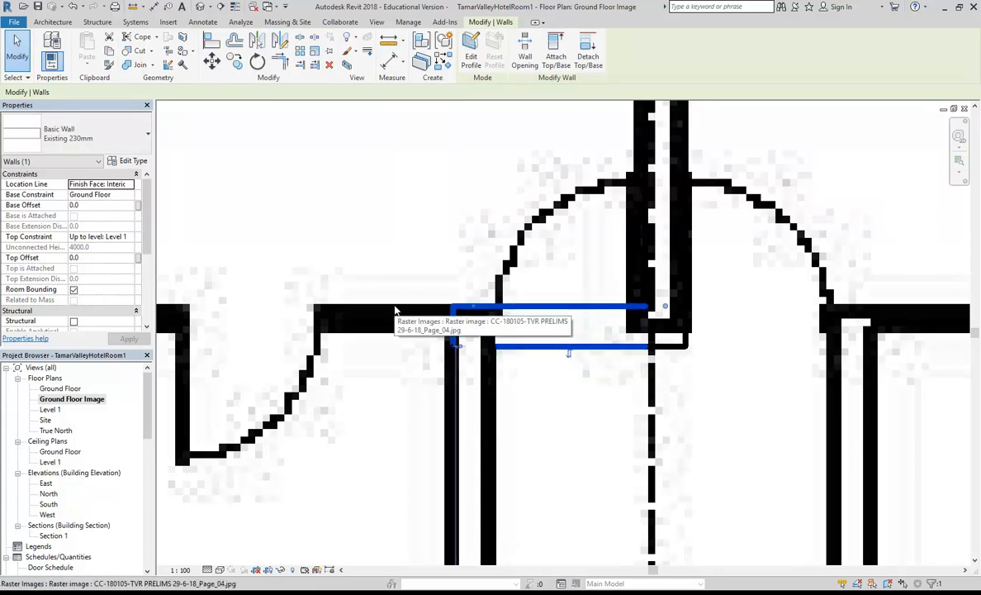
scroll(395, 309, "down", 5)
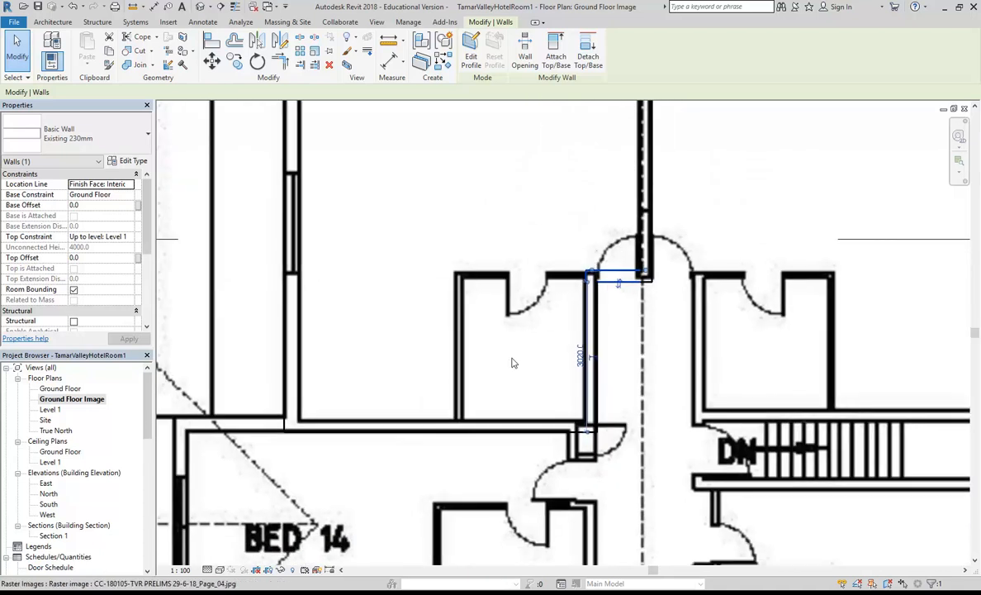
key("Escape")
middle_click_drag(546, 378, 564, 396)
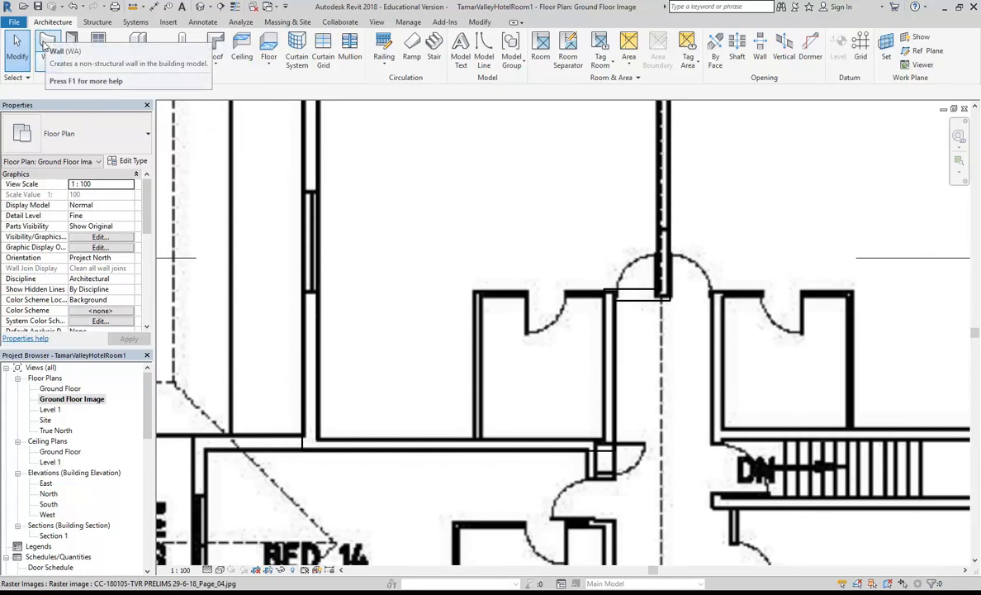
- Start a new wall and duplicate the Existing 230mm wall type as Existing 100mm
left_click(45, 46)
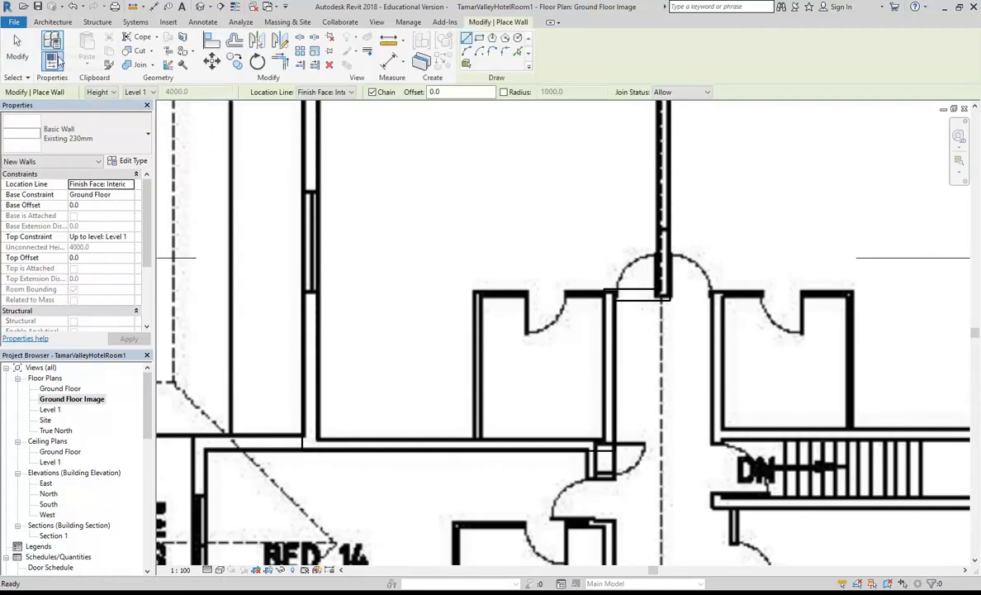
left_click(120, 142)
scroll(72, 236, "up", 2)
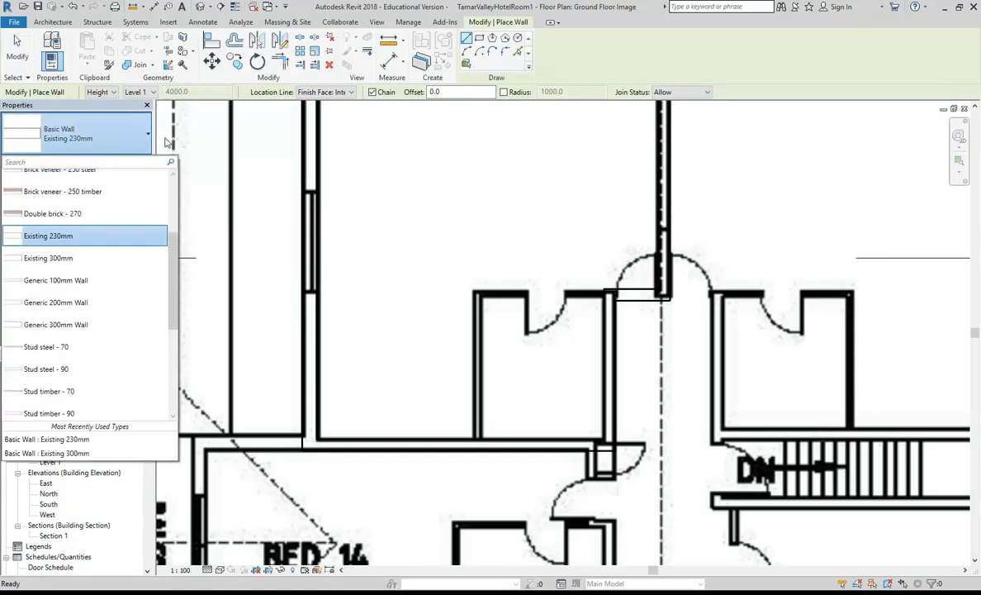
left_click(617, 50)
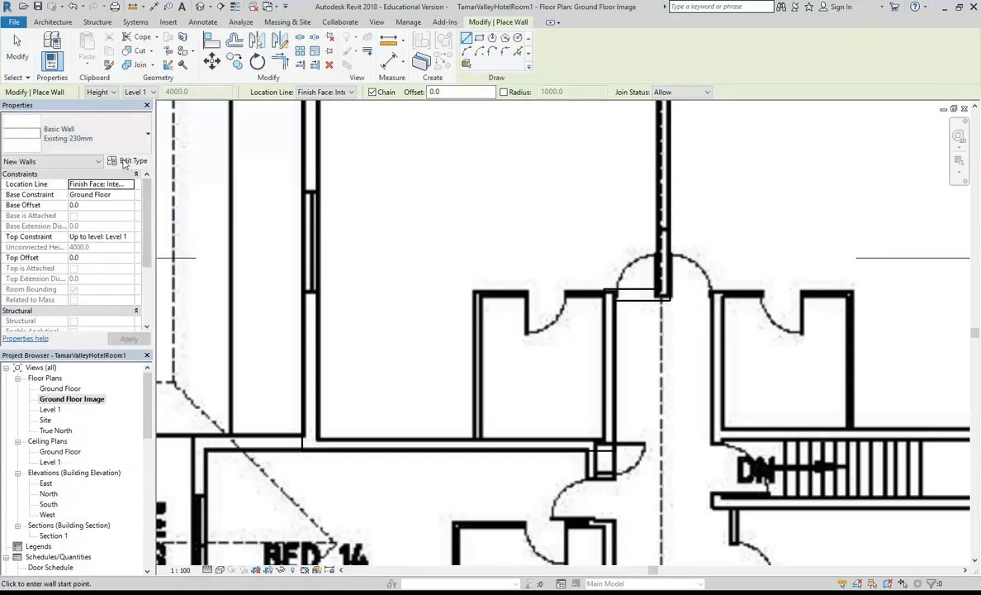
left_click(123, 161)
left_click(592, 170)
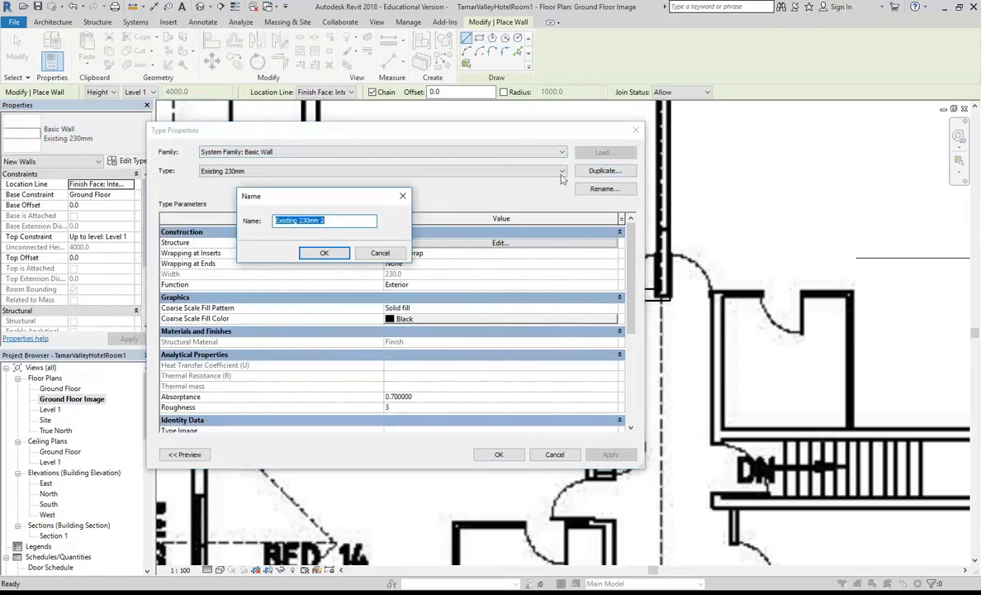
left_click(330, 220)
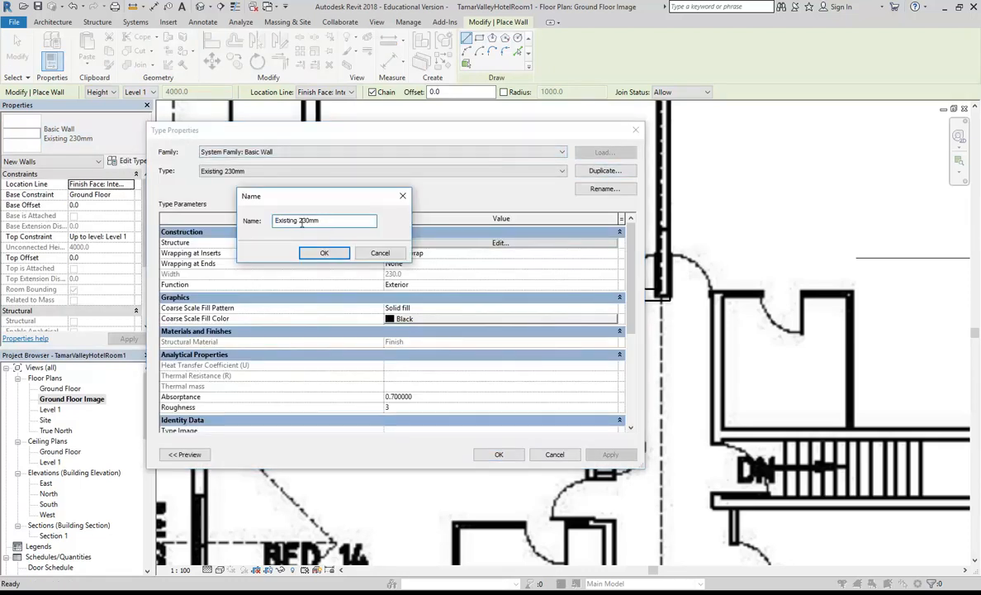
key("BackSpace")
type("10")
left_click(315, 256)
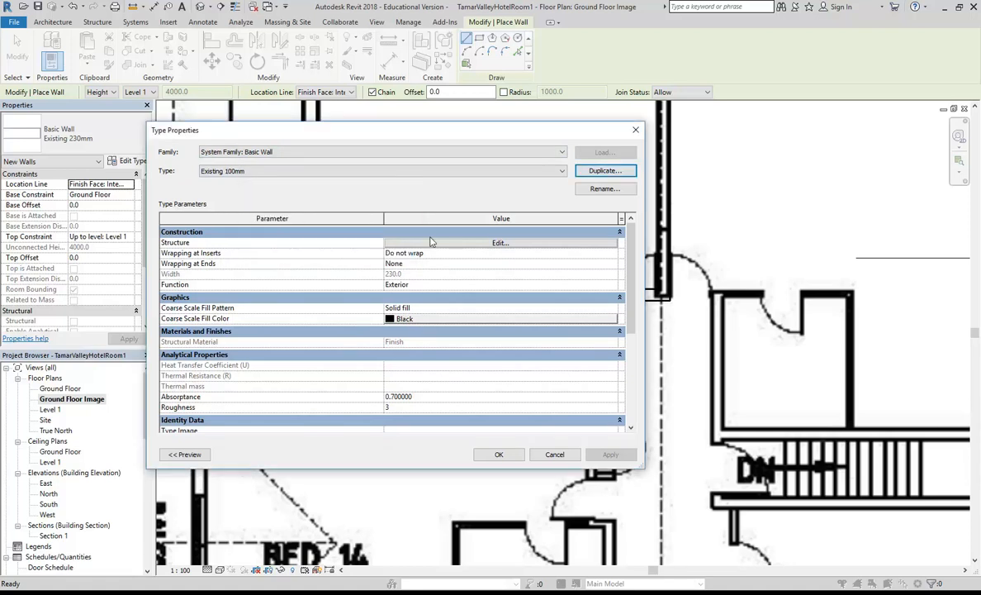
- Set the structure layer thickness of the Existing 100mm wall type to 100 mm and accept the type changes
left_click(426, 240)
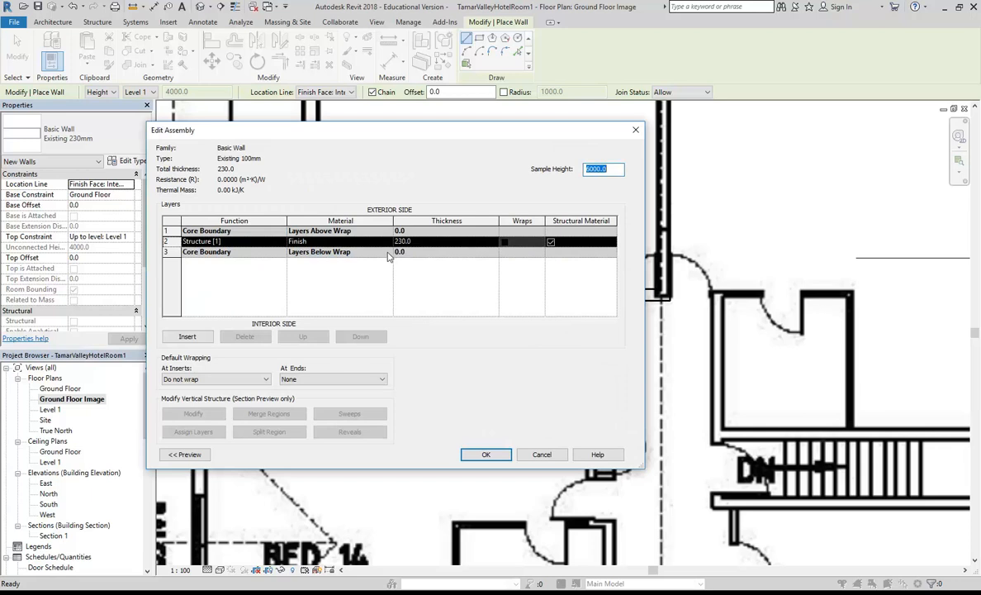
left_click(428, 241)
type("100")
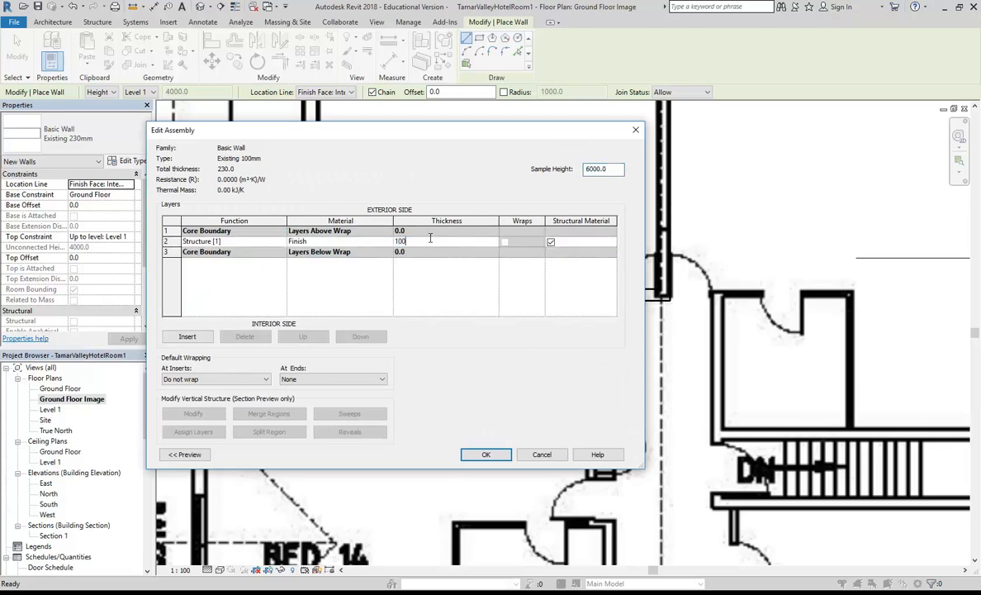
left_click(485, 455)
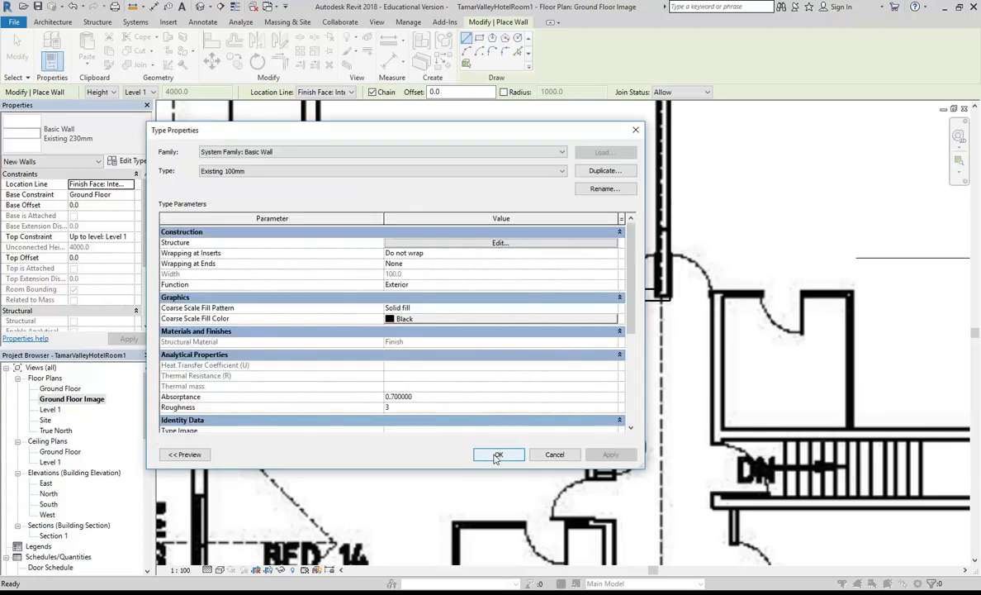
left_click(498, 455)
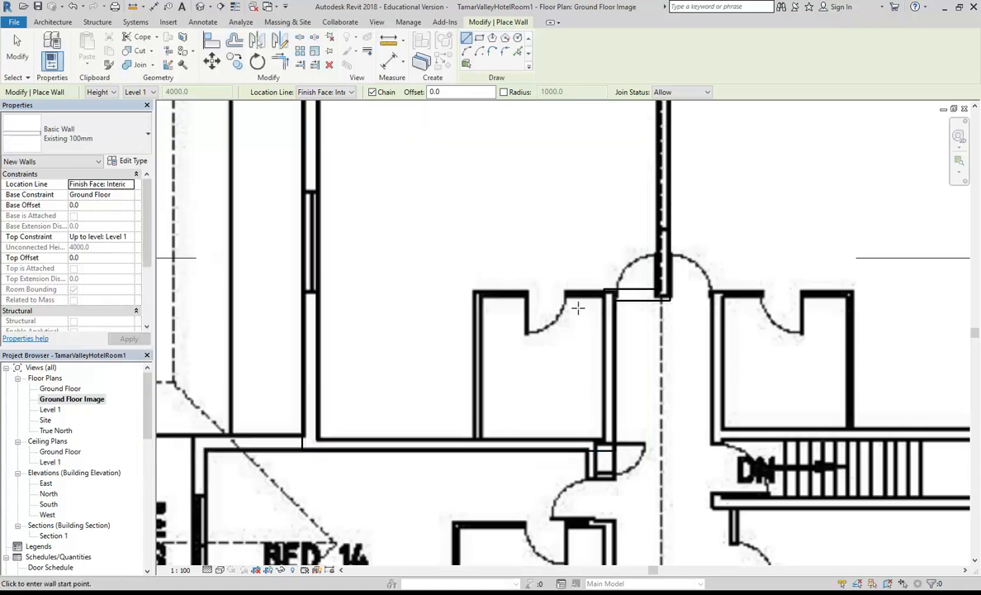
- Trace the bathroom's upper wall about 2640 mm left from the corridor-side wall and its left wall down to the room's lower wall, ending the chain
scroll(578, 308, "up", 5)
left_click(611, 193)
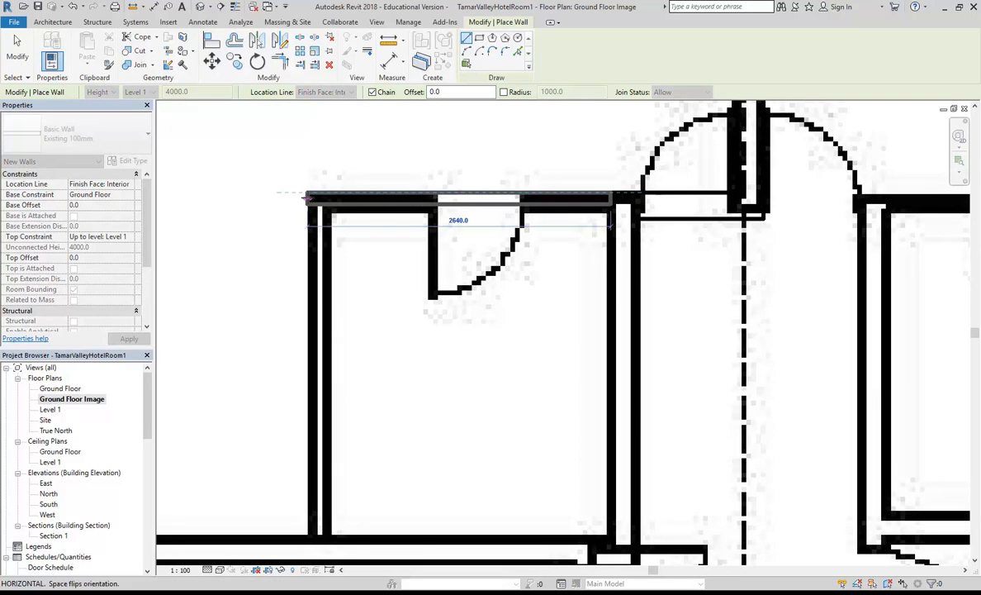
left_click(310, 195)
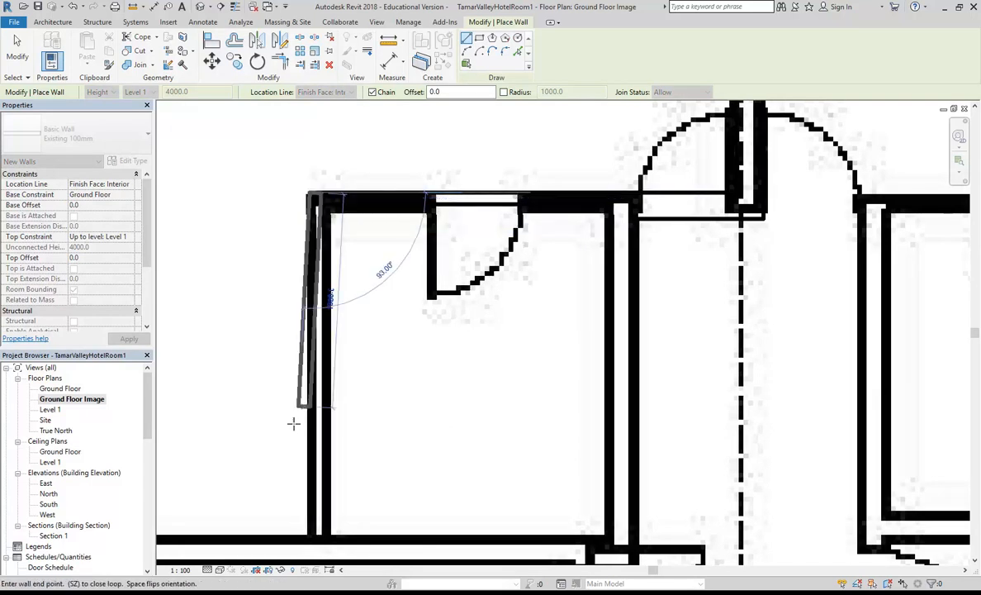
left_click(310, 540)
scroll(289, 331, "down", 4)
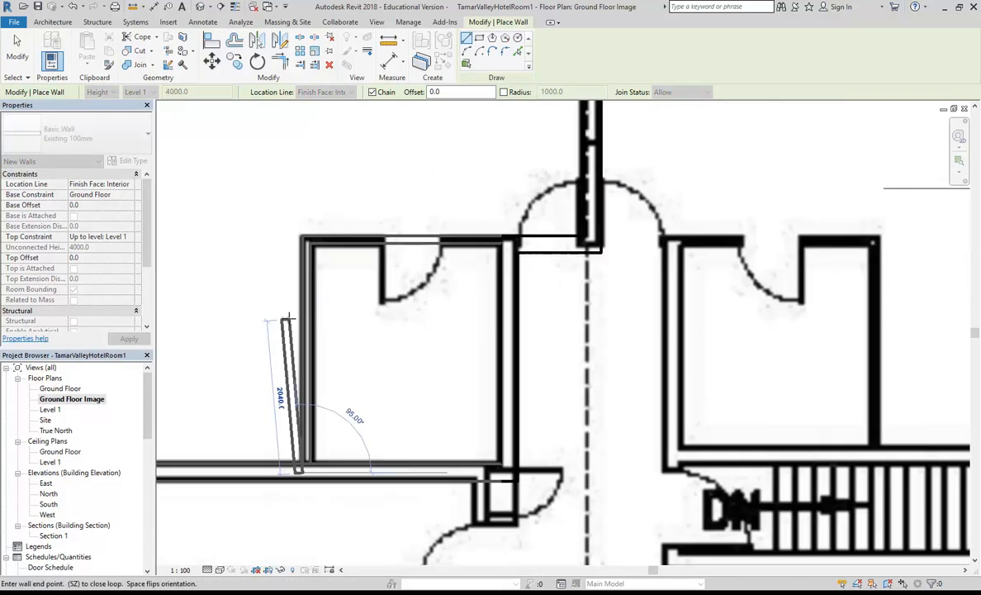
key("Escape")
key("Escape")
- Examine how the bathroom's new left wall lines up with the plan image, and review the traced room
scroll(330, 351, "up", 6)
left_click(297, 357)
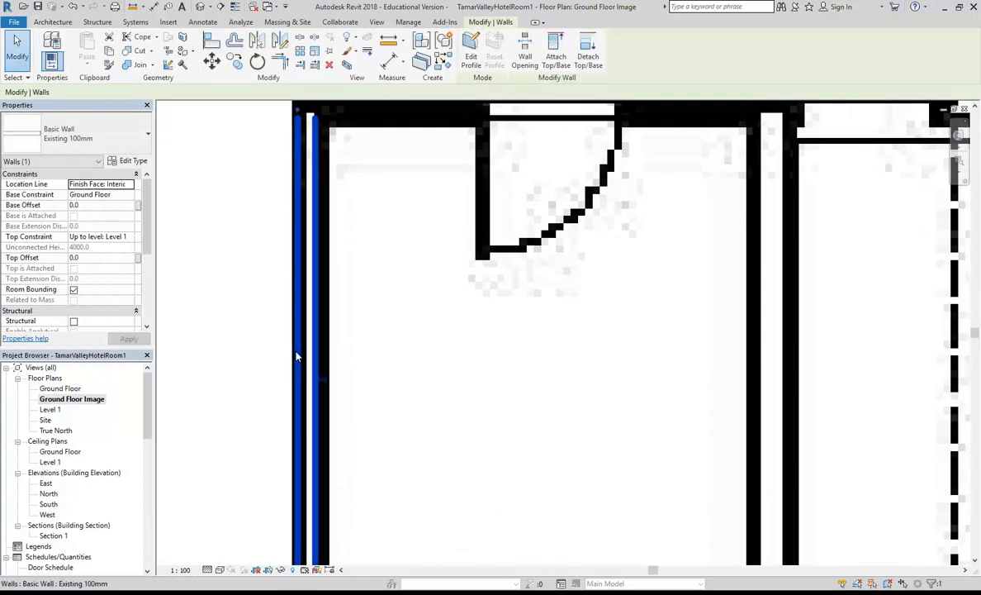
scroll(297, 357, "down", 5)
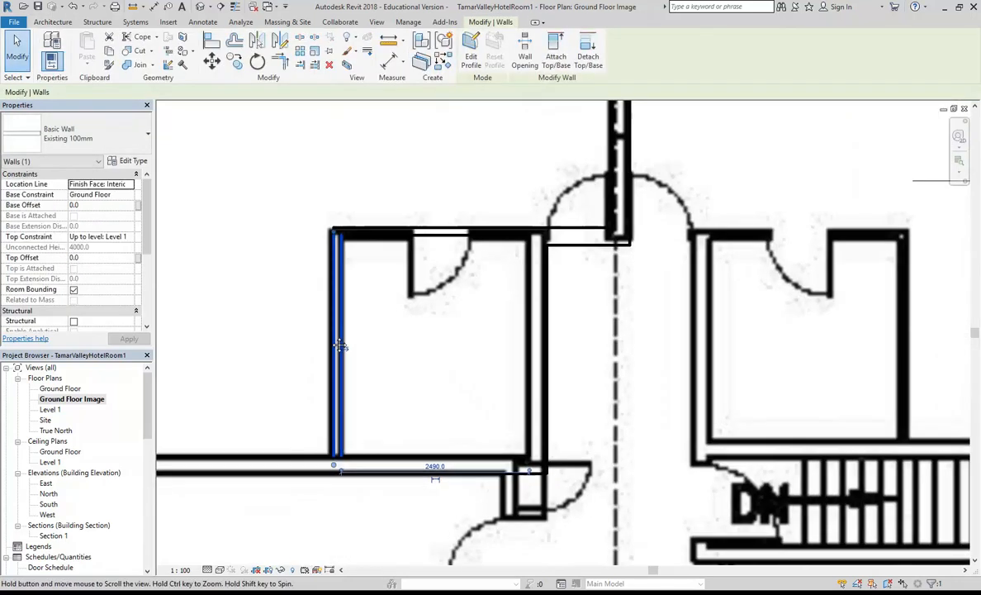
scroll(285, 296, "up", 1)
left_click(344, 317)
scroll(423, 366, "down", 4)
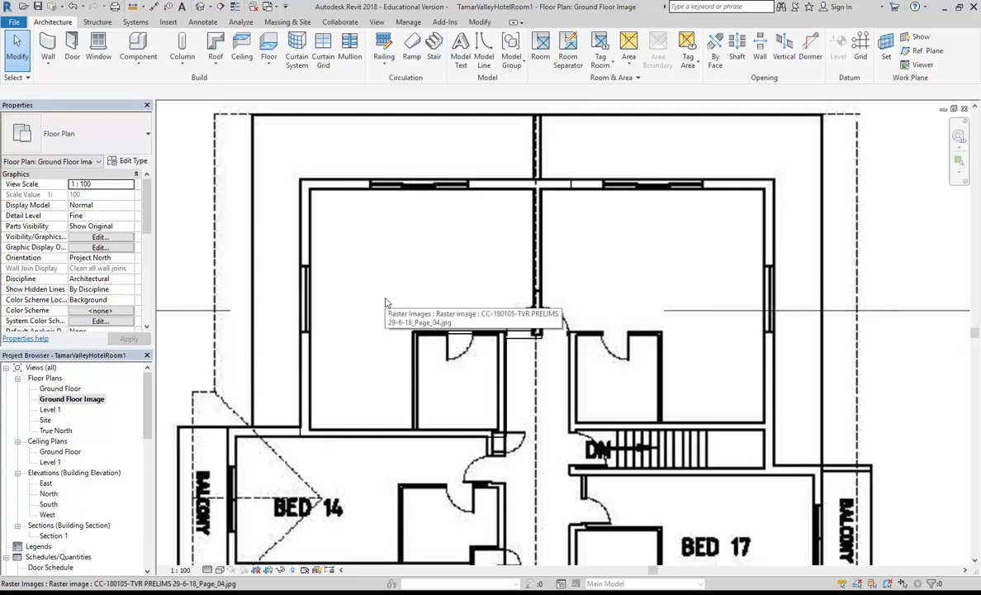
scroll(385, 302, "up", 3)
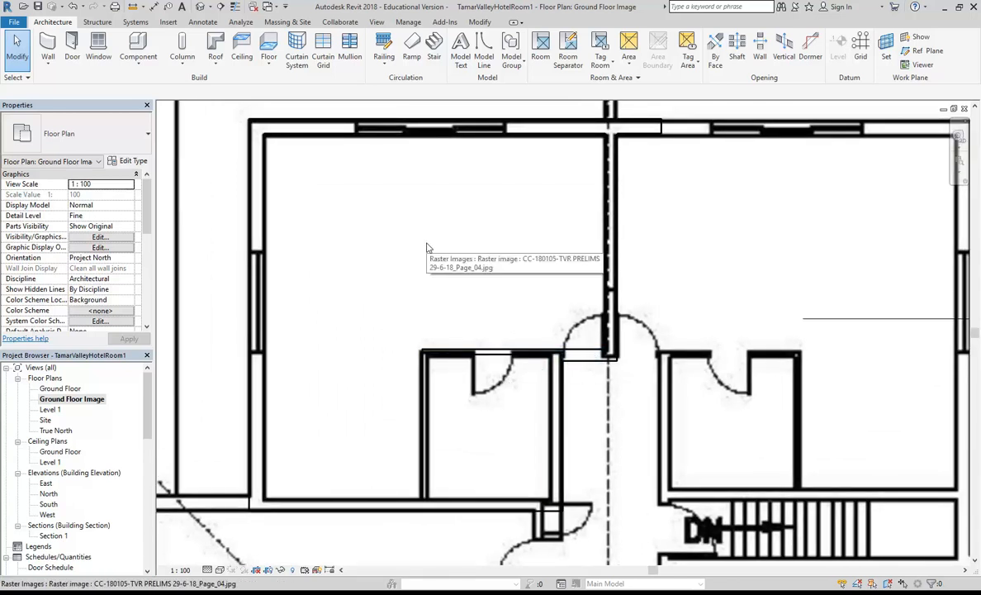
- Start placing a door and browse for a family to load in the EDU_DC_InteriorDesign folder on the StudentResources drive
middle_click_drag(428, 247, 448, 262)
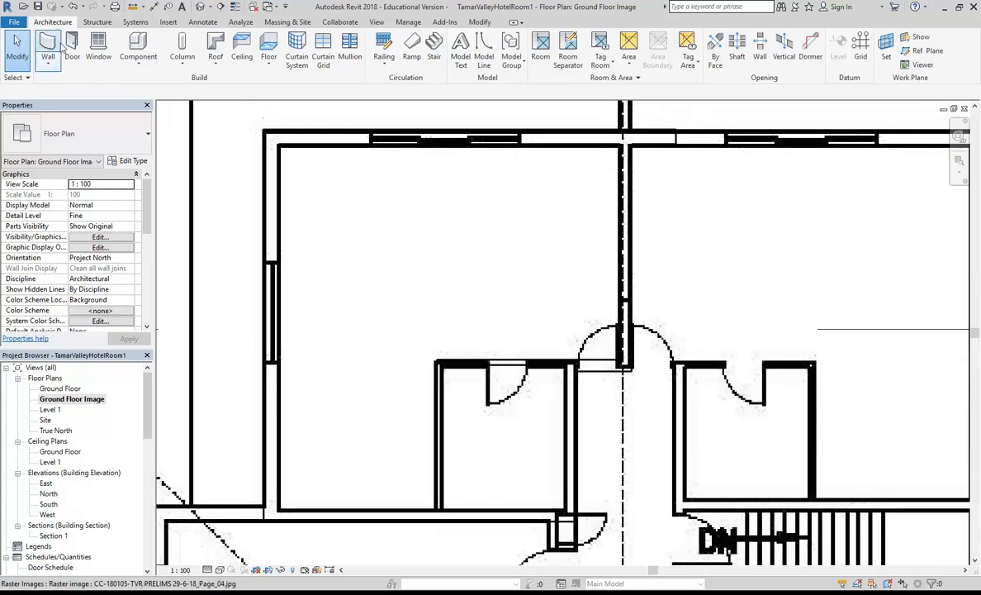
left_click(71, 43)
left_click(78, 137)
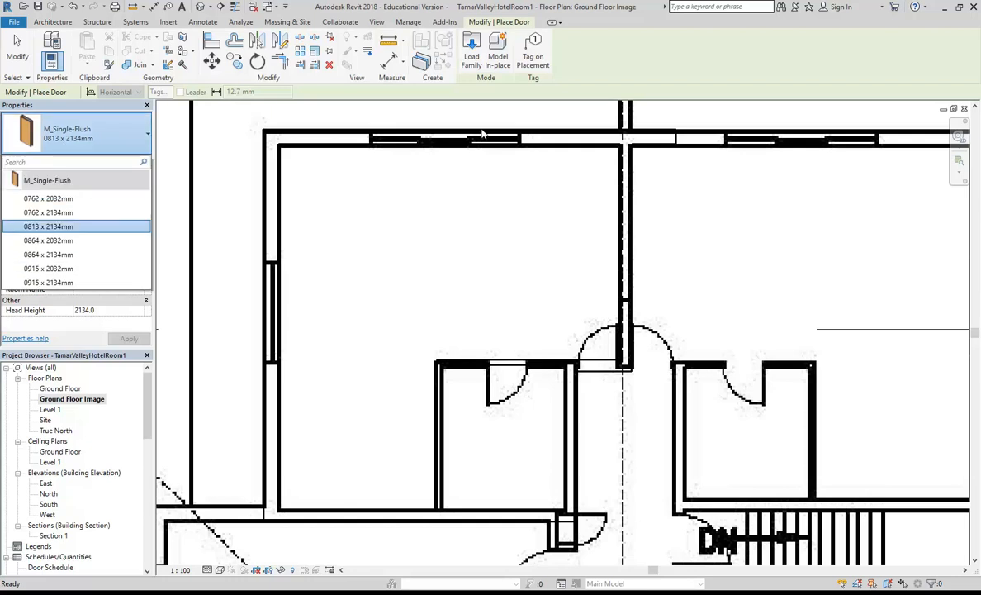
left_click(471, 51)
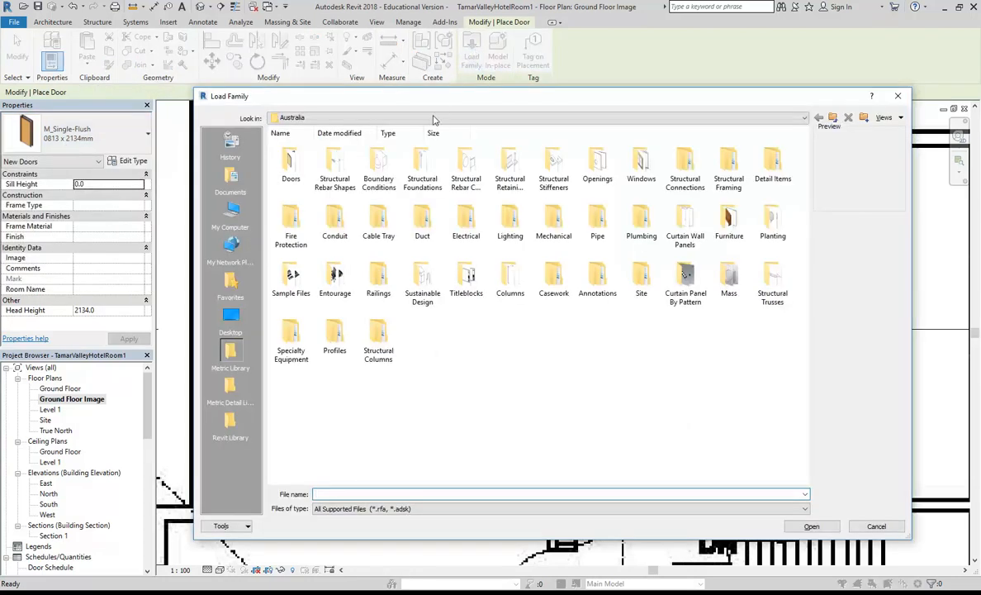
left_click(433, 118)
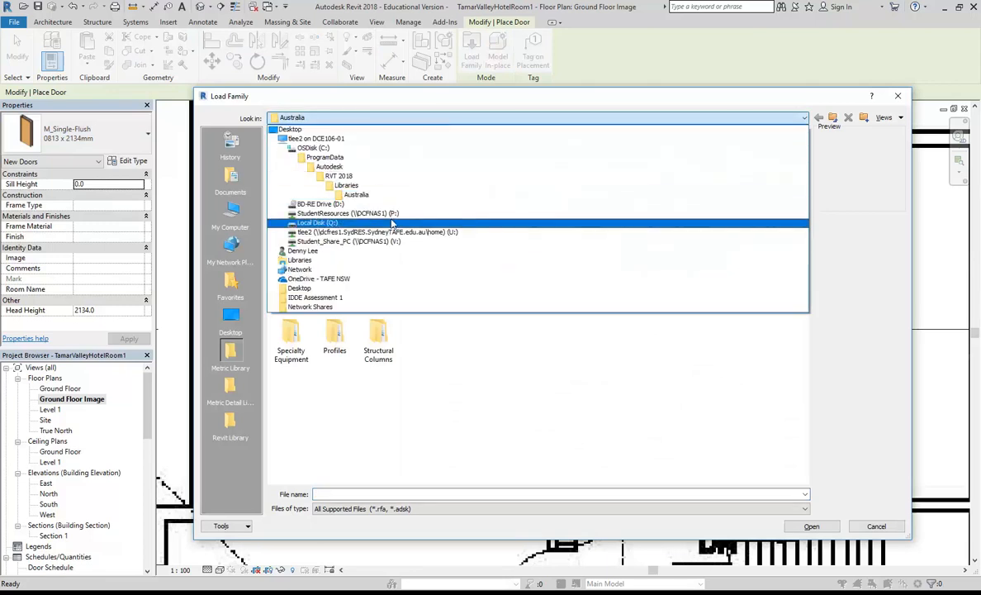
left_click(393, 213)
double_click(334, 168)
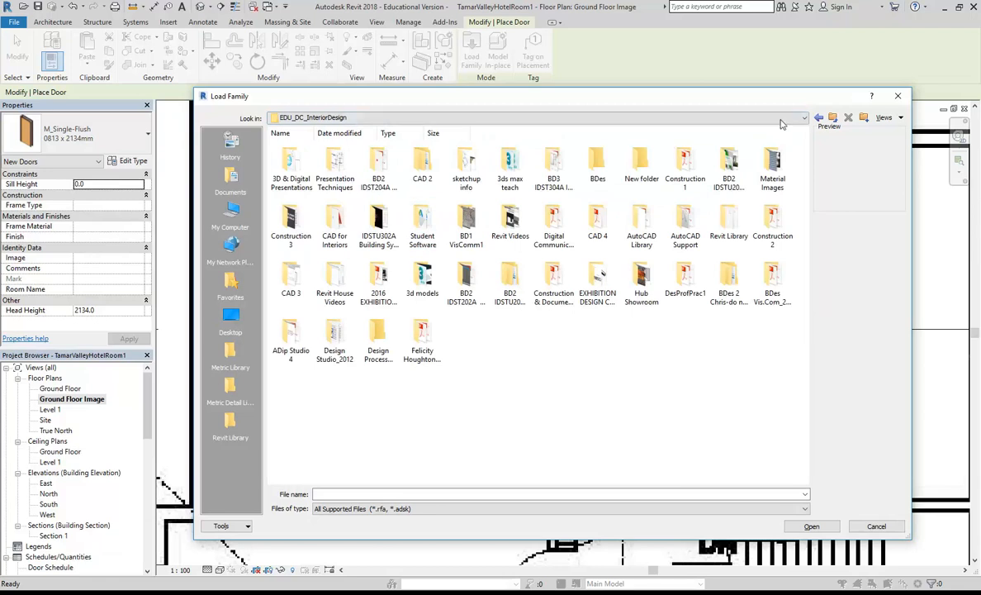
- Permanently delete the stray computer shortcut from the root of the StudentResources drive
left_click(818, 118)
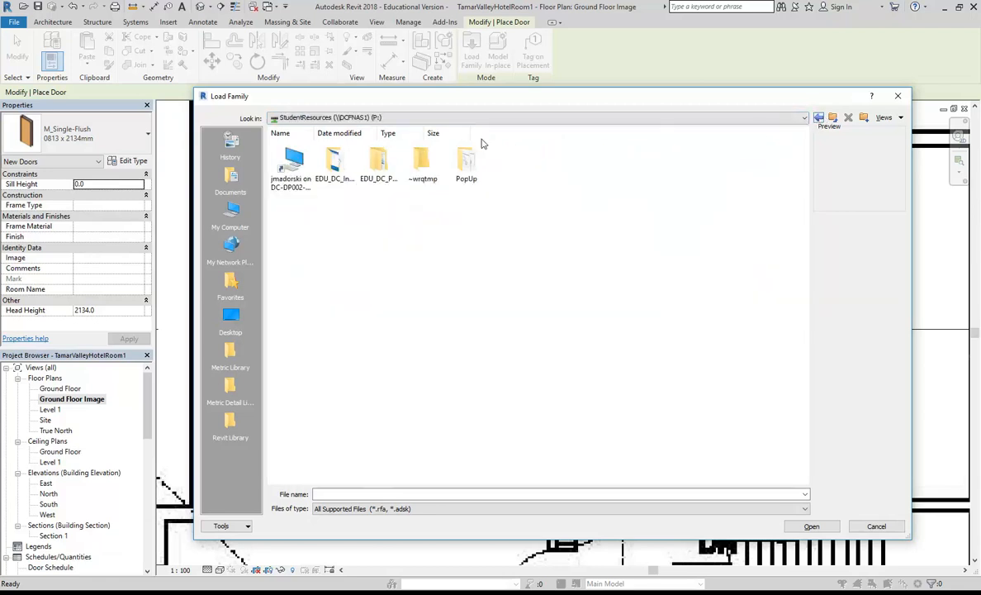
double_click(285, 168)
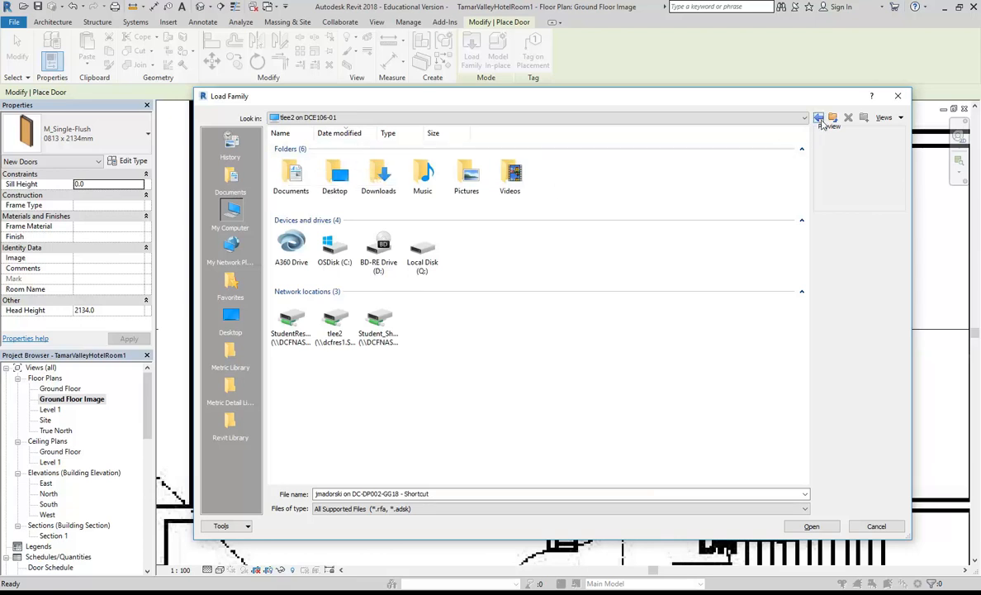
left_click(819, 119)
right_click(294, 189)
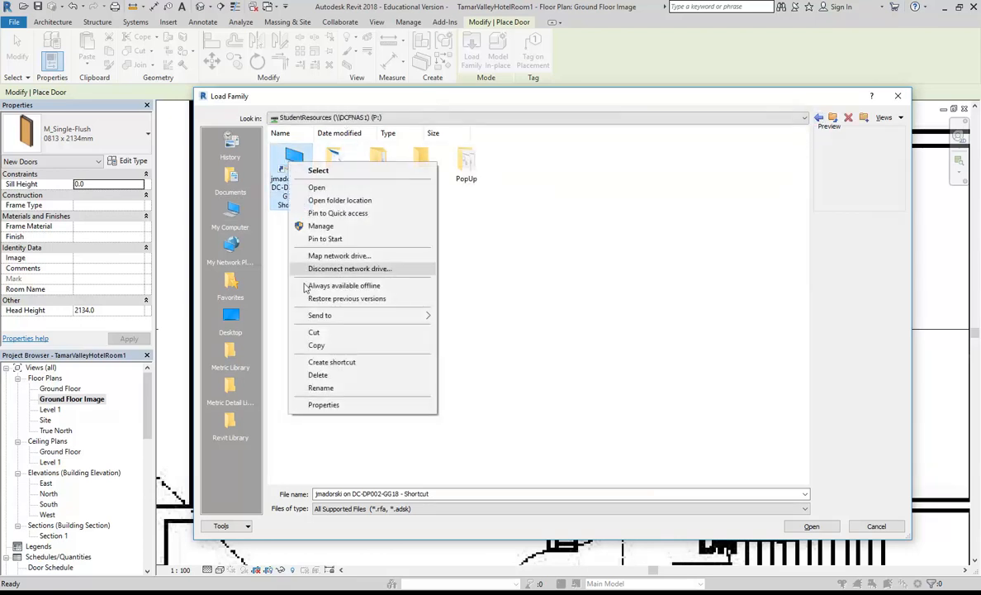
left_click(319, 374)
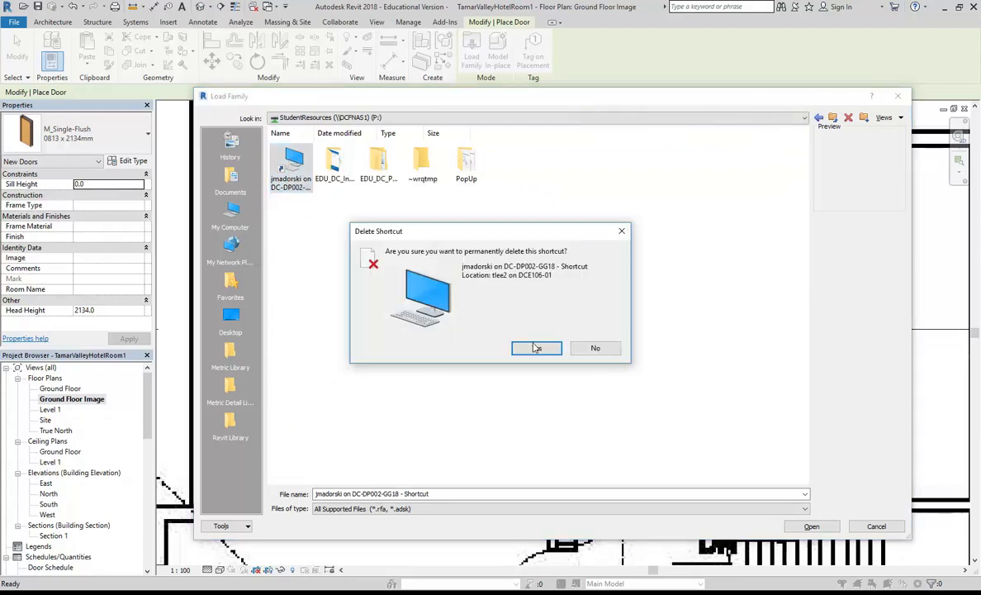
left_click(535, 348)
- Reopen the EDU_DC_InteriorDesign folder and sort its contents by name
double_click(289, 165)
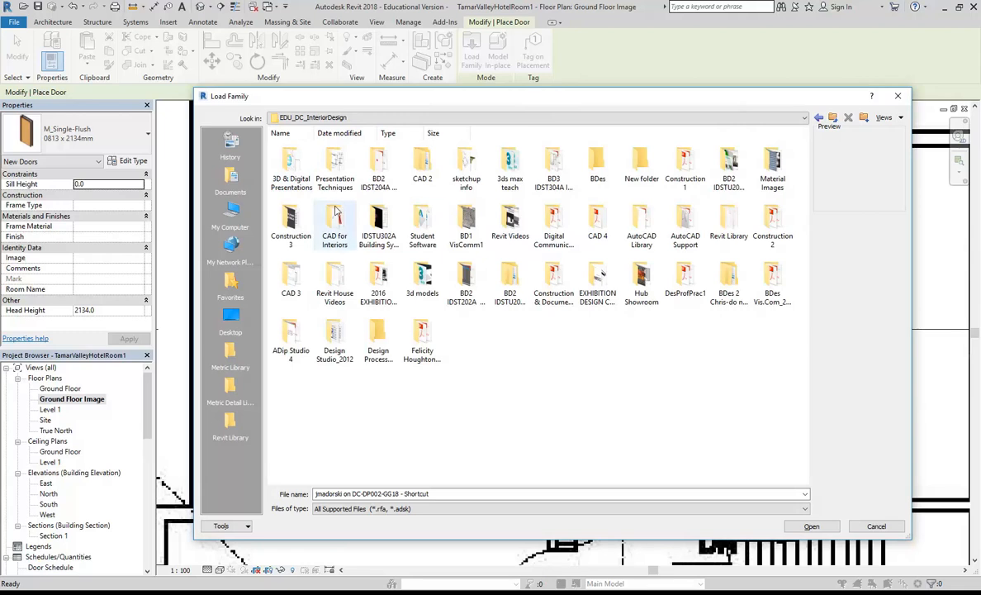
double_click(287, 168)
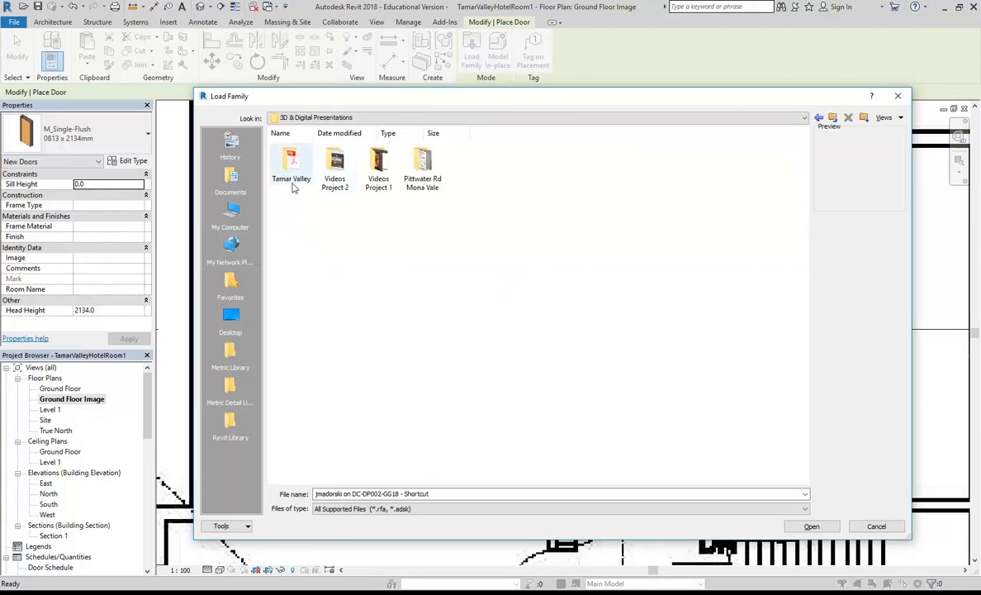
left_click(818, 118)
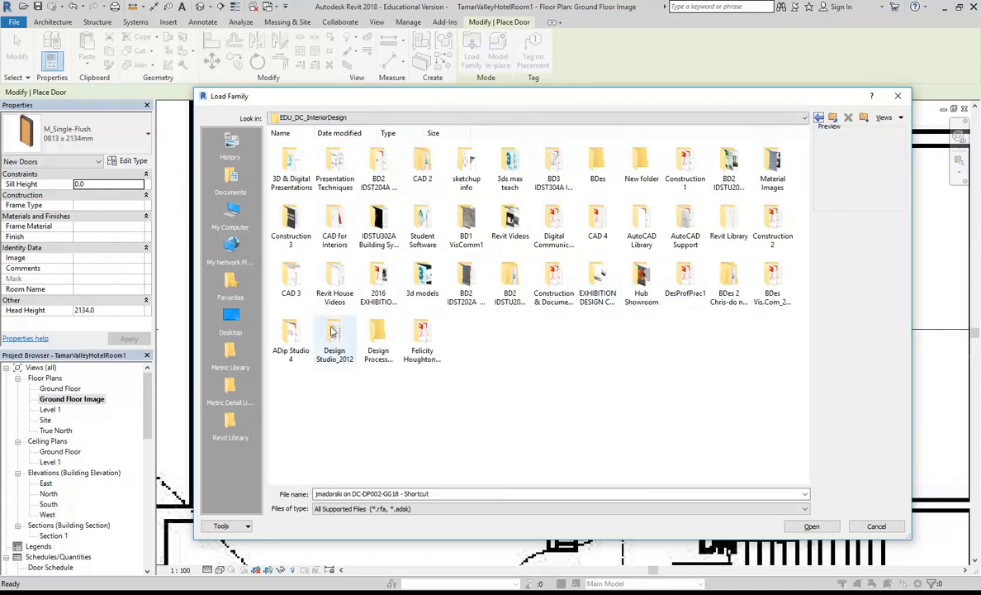
right_click(556, 366)
mouse_move(587, 382)
left_click(692, 385)
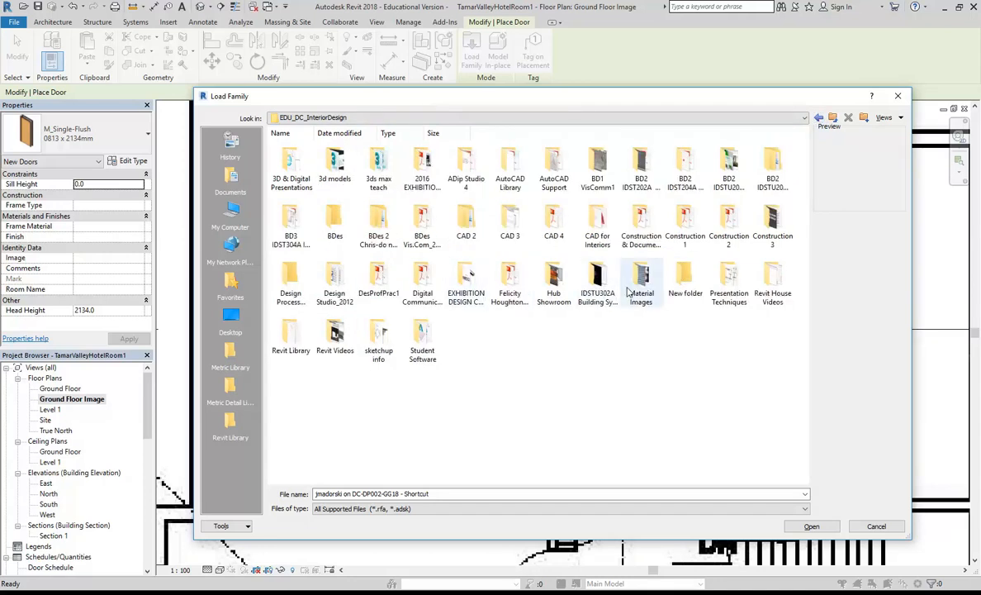
- Load the CC_Single-Flush-No-Architrave door family from the Doors folder of the Revit Library
double_click(296, 342)
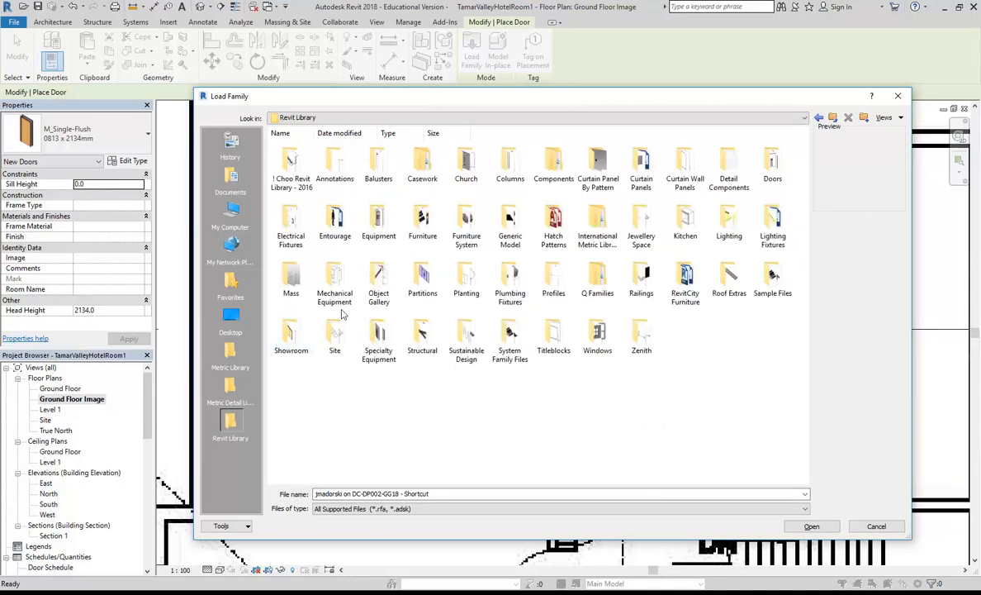
double_click(771, 165)
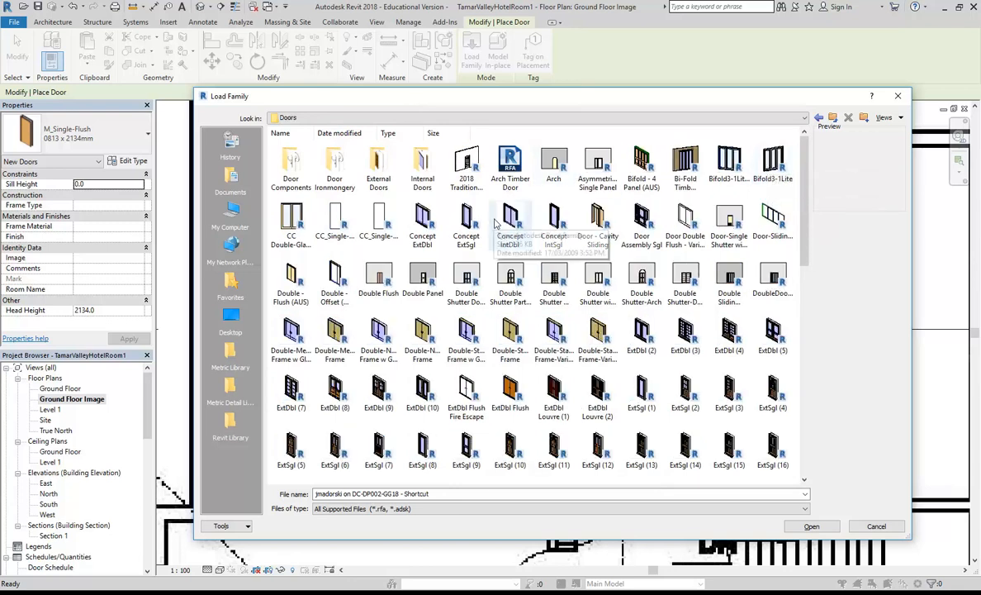
left_click(341, 221)
left_click(373, 218)
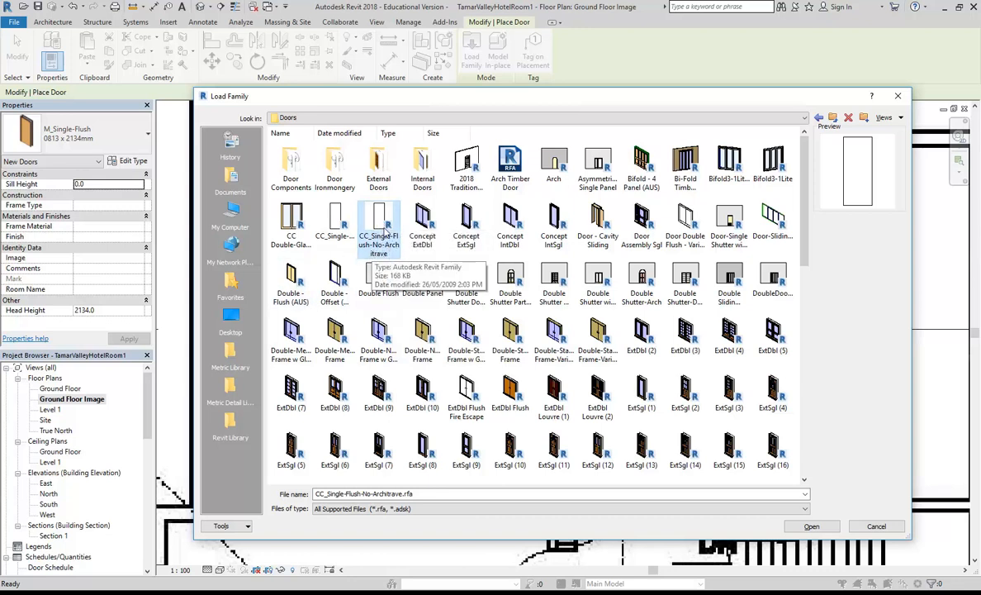
double_click(381, 224)
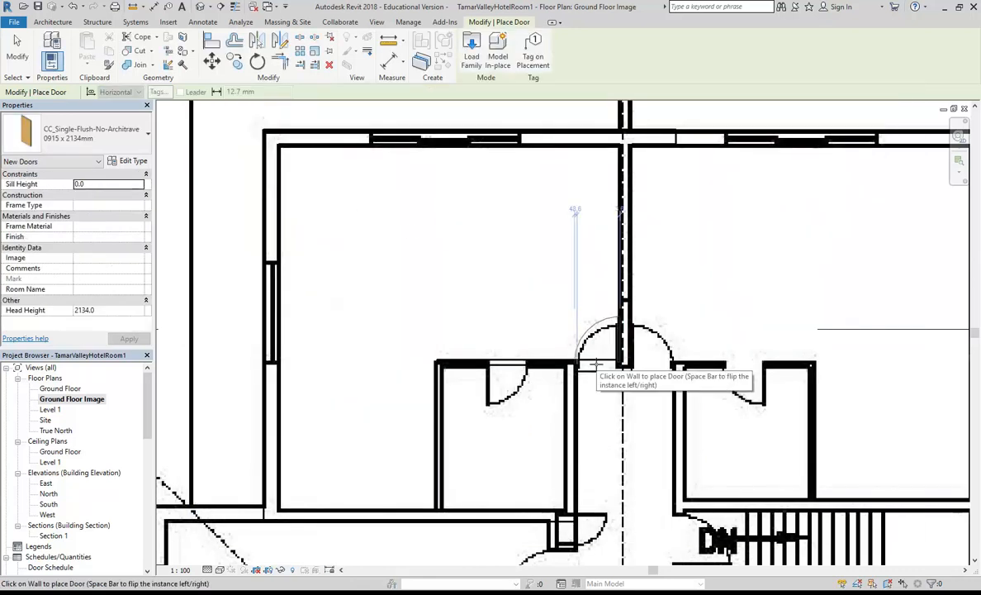
- Place a CC_Single-Flush-No-Architrave 0813 x 2134mm door at the room entrance, aligned with the door in the floor plan image
scroll(596, 363, "up", 2)
middle_click_drag(448, 350, 471, 332)
left_click(118, 137)
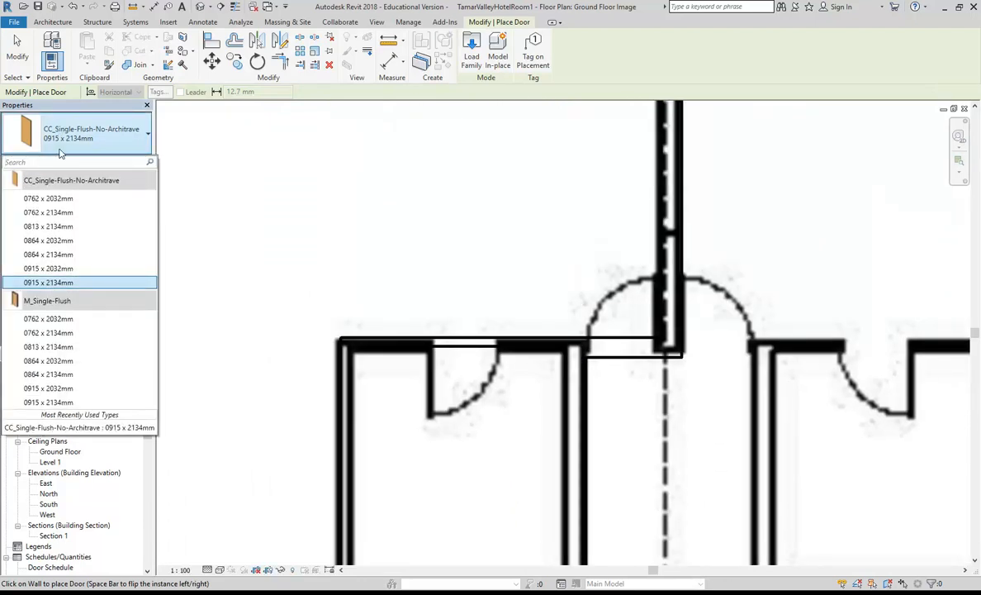
left_click(53, 228)
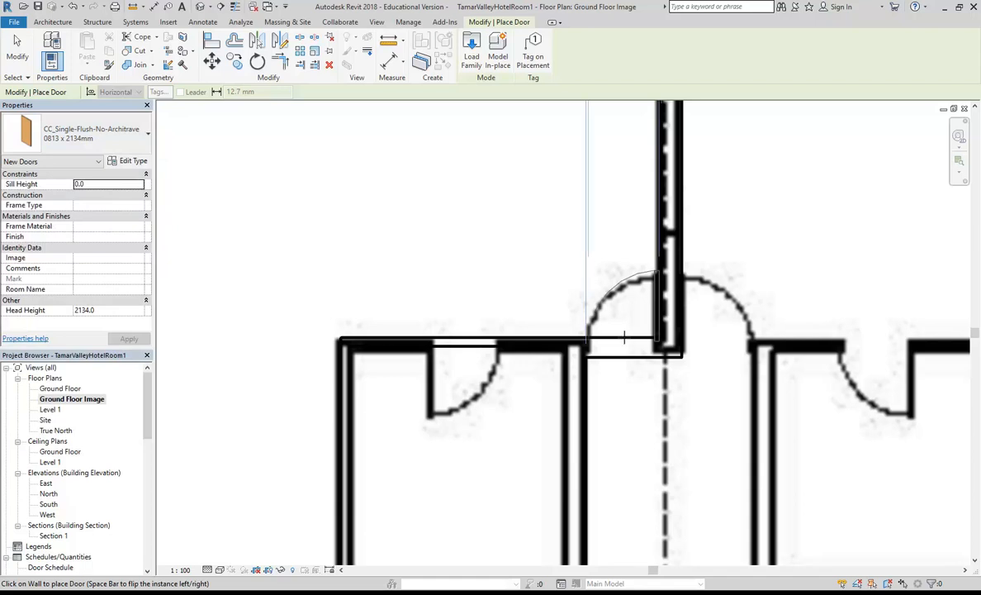
scroll(626, 337, "up", 1)
scroll(621, 337, "up", 1)
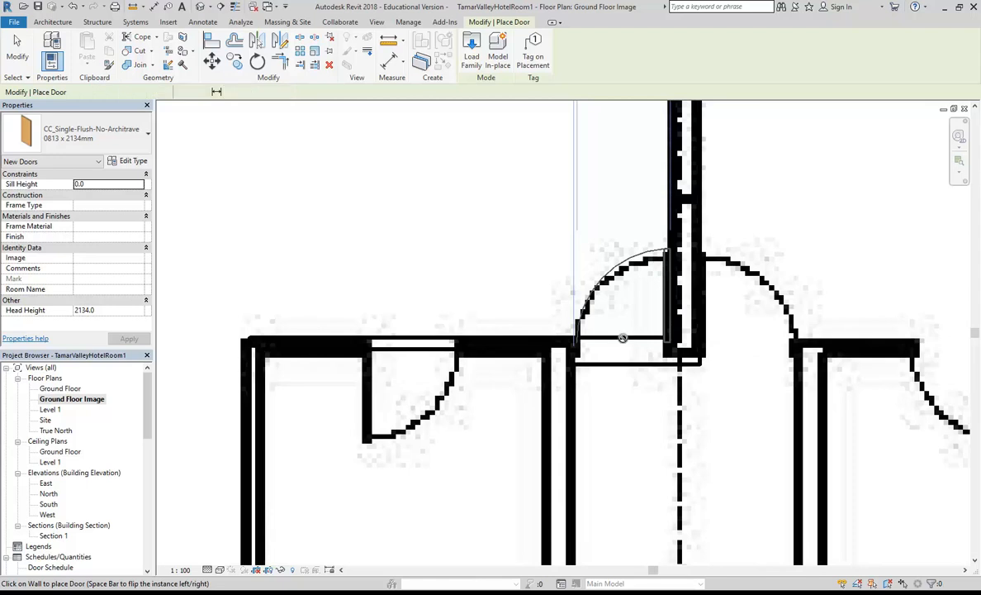
left_click(623, 337)
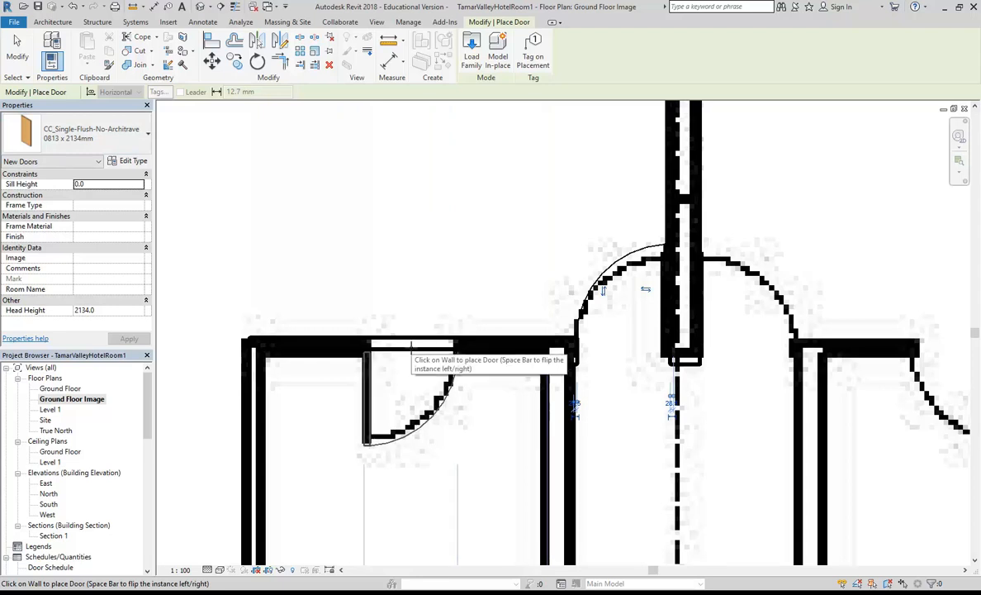
- Place another 0813 x 2134mm flush door in the bathroom wall over its image opening and finish door placement
left_click(410, 347)
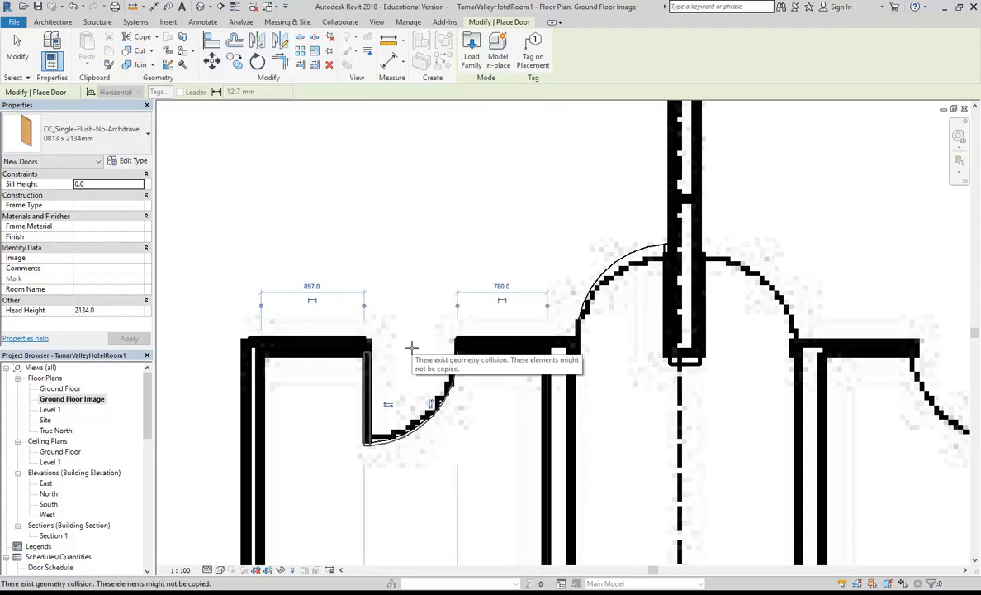
scroll(413, 331, "down", 3)
scroll(405, 273, "up", 1)
right_click(419, 252)
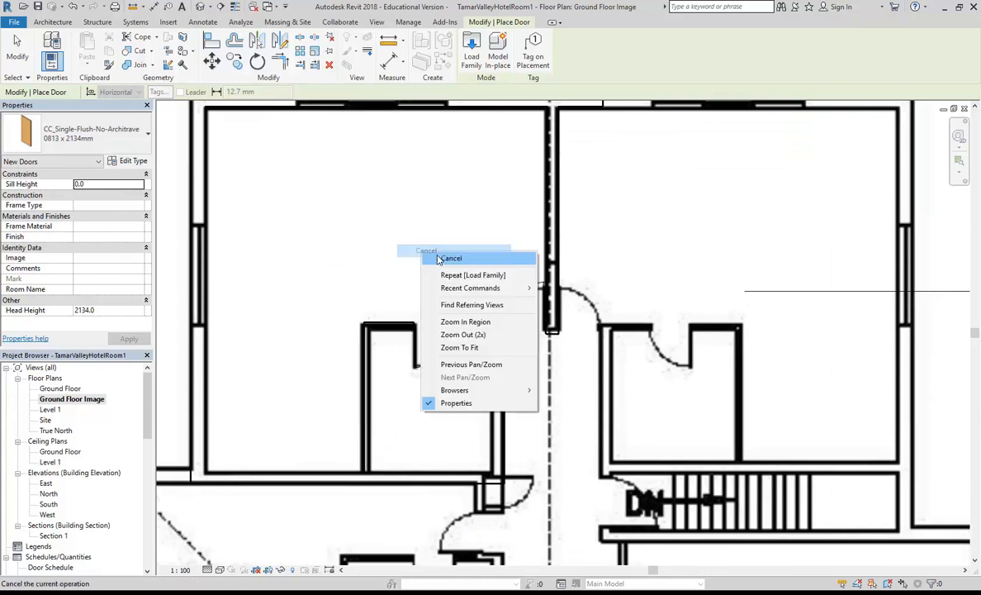
left_click(450, 259)
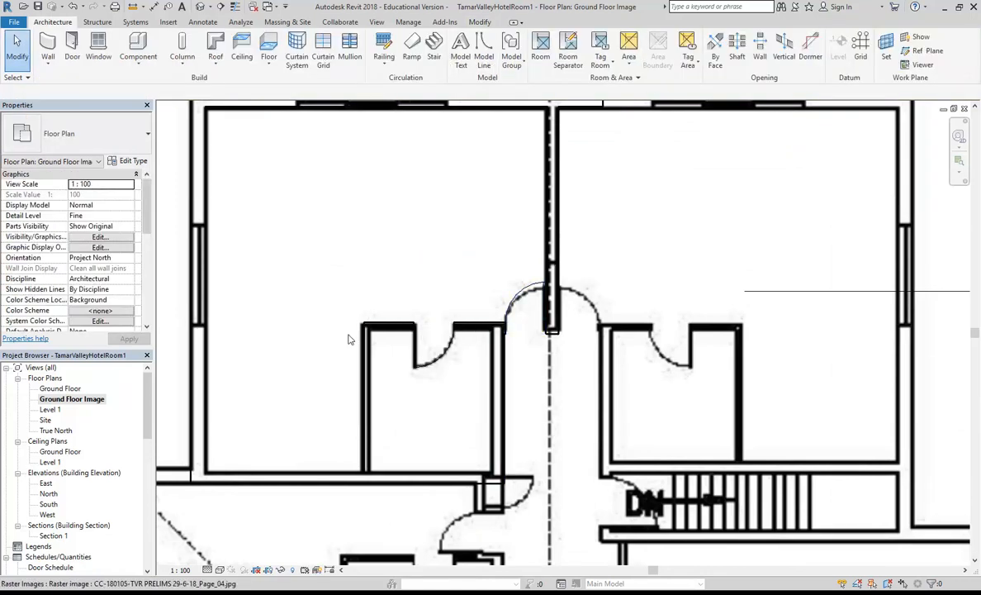
- Examine the modelled walls and doors in the Ground Floor plan, then return to the hotel room in the Ground Floor Image plan
scroll(456, 251, "down", 6)
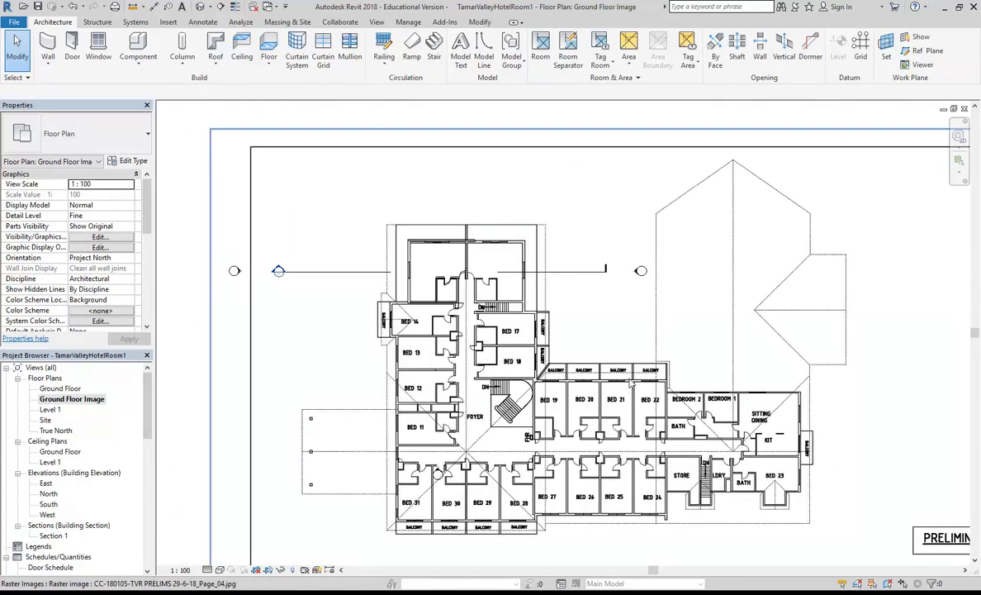
scroll(631, 382, "down", 2)
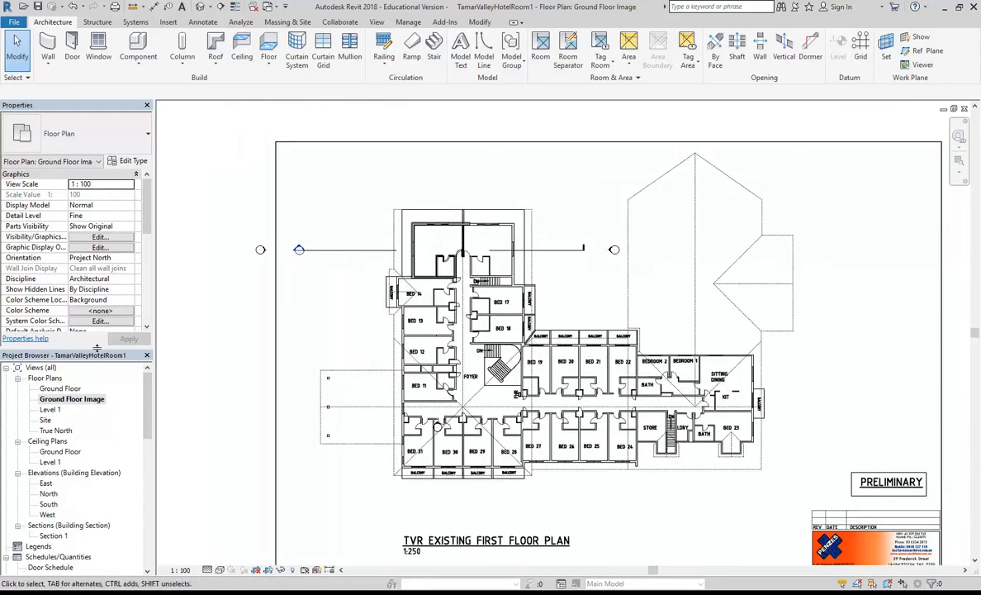
double_click(60, 388)
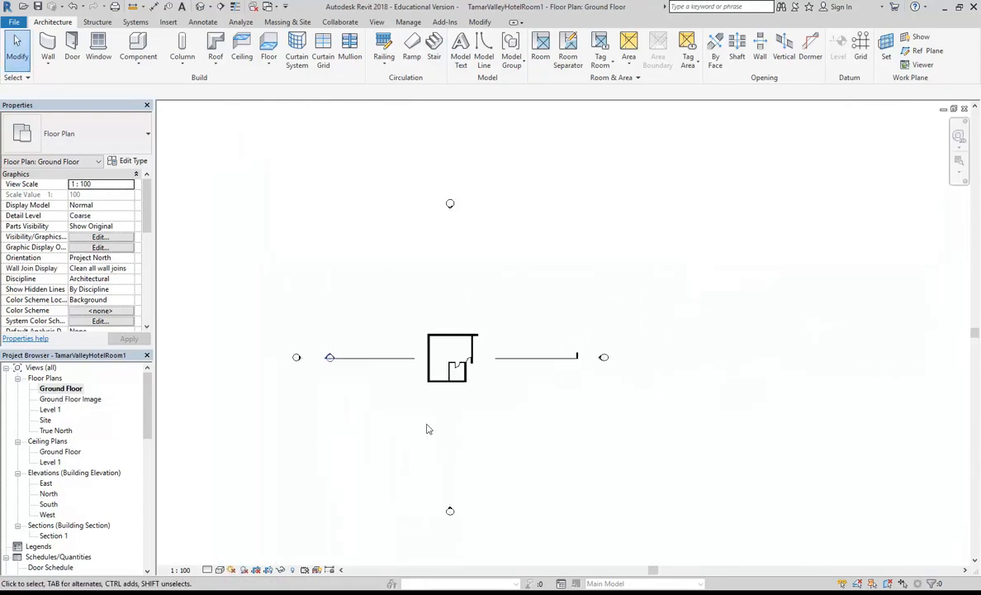
scroll(437, 308, "up", 5)
scroll(402, 322, "up", 1)
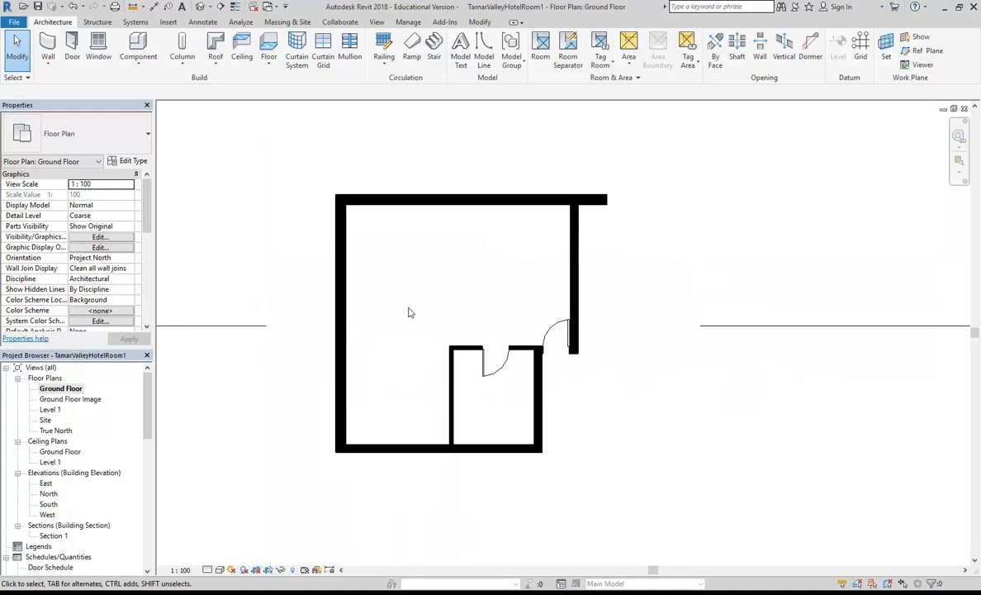
scroll(391, 286, "up", 2)
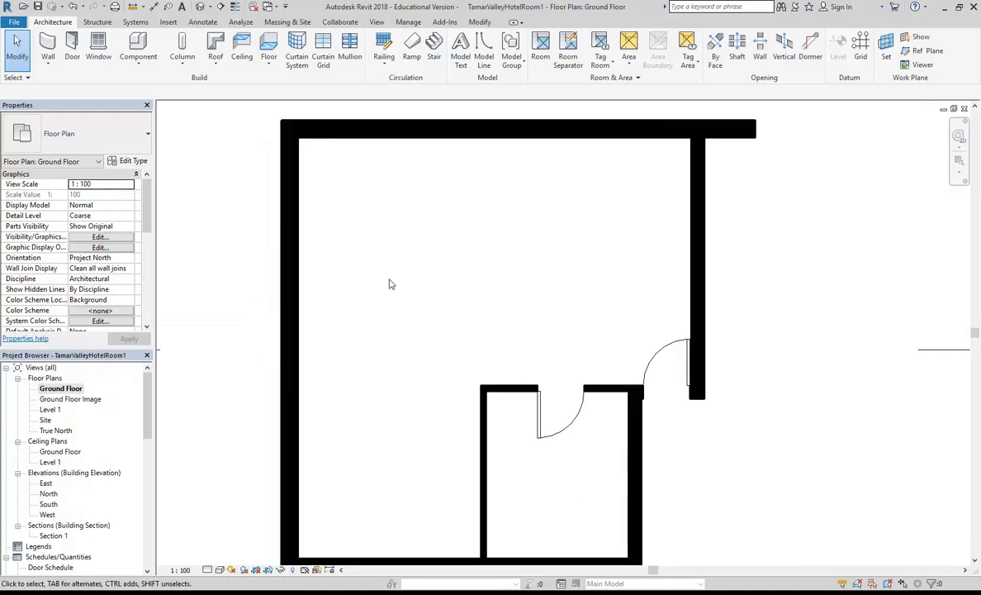
double_click(69, 399)
scroll(578, 285, "up", 5)
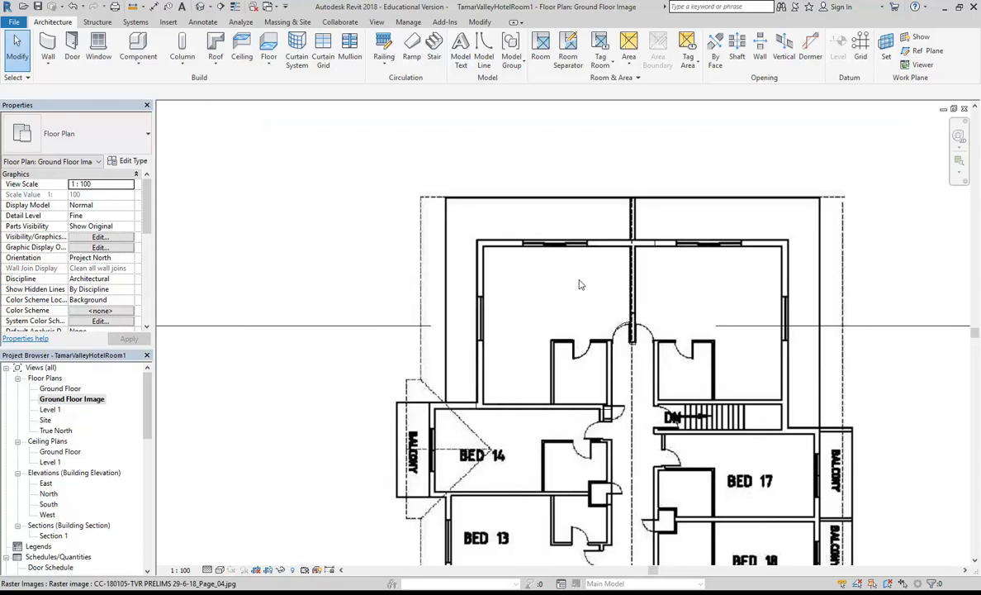
middle_click_drag(469, 296, 456, 304)
scroll(450, 301, "up", 2)
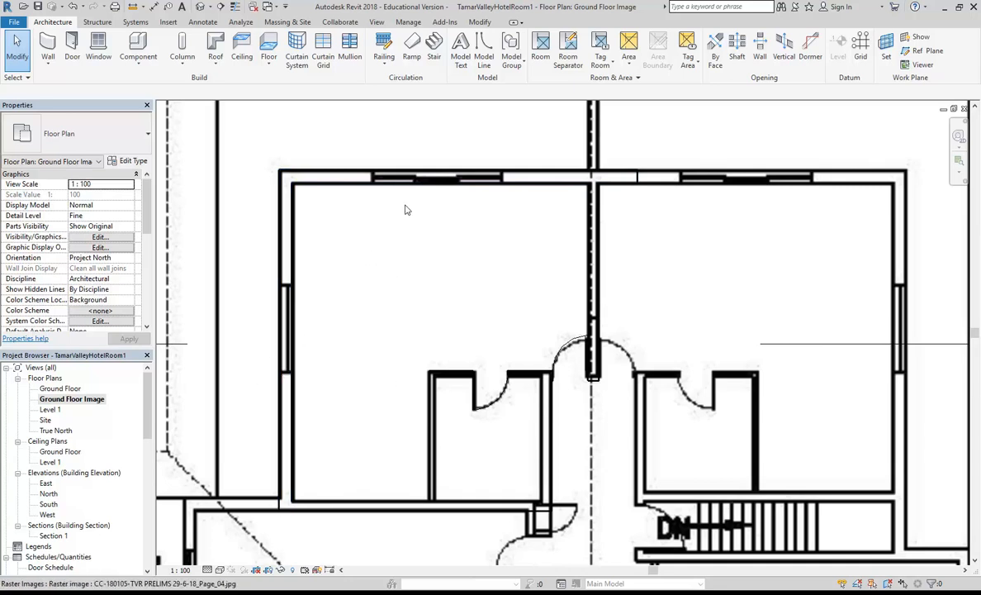
- Measure the length of the window opening shown in the room's west wall on the floor plan image
left_click(98, 45)
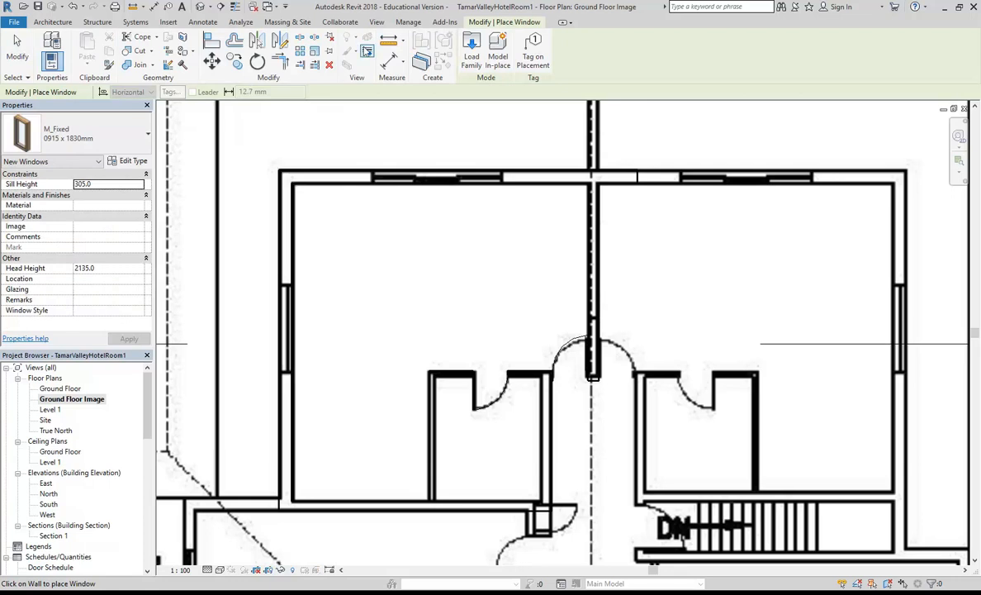
left_click(389, 41)
scroll(289, 351, "up", 5)
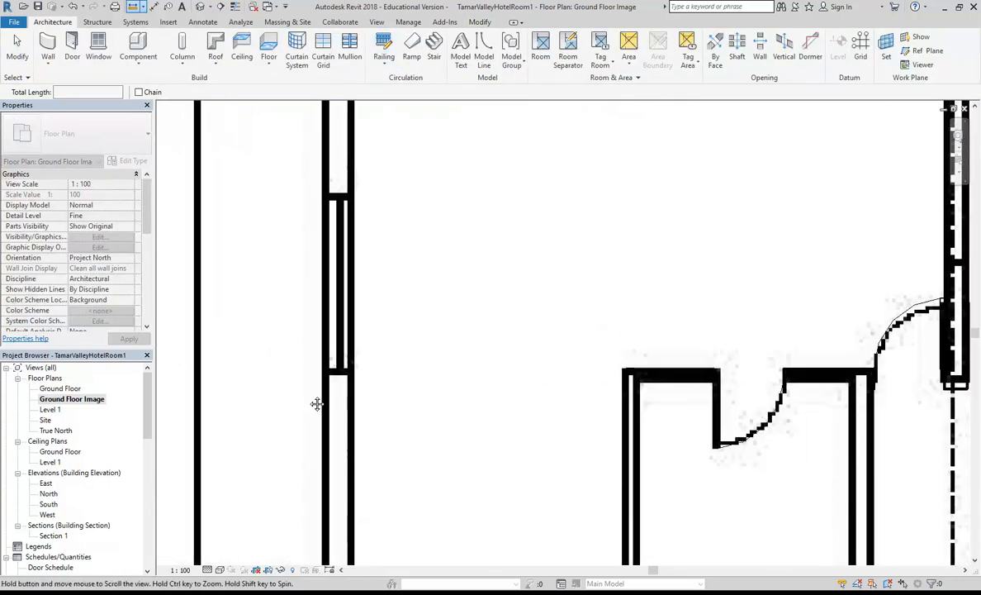
scroll(315, 405, "up", 2)
left_click(314, 423)
middle_click_drag(314, 413, 330, 493)
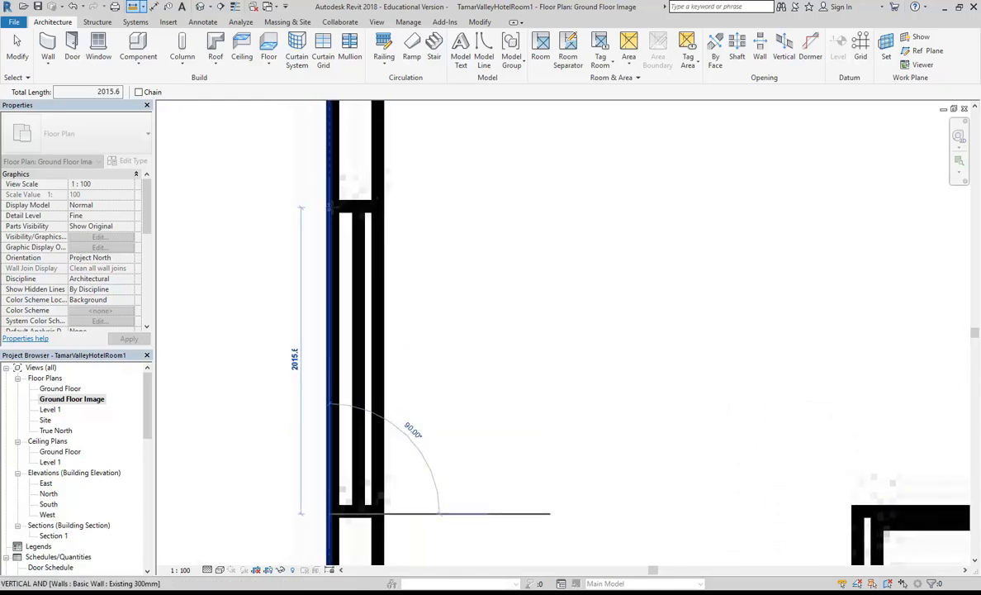
left_click(330, 206)
scroll(499, 240, "down", 1)
middle_click_drag(464, 346, 413, 394)
key("Escape")
key("Escape")
- Start placing a window and duplicate the M_Fixed 0915 x 1830mm type as 2000x1500mm
middle_click_drag(353, 354, 376, 295)
scroll(376, 297, "down", 1)
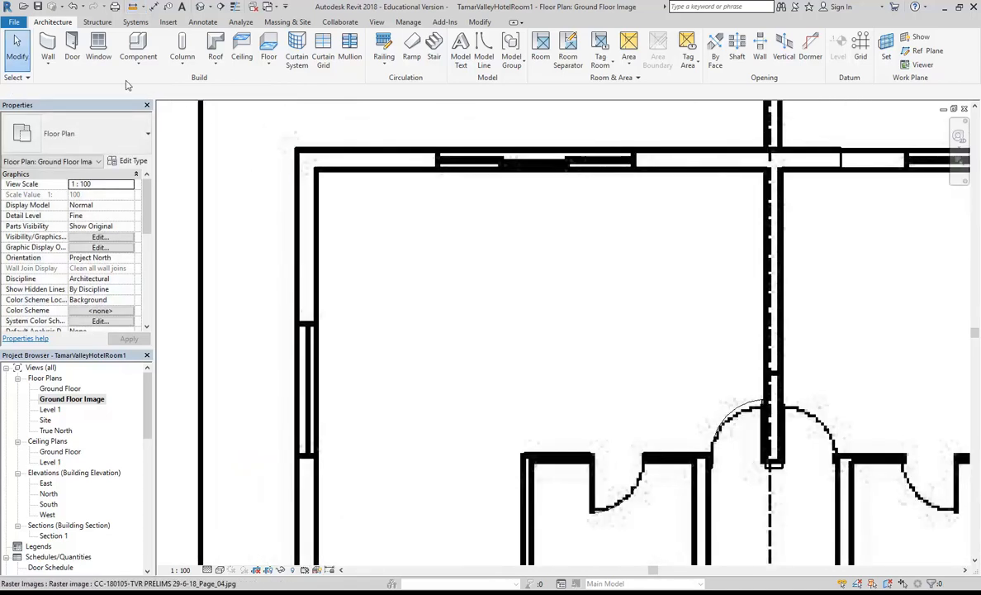
left_click(98, 48)
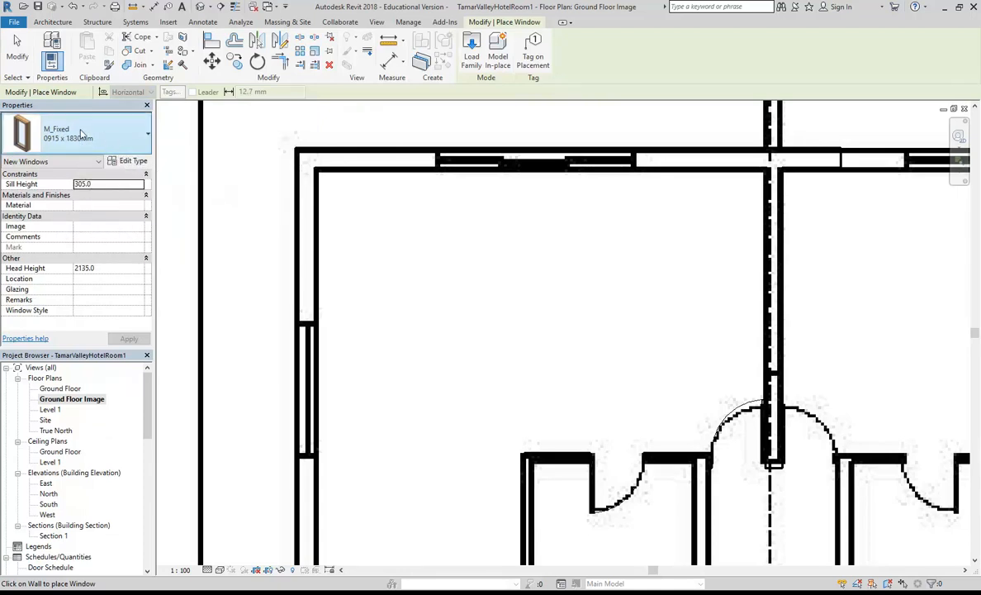
left_click(118, 159)
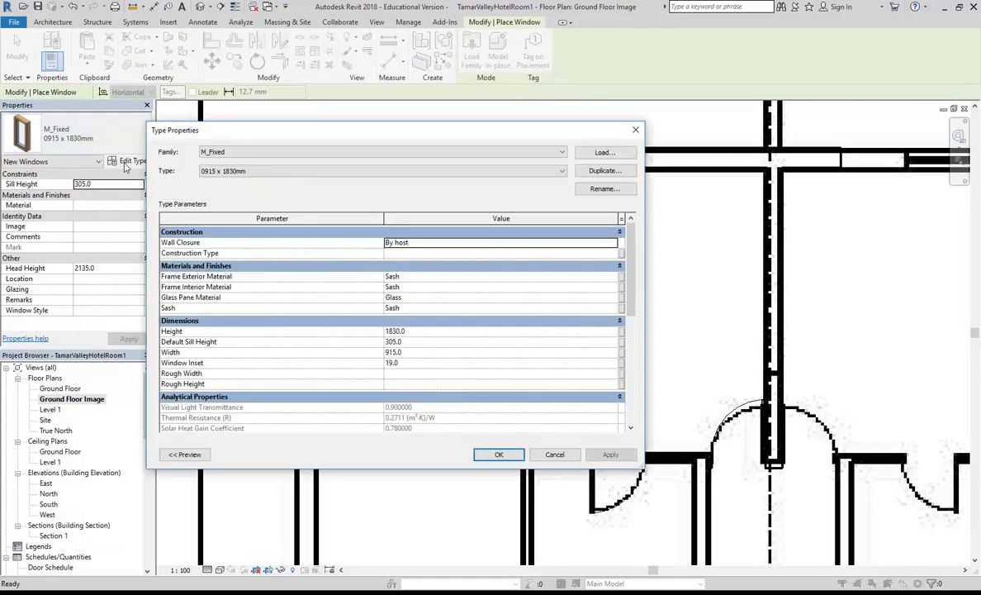
left_click(546, 171)
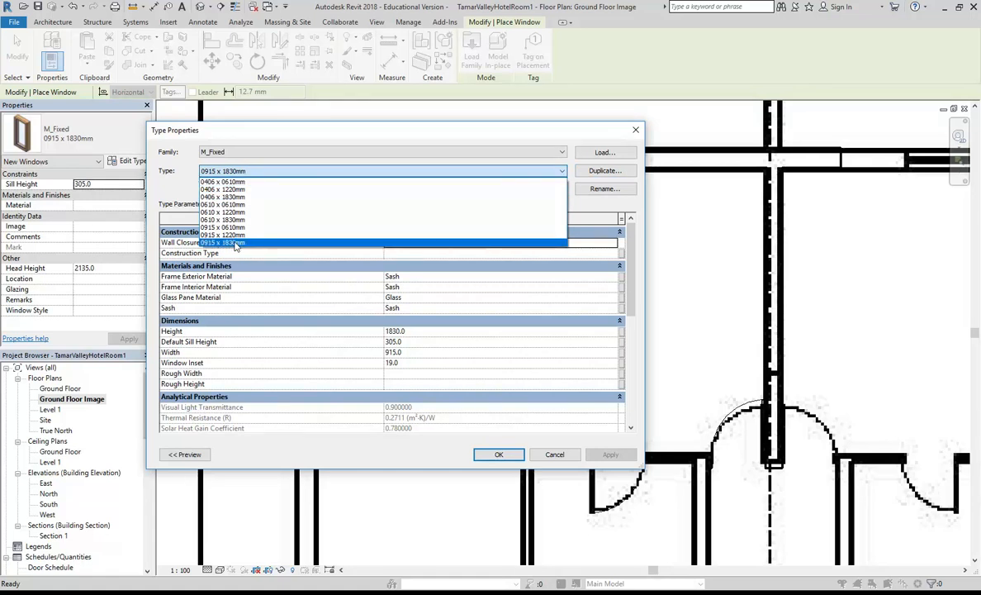
left_click(374, 174)
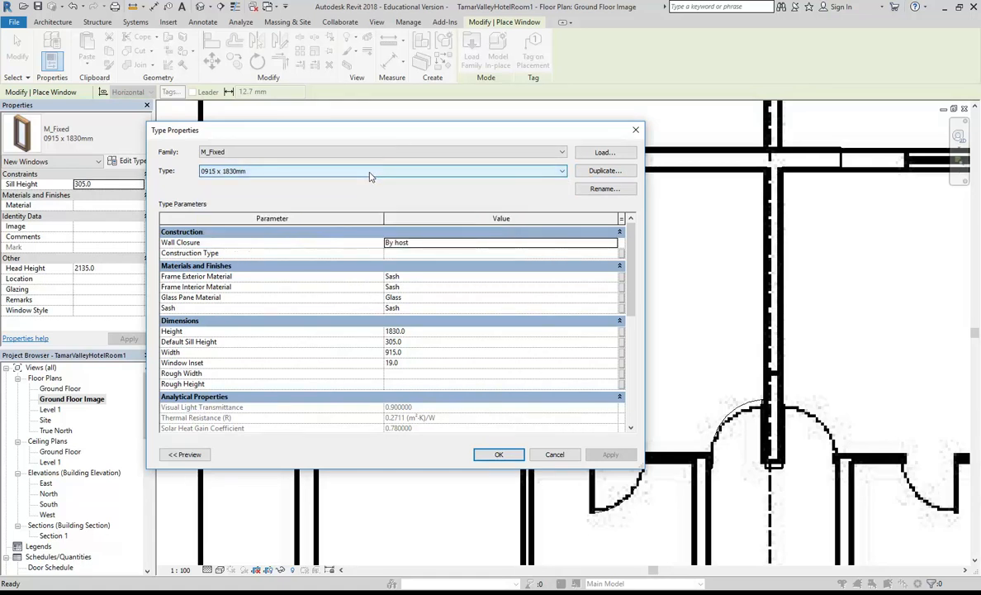
left_click(604, 171)
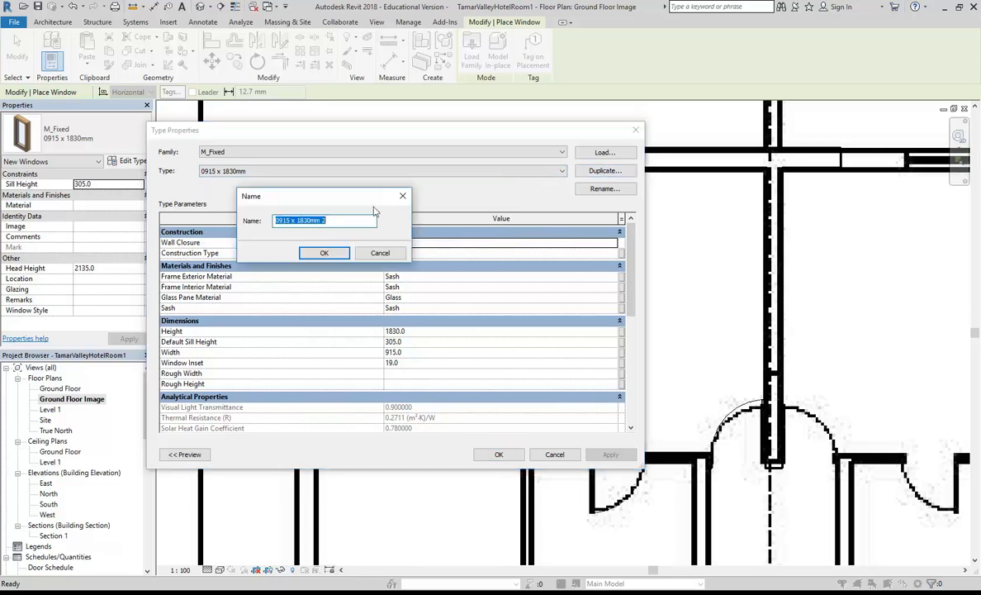
left_click(341, 218)
left_click_drag(255, 220, 399, 220)
type("2000x")
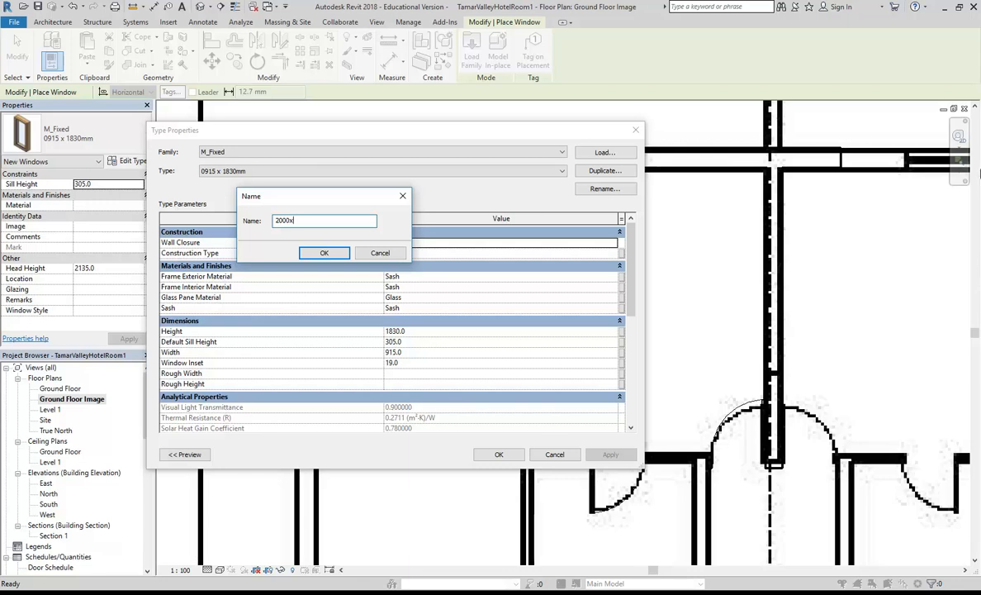
type("1500mm")
left_click(324, 253)
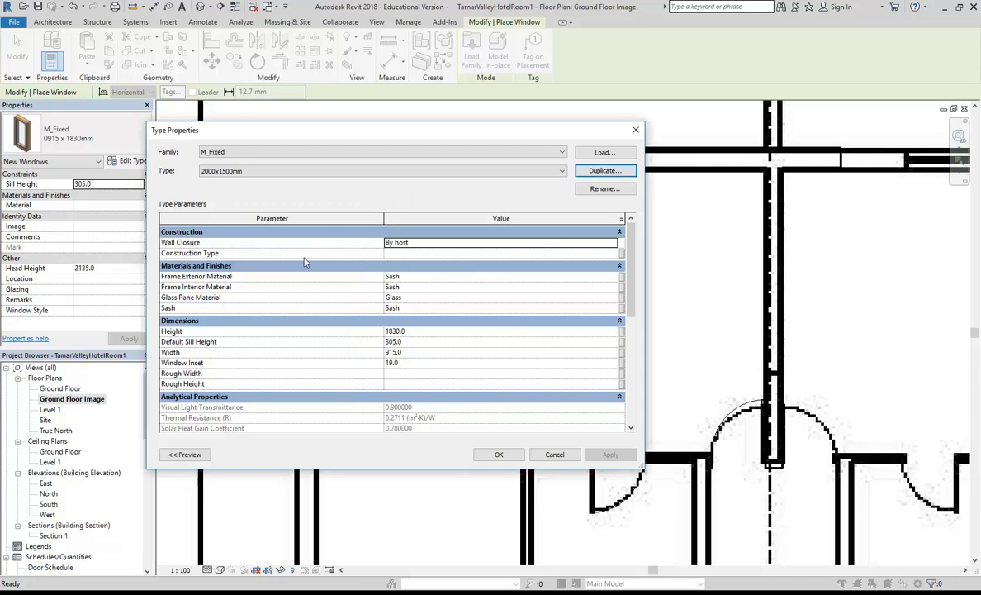
- Set the new window type's height to 1500 mm and its width to 2000 mm
left_click(448, 333)
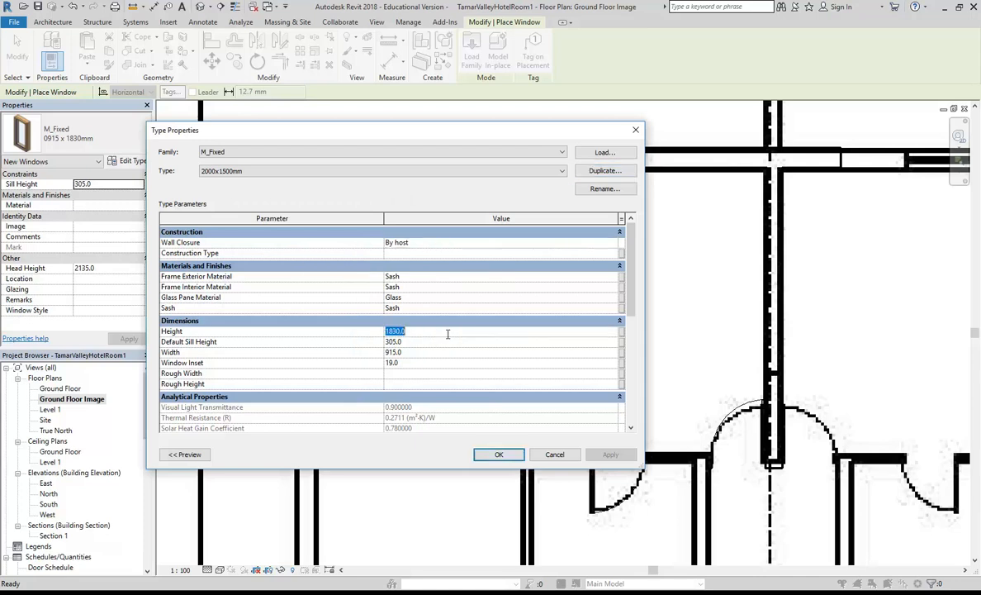
type("1500")
left_click(432, 354)
type("2000")
left_click(424, 334)
left_click(422, 356)
left_click(423, 331)
left_click(421, 354)
left_click(423, 331)
left_click(408, 352)
mouse_move(632, 289)
left_mouse_down()
mouse_move(629, 402)
mouse_move(636, 301)
left_mouse_up()
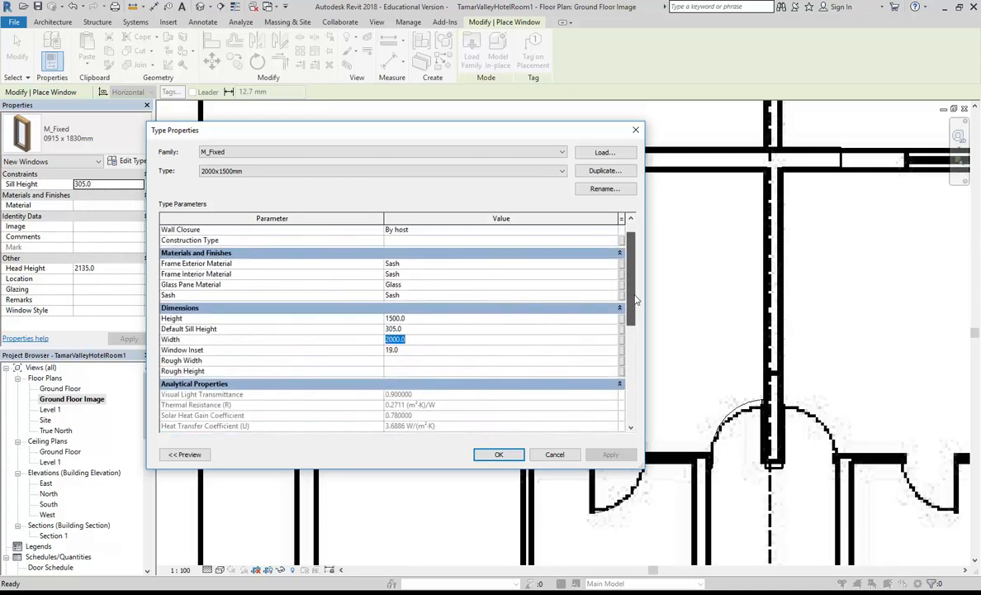
- Set the window type's default sill height to 1000 mm and accept the type properties
left_click(412, 328)
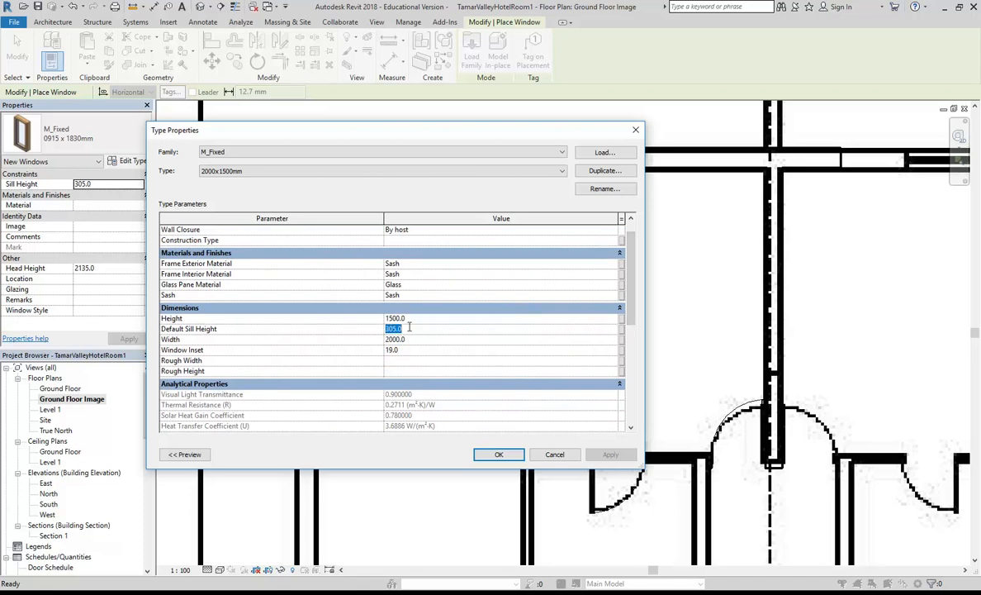
type("1000")
left_click(420, 339)
left_click(499, 455)
- Place the 2000x1500mm fixed window in the room's west wall over the window opening in the image
middle_click_drag(348, 393, 370, 360)
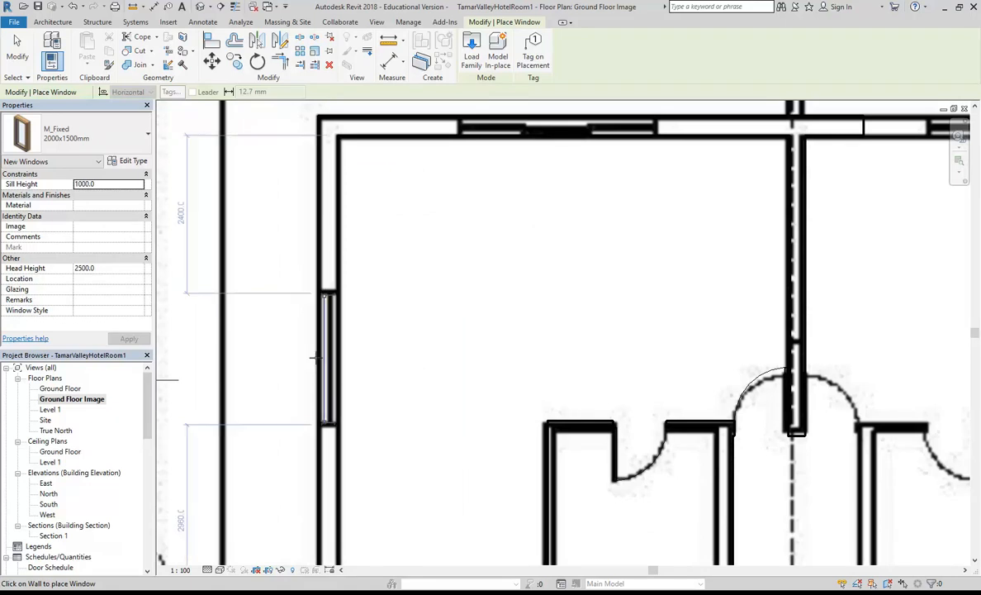
left_click(321, 360)
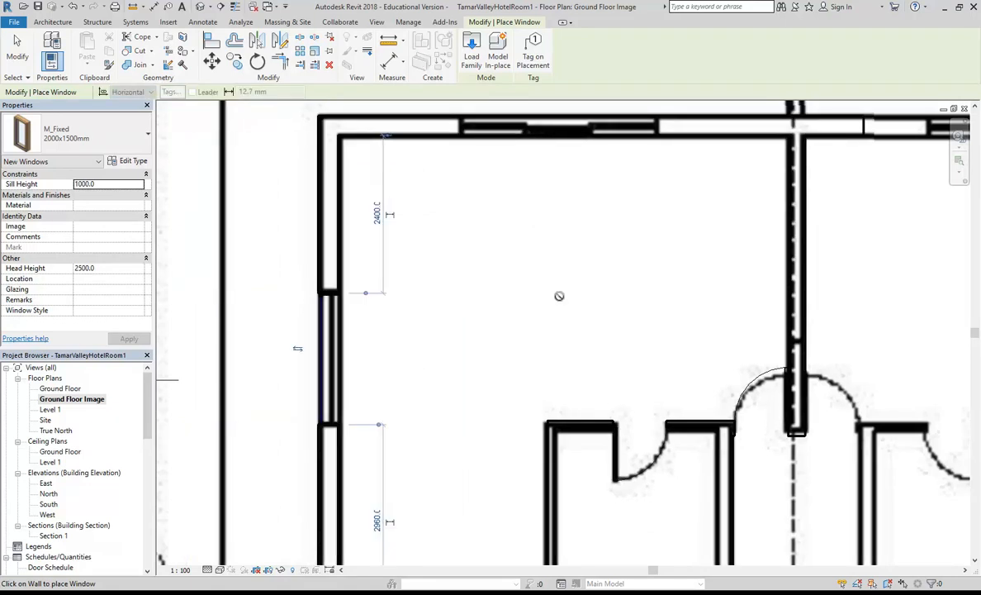
middle_click_drag(554, 289, 484, 388)
scroll(492, 178, "up", 1)
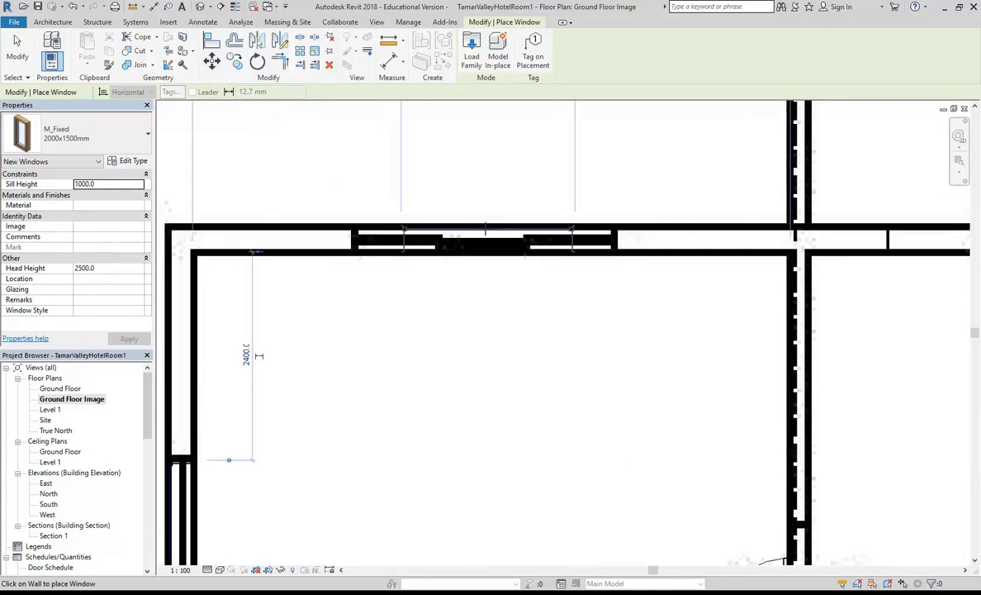
scroll(466, 328, "down", 2)
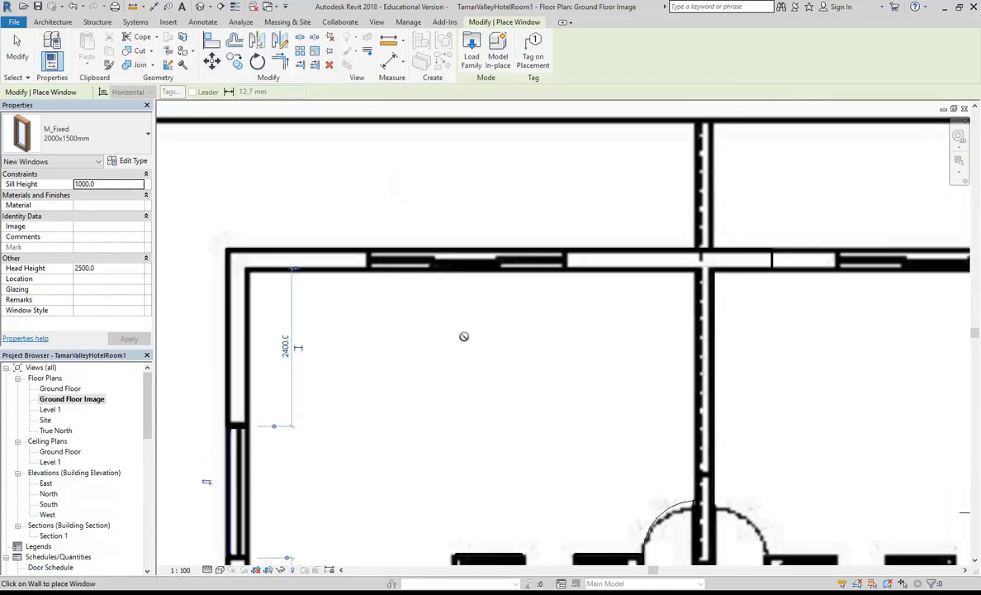
- Load the Double Hung - 3L (AUS) window family from the library's Windows folder with its 2018 type
left_click(471, 58)
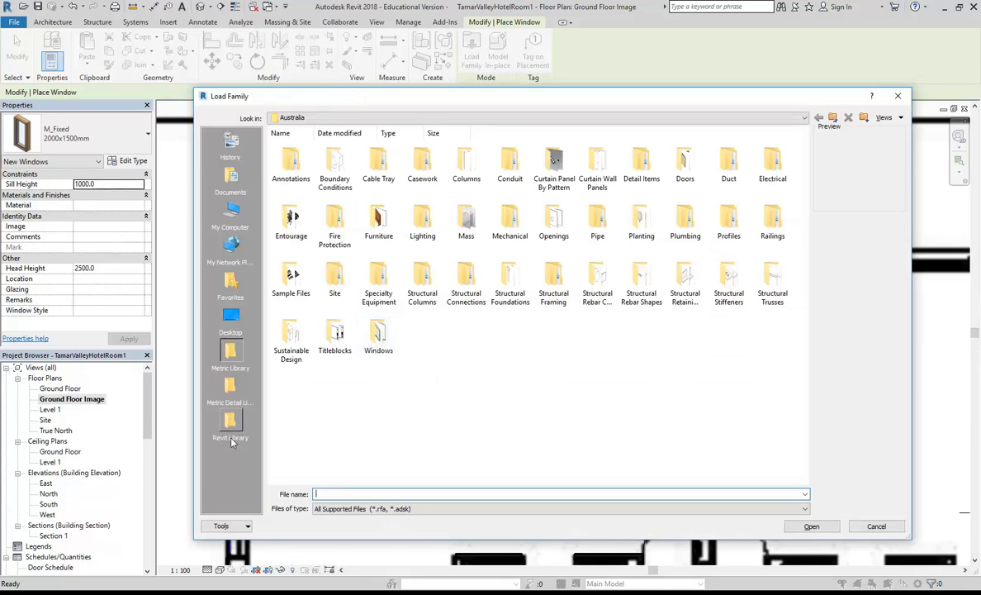
double_click(380, 335)
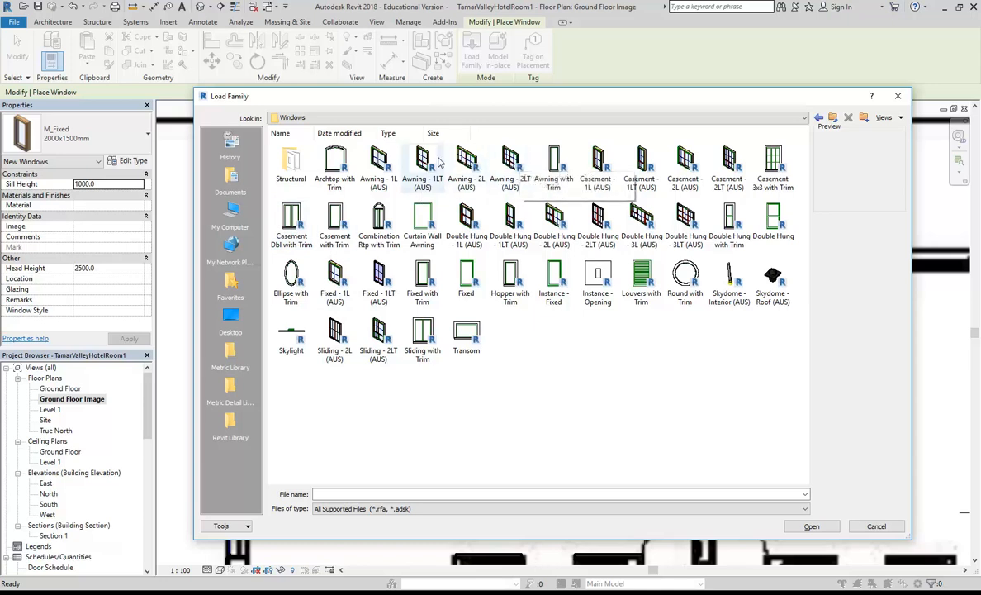
left_click(636, 216)
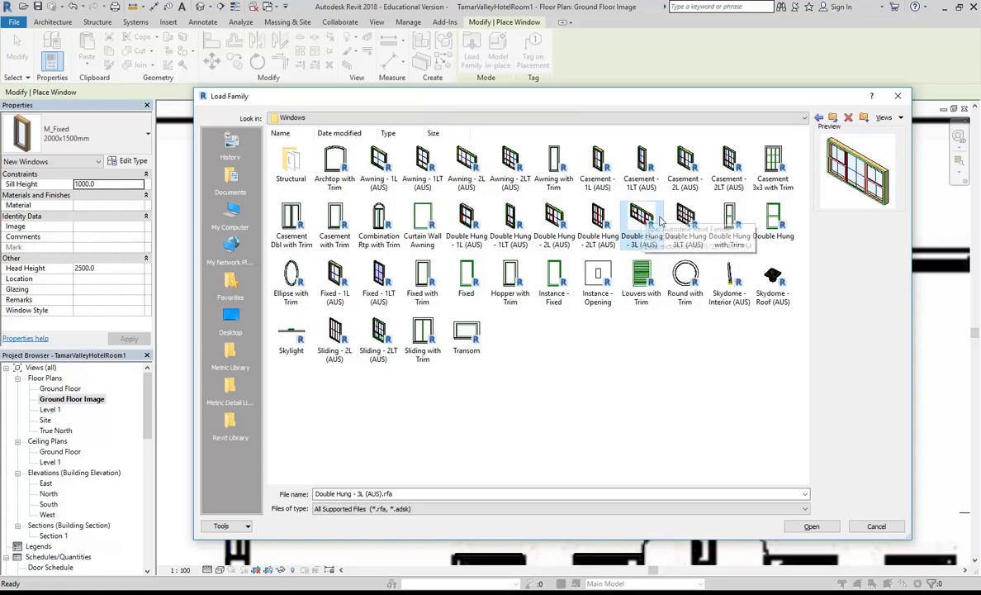
left_click(694, 221)
left_click(642, 219)
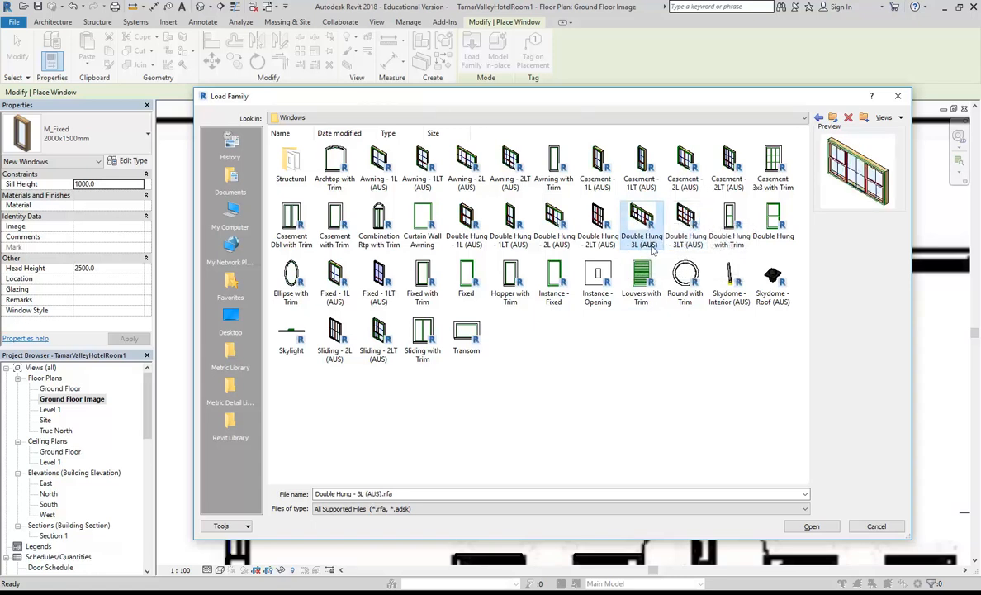
left_click(687, 225)
left_click(649, 227)
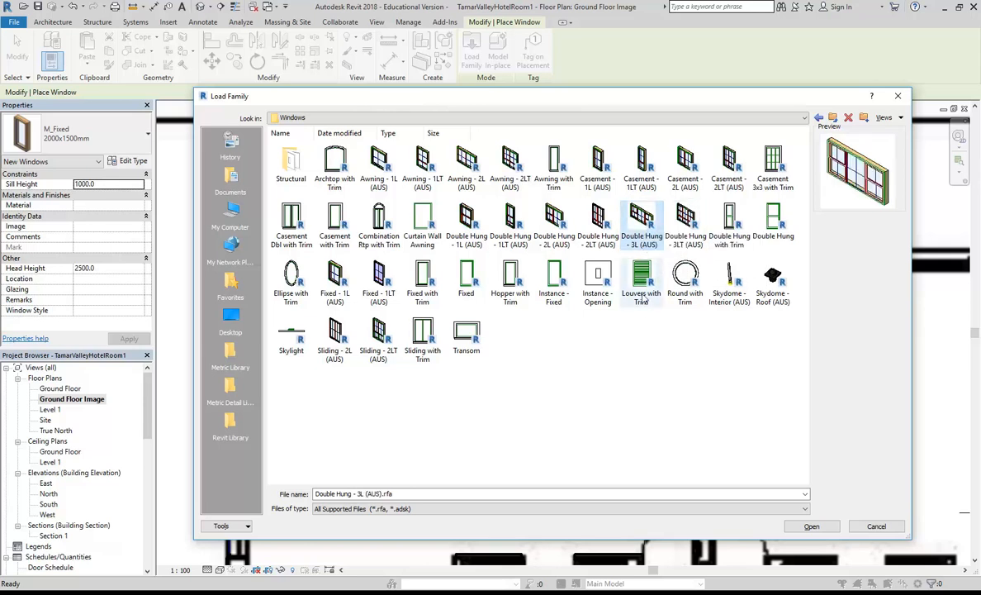
double_click(642, 221)
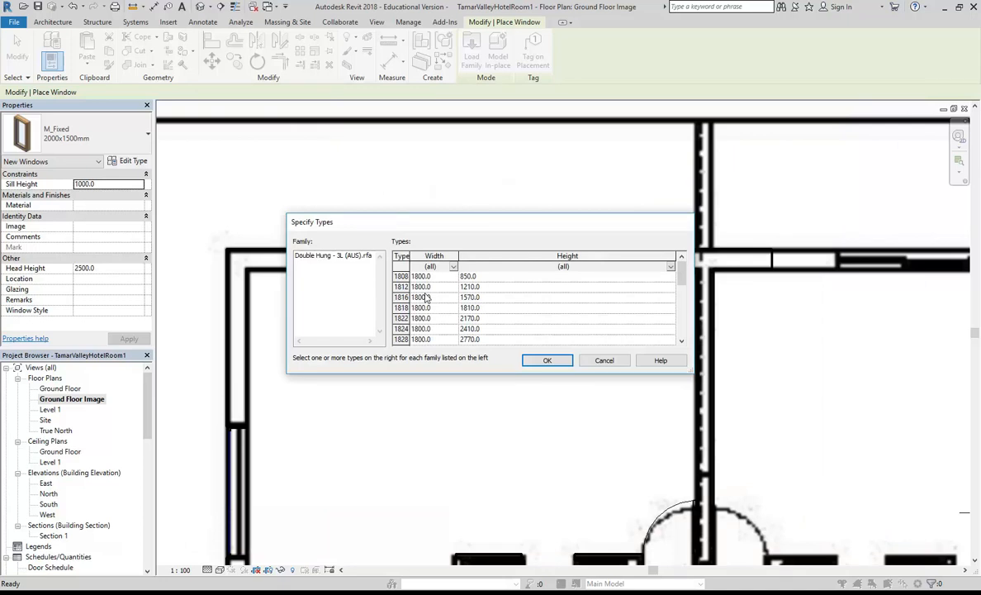
left_click_drag(688, 371, 775, 465)
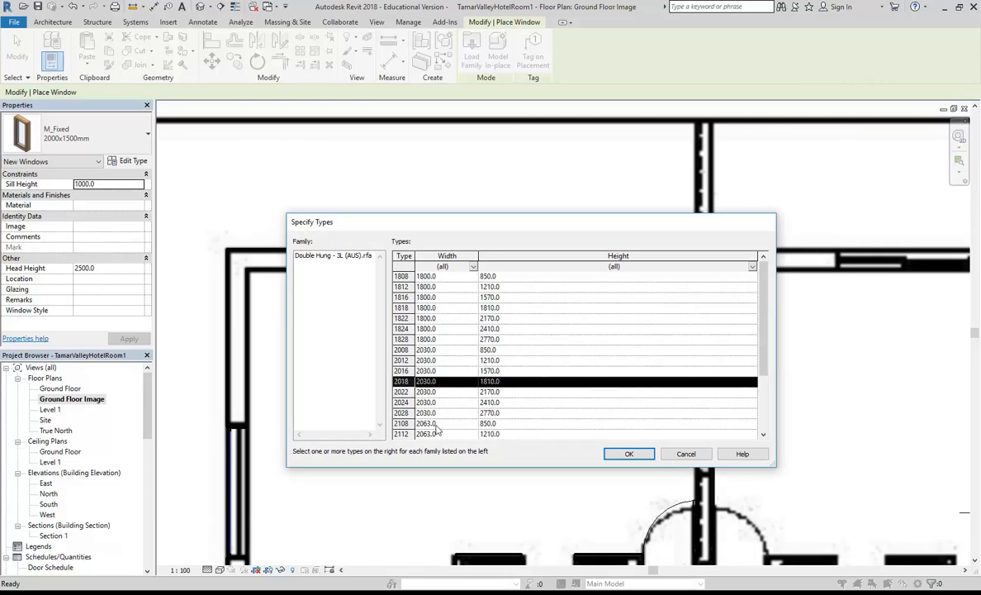
scroll(408, 371, "down", 3)
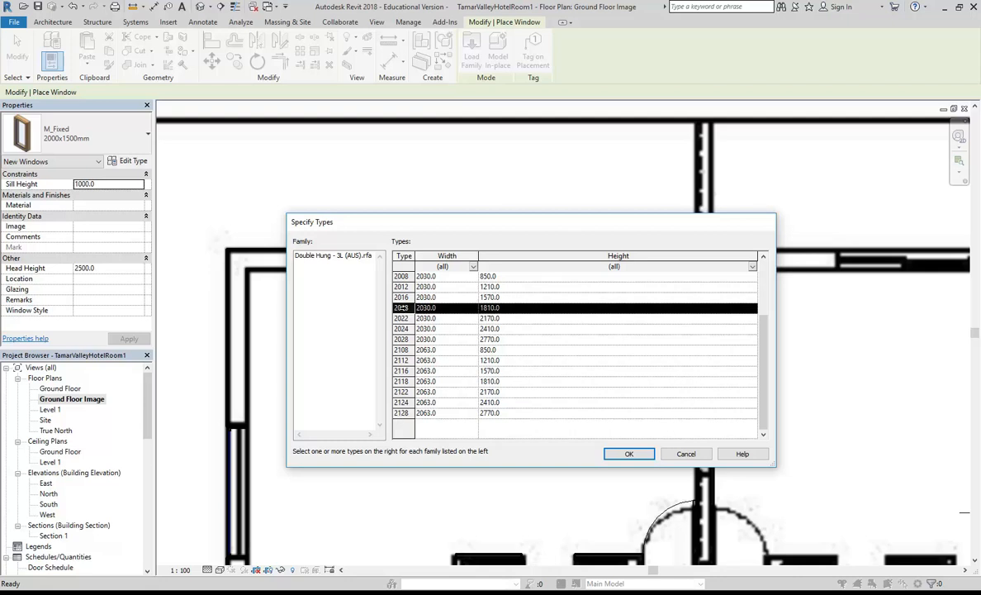
left_click(628, 454)
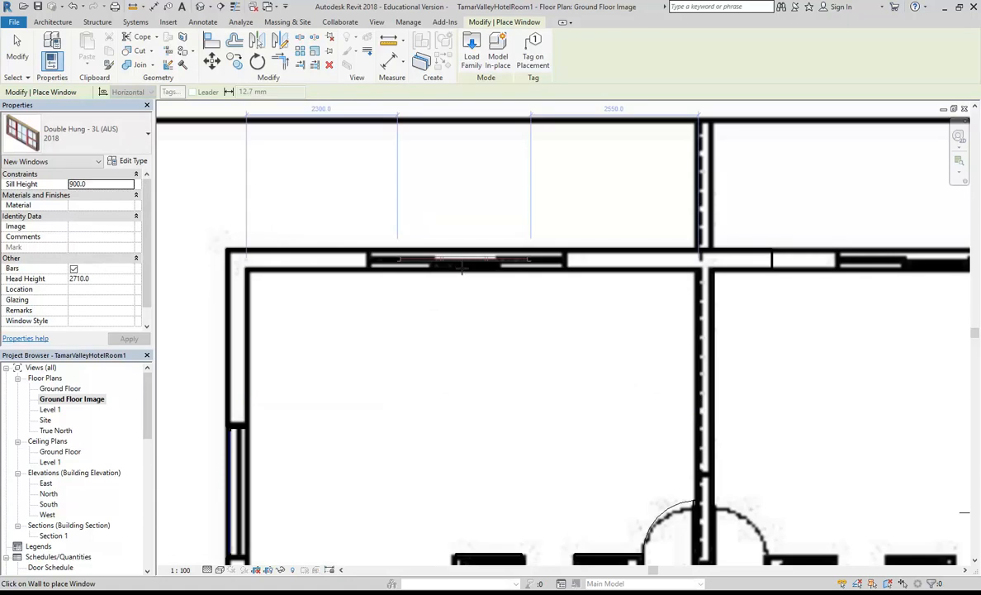
- Measure the width of the window opening shown in the image along the room's north wall
scroll(477, 250, "up", 2)
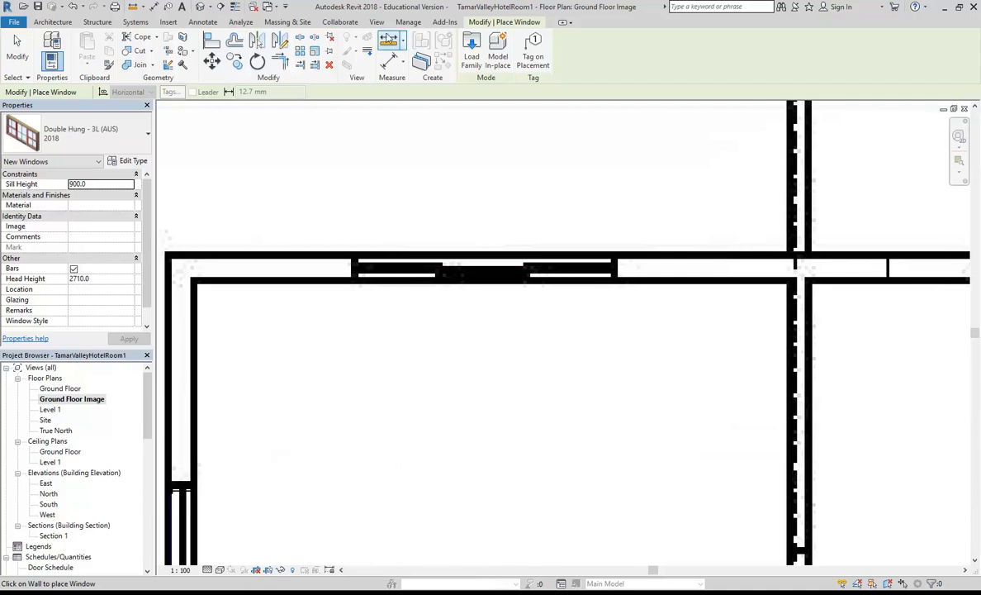
left_click(387, 40)
left_click(358, 242)
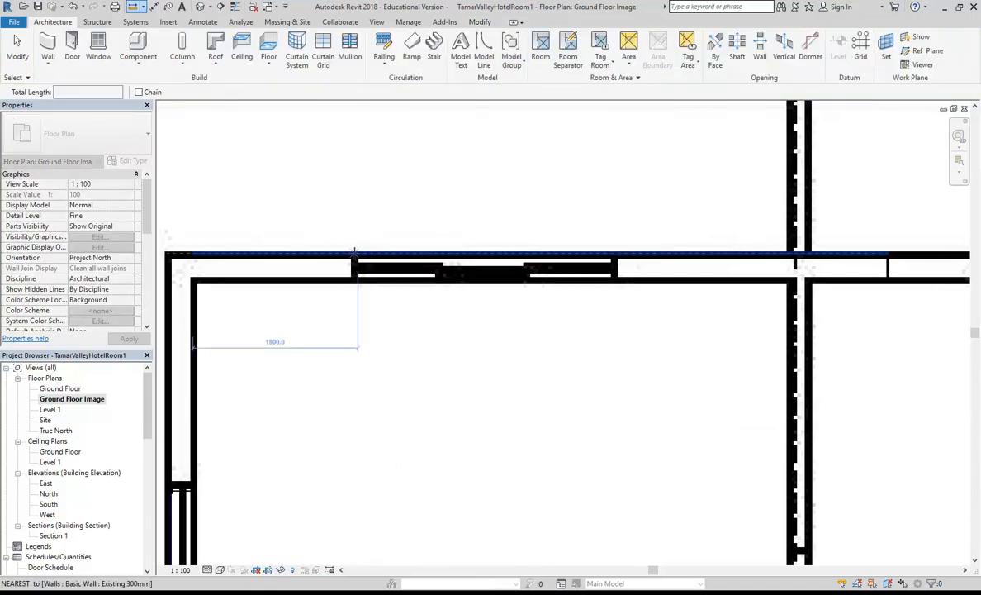
left_click(615, 245)
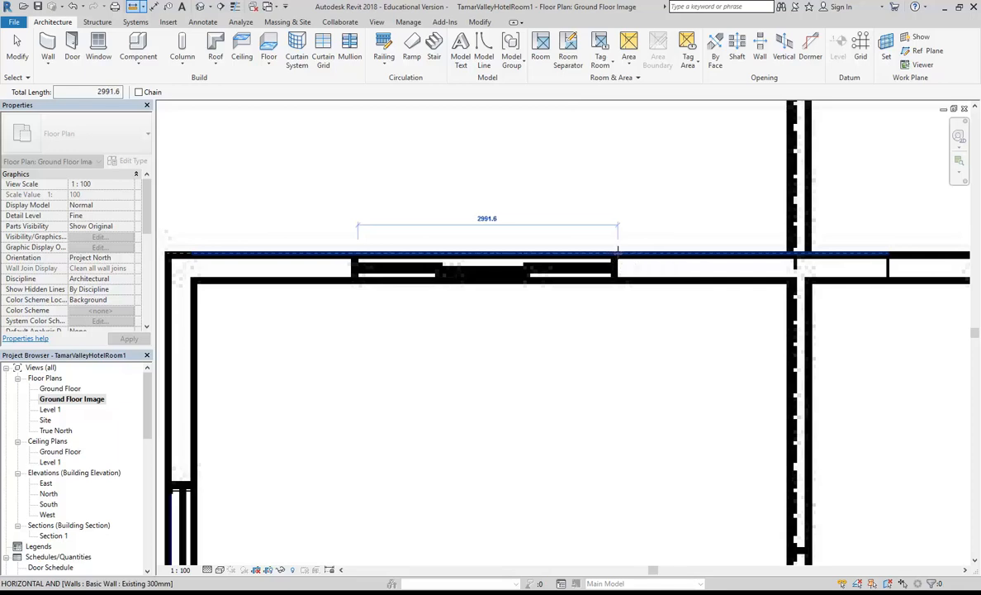
left_click(620, 246)
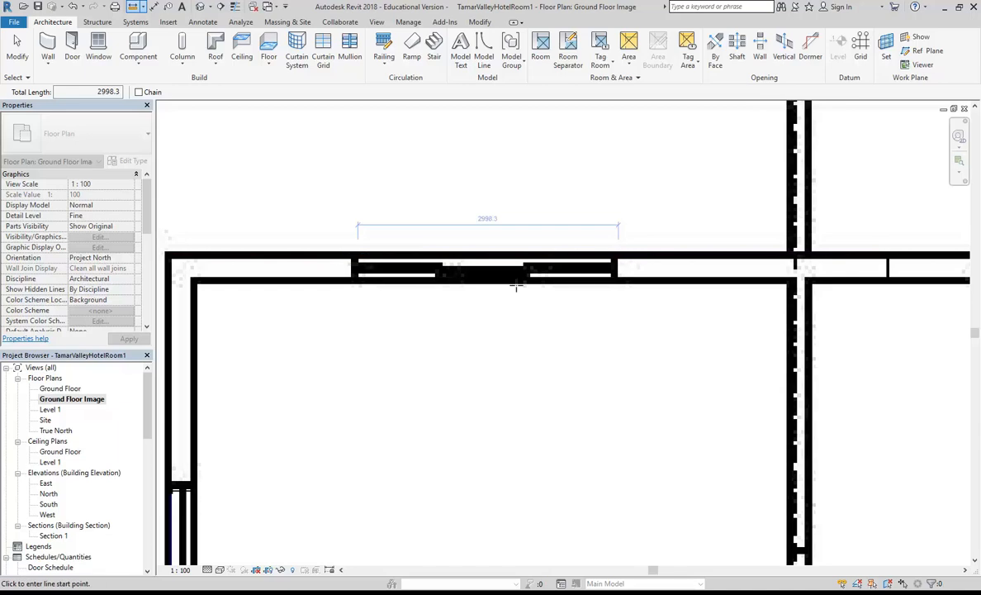
- Resume placing a window and duplicate the Double Hung - 3L (AUS) 2018 type as 3000x1500
left_click(95, 58)
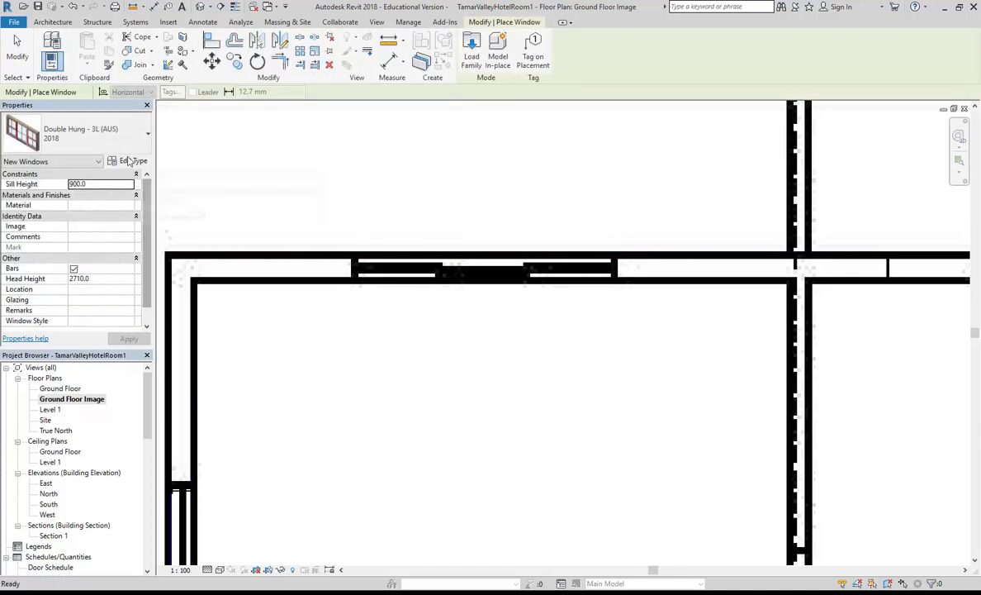
left_click(132, 161)
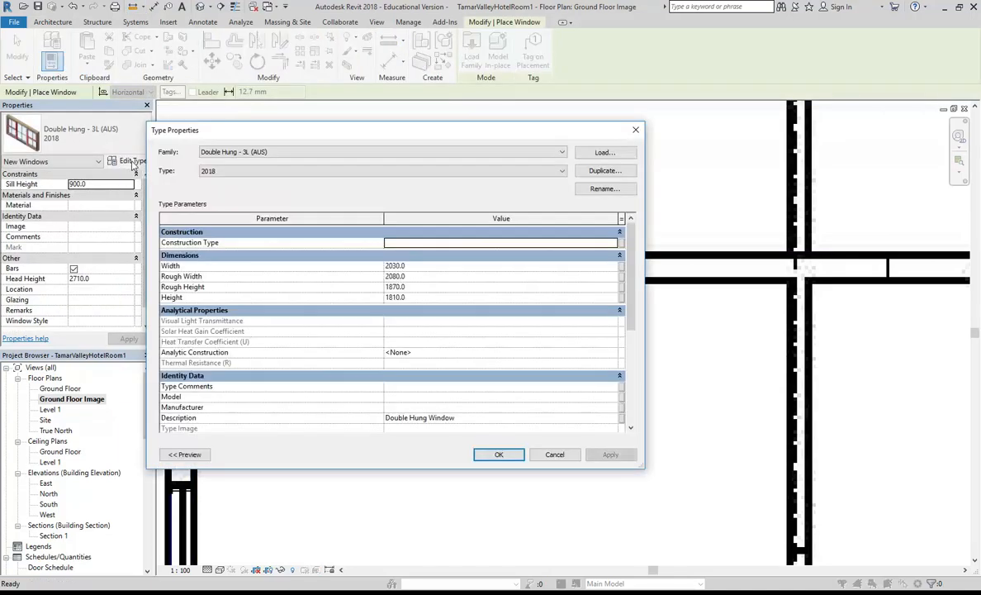
left_click(605, 171)
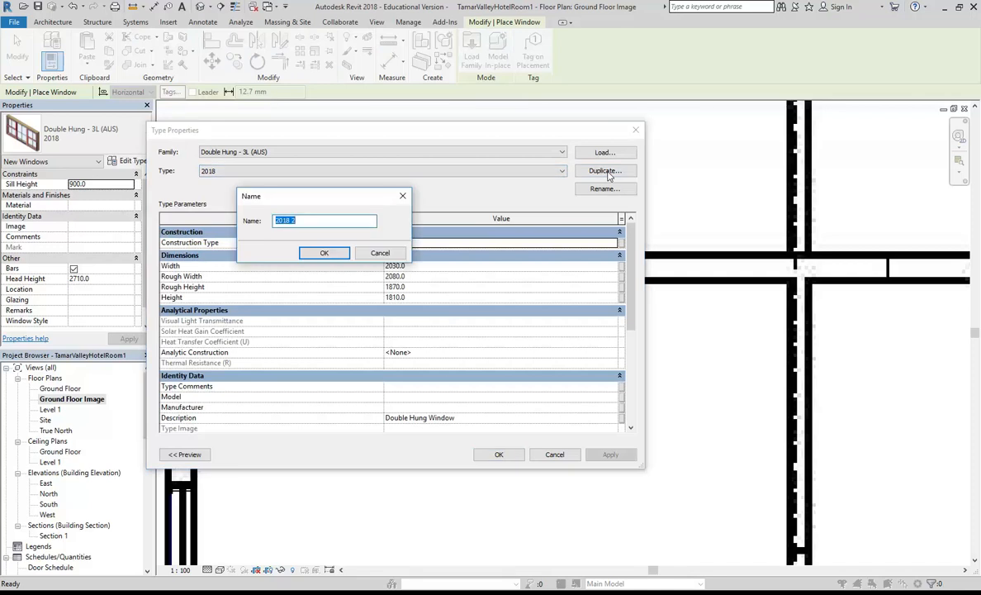
type("3000x1500")
left_click(322, 253)
- Set the new window type's width to 3000 mm and height to 1500 mm, and accept the type properties
left_click(439, 266)
type("30")
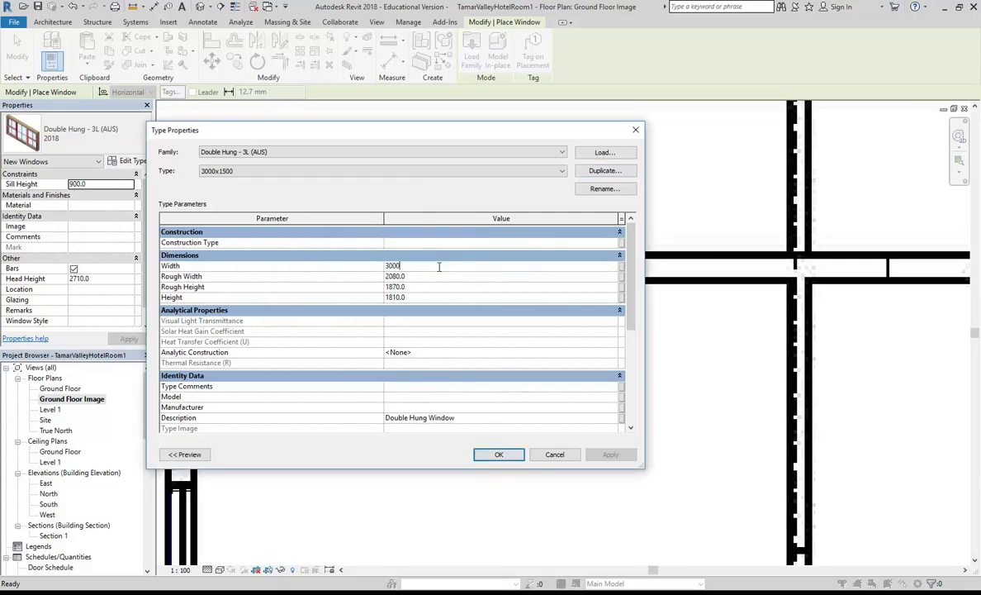
left_click(430, 298)
type("1500")
left_click(424, 278)
left_click(413, 288)
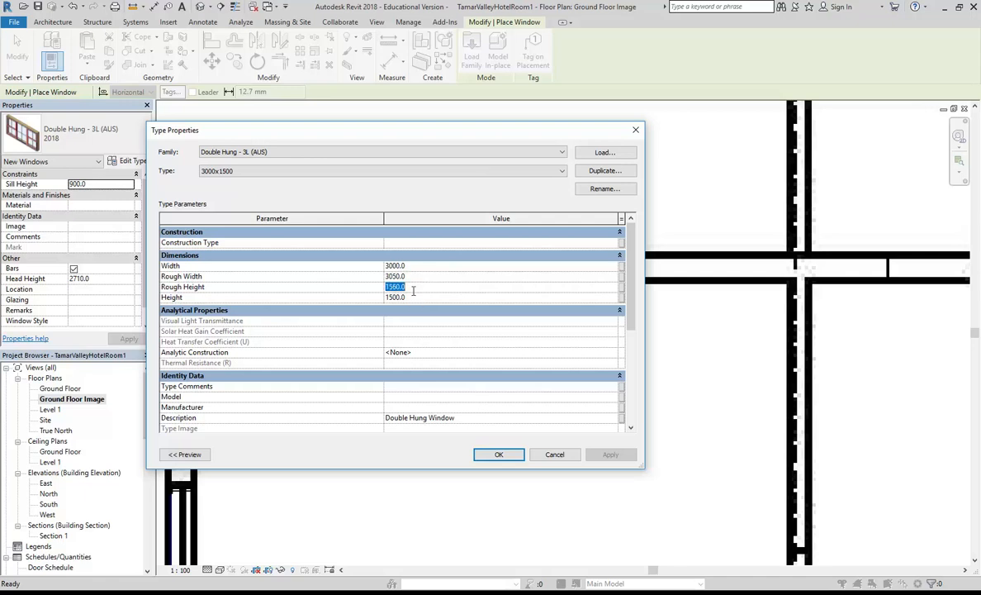
left_click(499, 454)
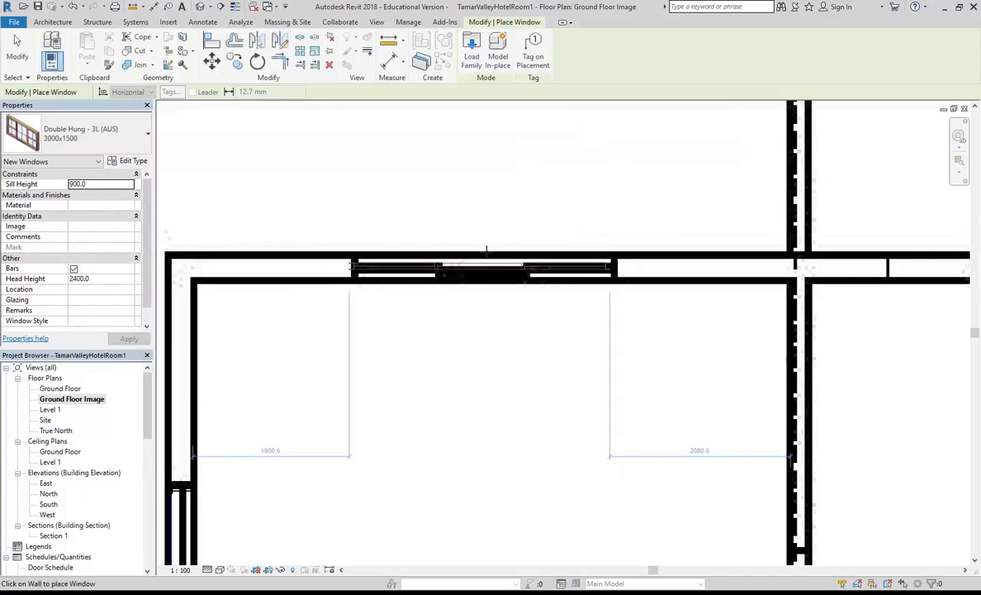
- Place the 3000x1500 double hung window in the room's north wall over the window opening in the image
scroll(483, 248, "up", 2)
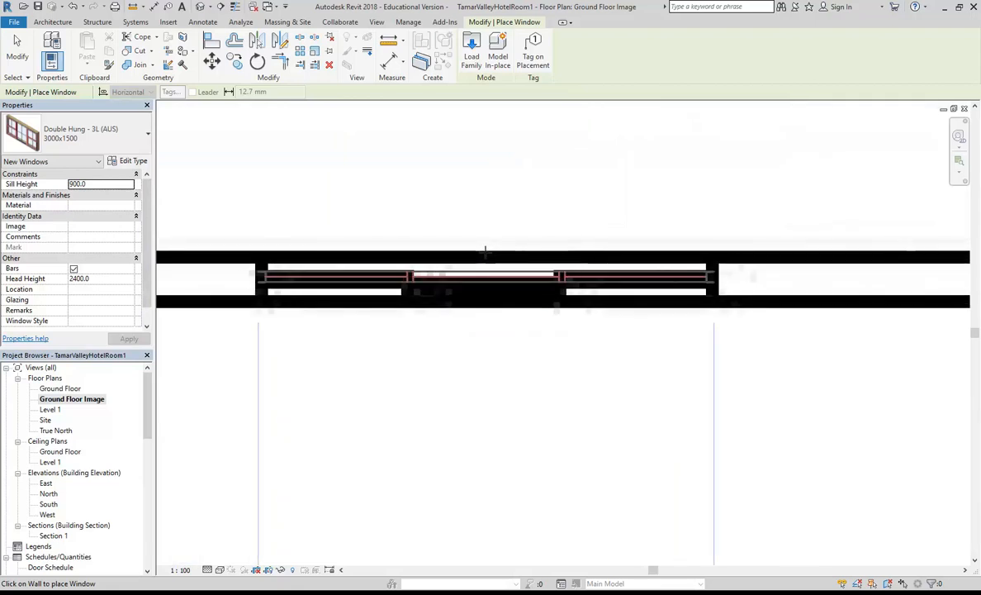
scroll(462, 124, "down", 5)
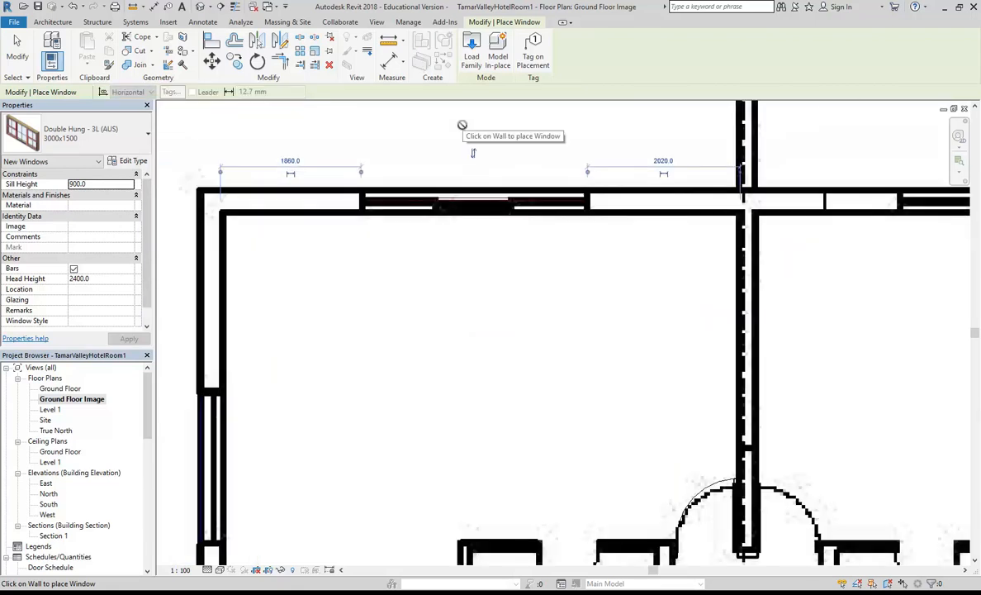
right_click(443, 253)
left_click(468, 258)
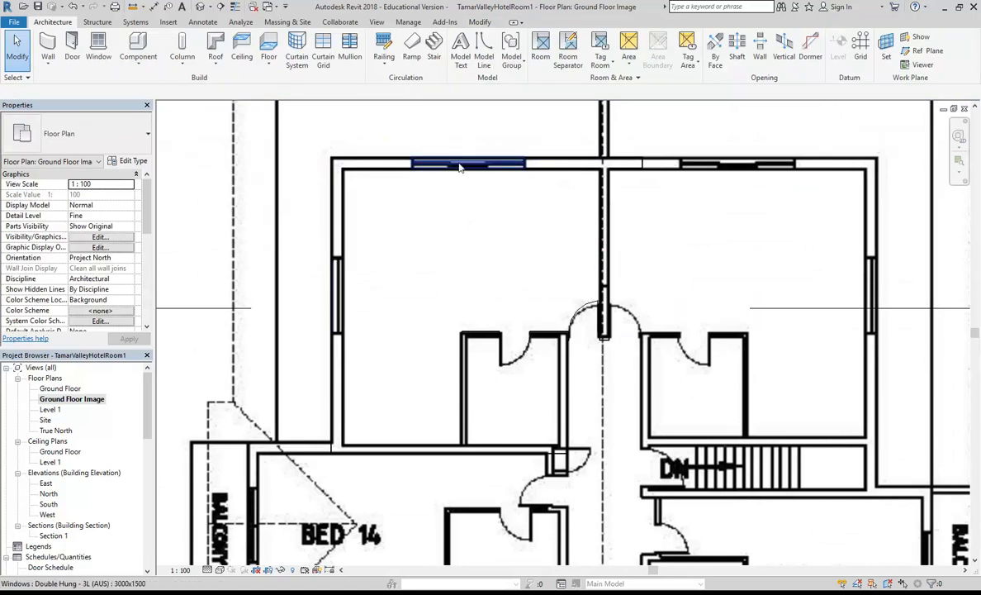
- Set the north wall window's sill height to 1000 mm
left_click(461, 166)
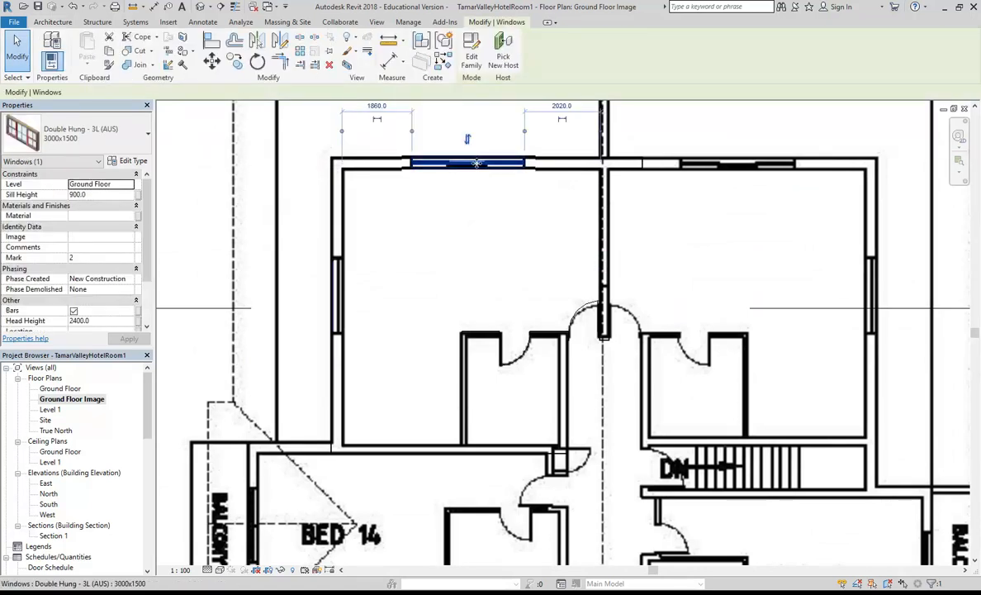
left_click(101, 194)
type("1")
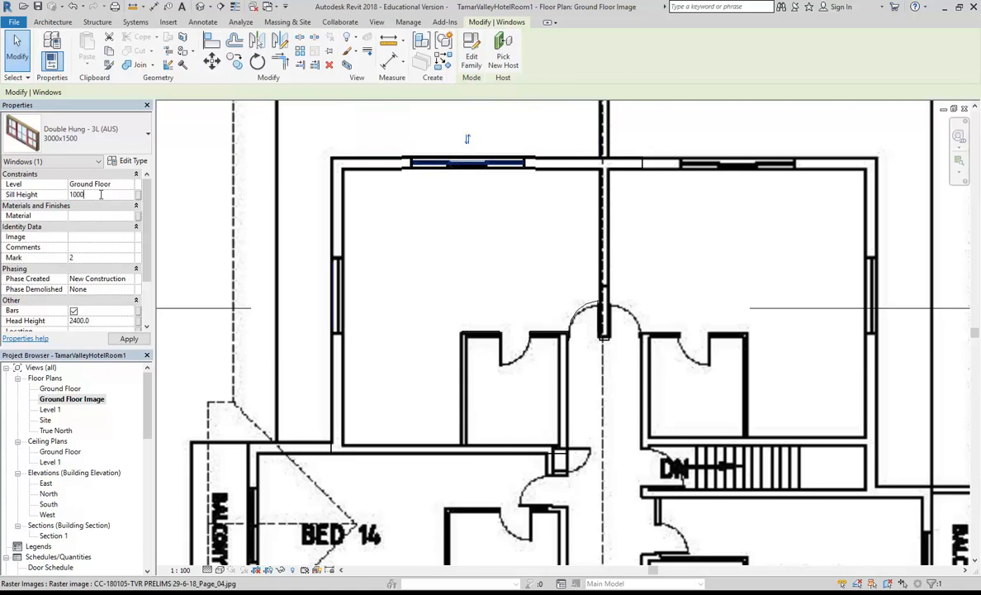
type("000")
key("Return")
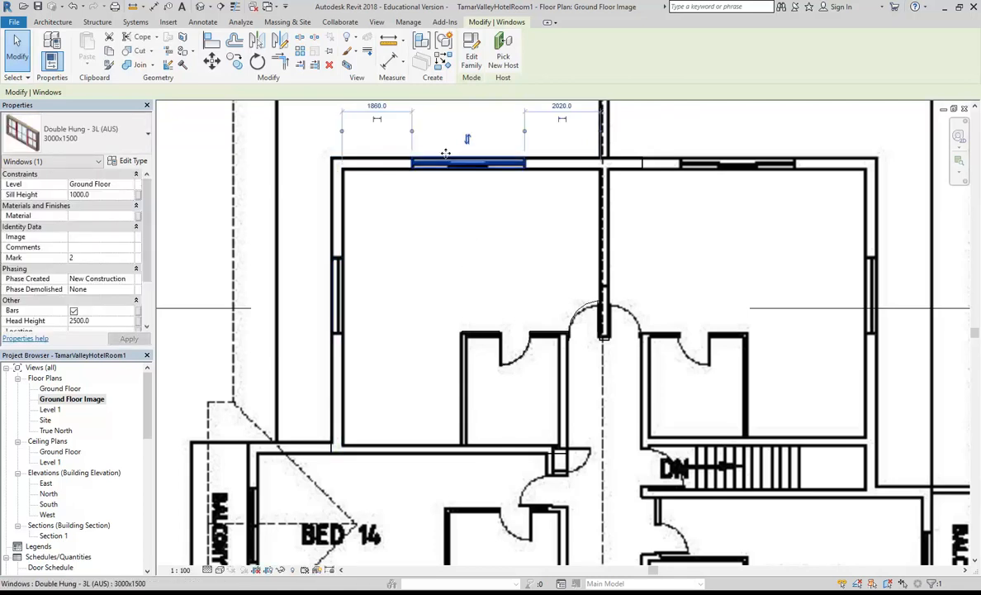
- Show the room in the default 3D view with shaded surfaces and examine the two windows and doors from outside the window walls
left_click(200, 7)
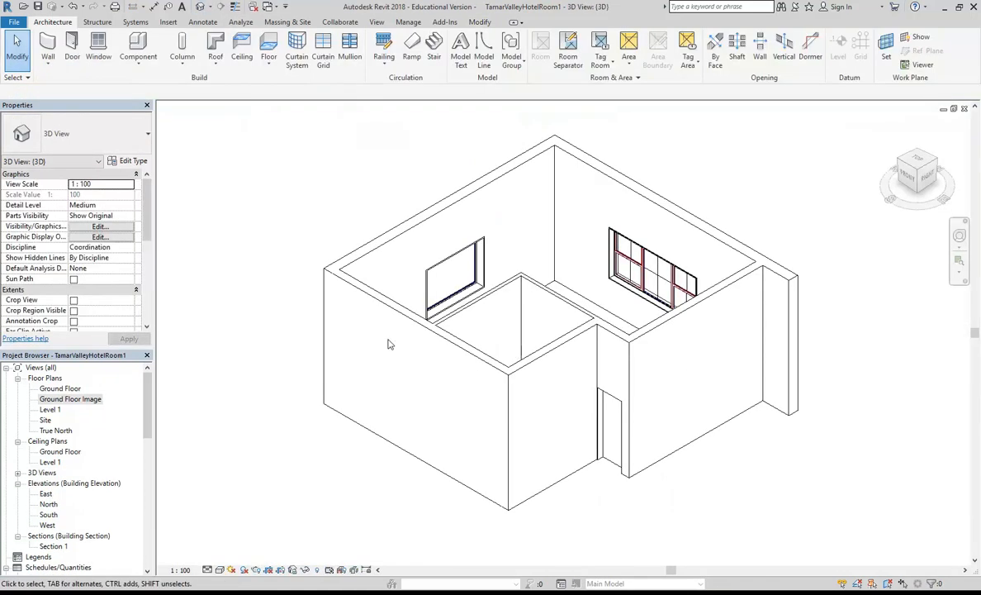
middle_click_drag(313, 319, 443, 328, "shift")
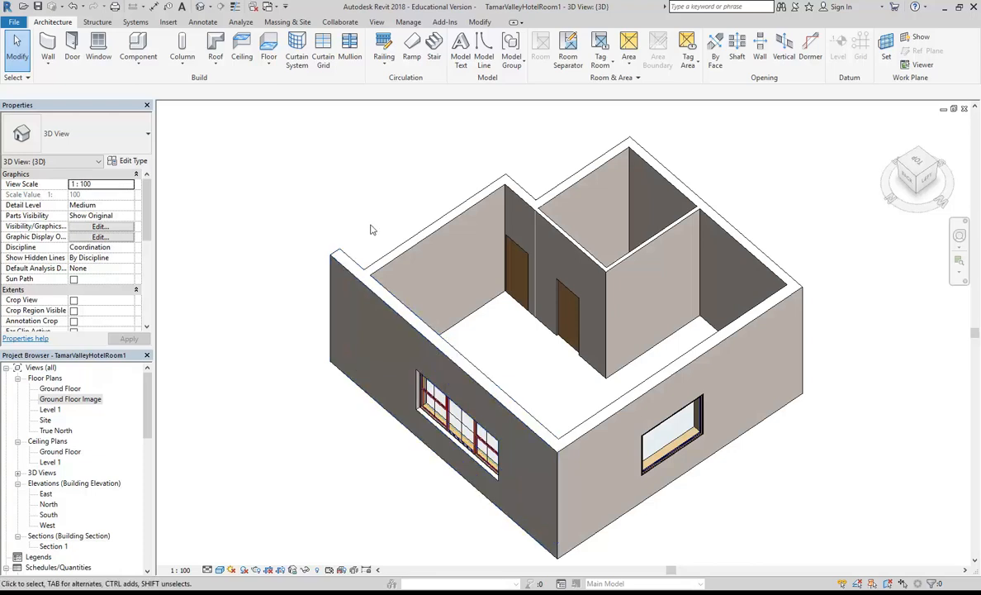
middle_click_drag(335, 186, 304, 191)
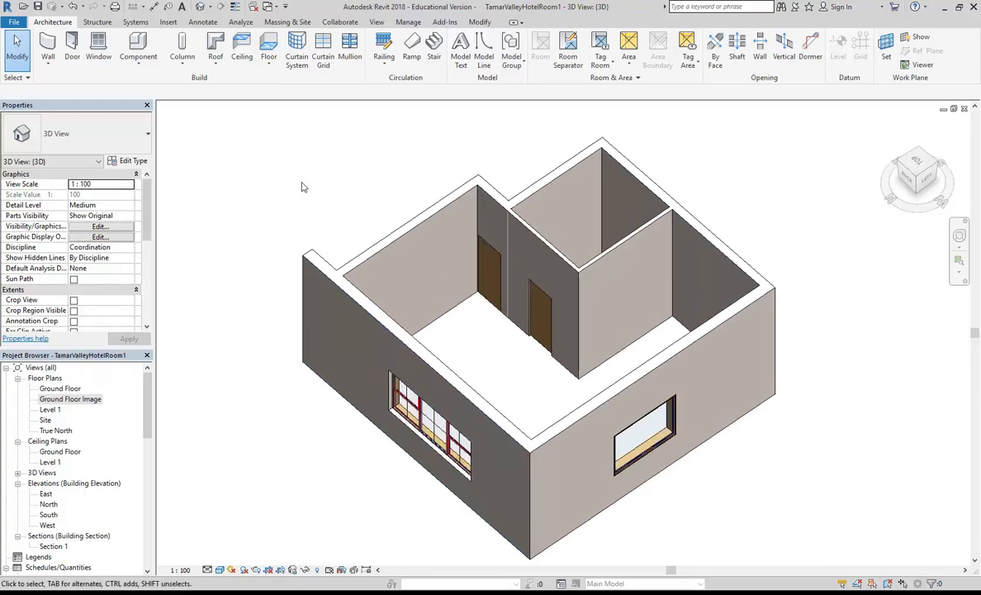
middle_click_drag(302, 186, 288, 193)
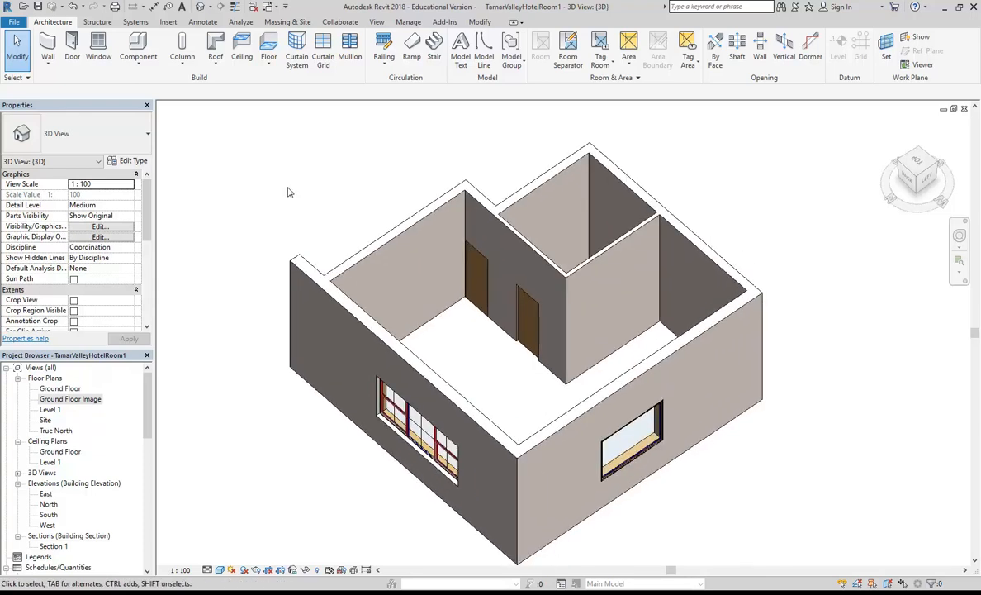